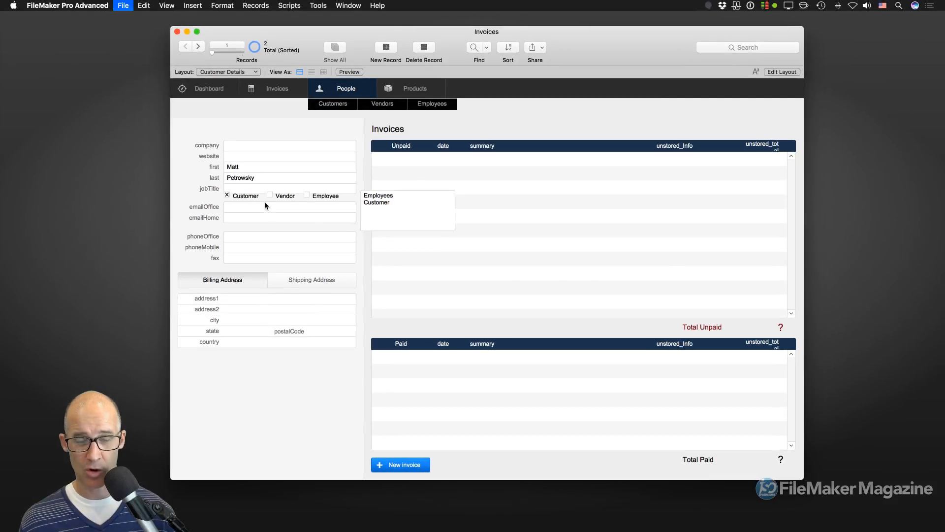
Open the database definition and list the fields of the People table.
{"action": "key", "text": "super+shift+d"}
{"action": "left_click", "coordinate": [432, 96]}
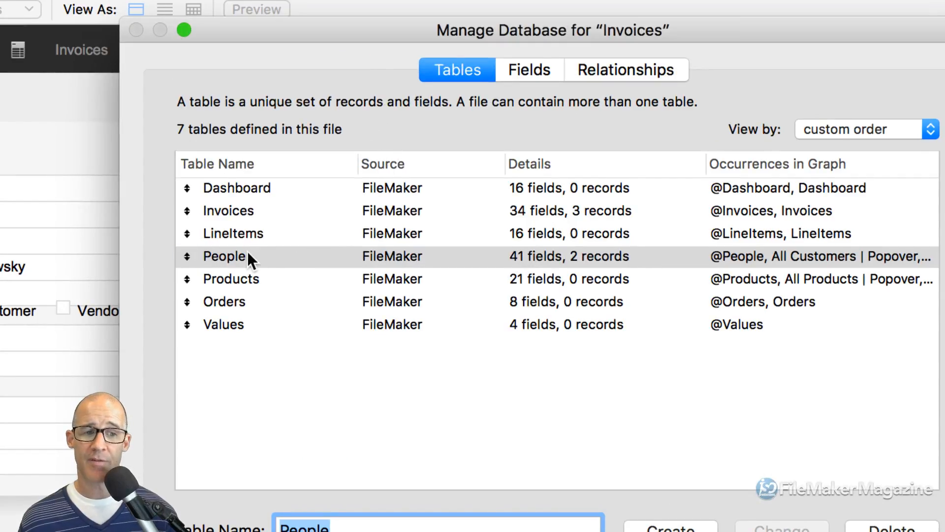
{"action": "left_click", "coordinate": [230, 260]}
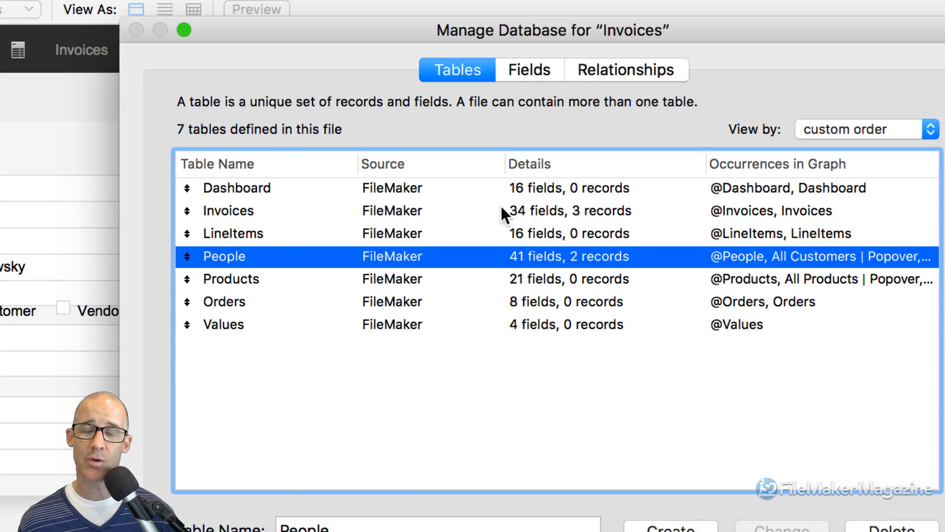
{"action": "left_click", "coordinate": [541, 74]}
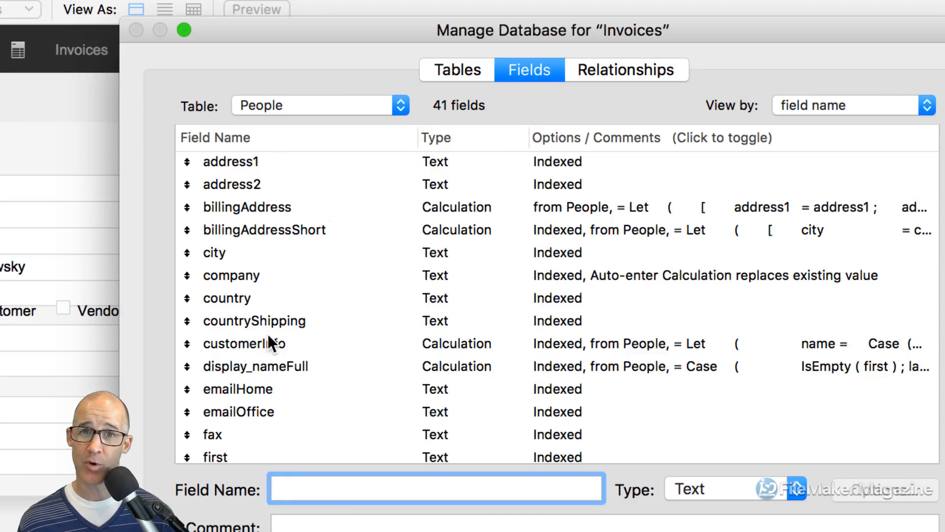
{"action": "scroll", "coordinate": [269, 334], "scroll_direction": "down", "scroll_amount": 5}
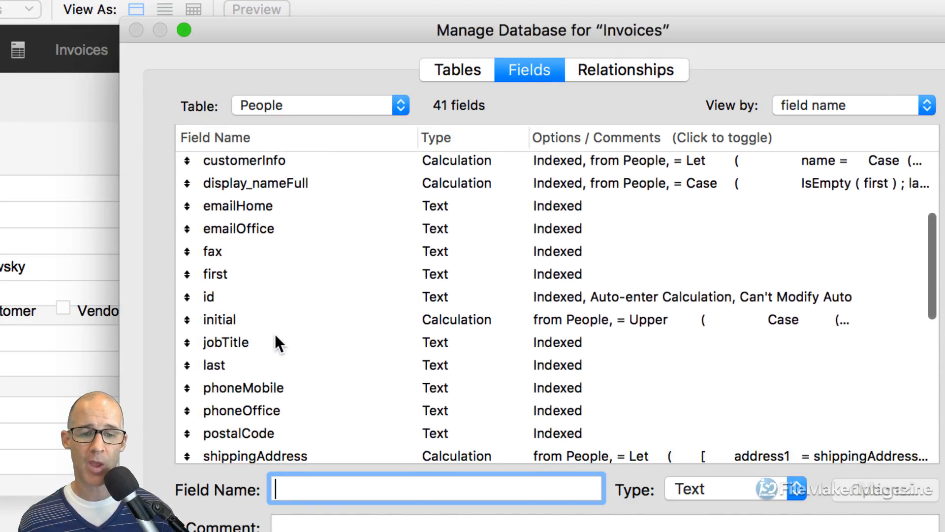
Inspect the auto-enter calculation of the People table's id field, leaving its options unchanged.
{"action": "left_click", "coordinate": [238, 295]}
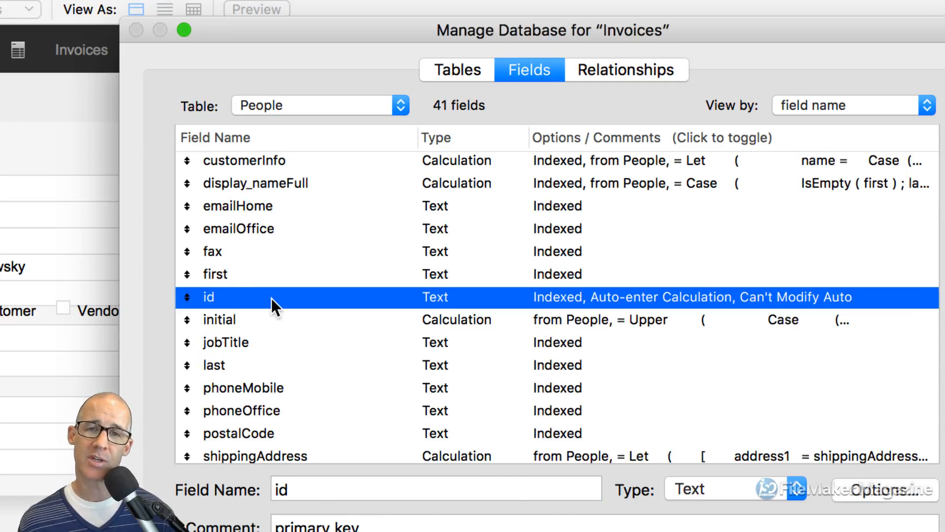
{"action": "double_click", "coordinate": [327, 297]}
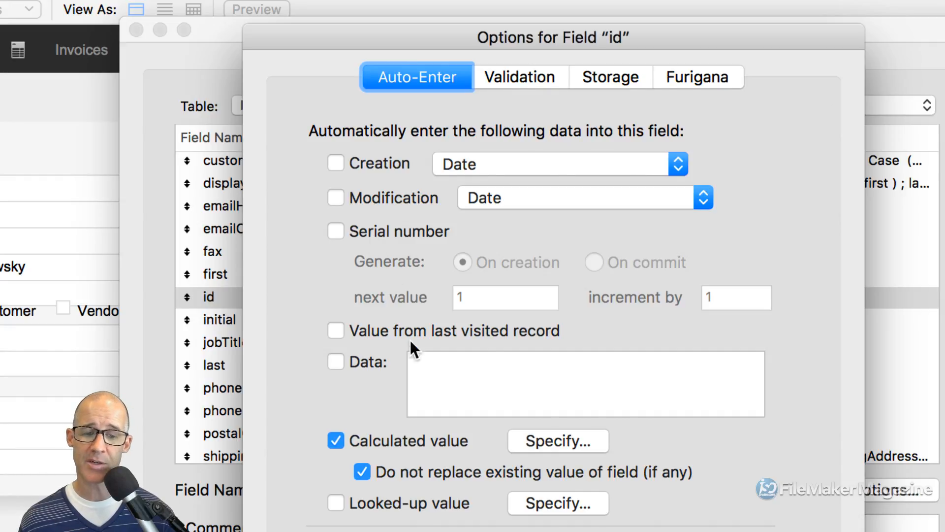
{"action": "left_click", "coordinate": [536, 442]}
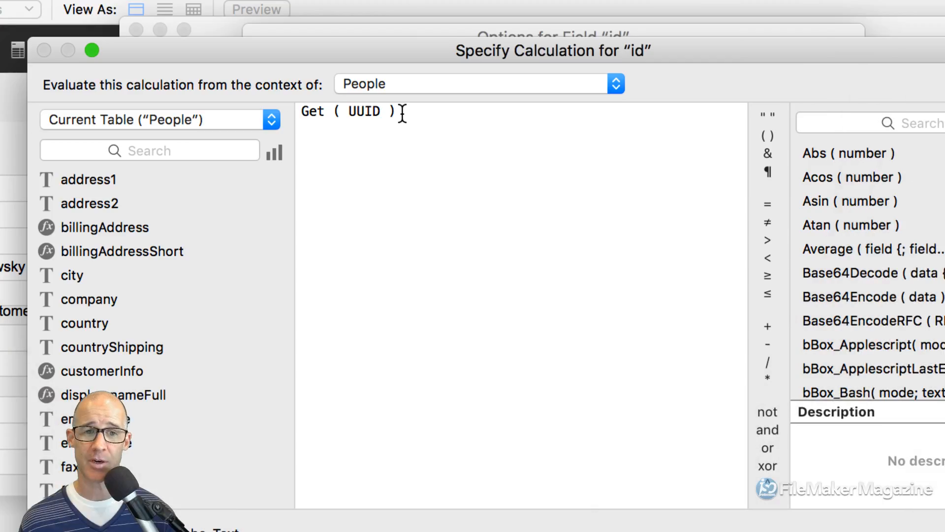
{"action": "key", "text": "Escape"}
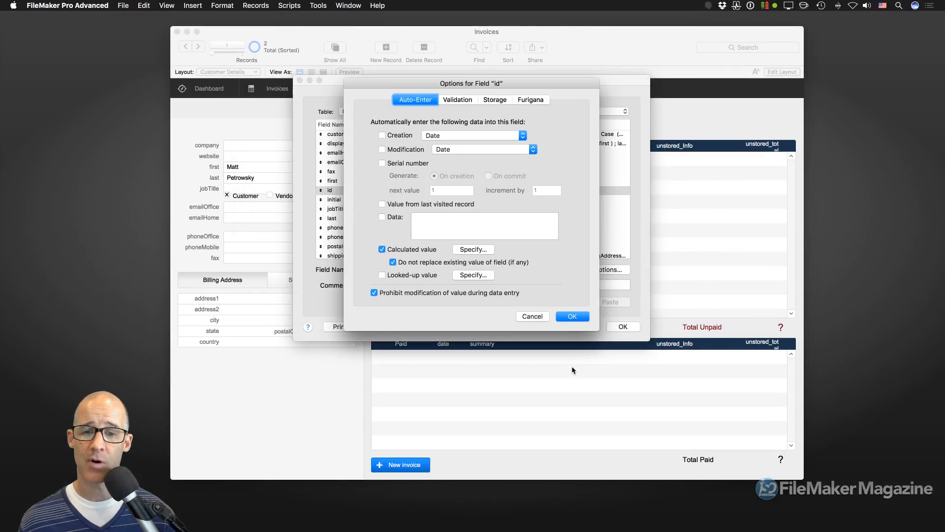
{"action": "left_click", "coordinate": [540, 318]}
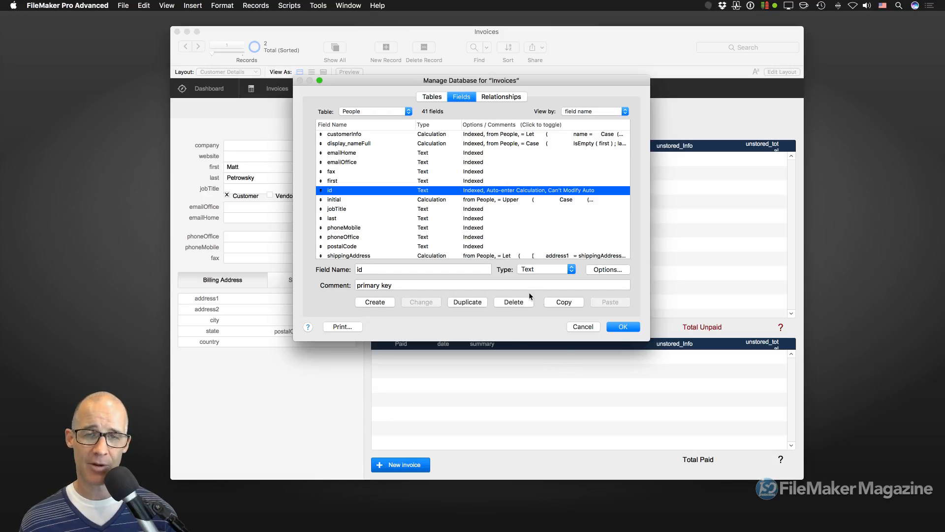
Show the relationships graph and enlarge the Manage Database window to fit more table occurrences.
{"action": "left_click", "coordinate": [496, 95]}
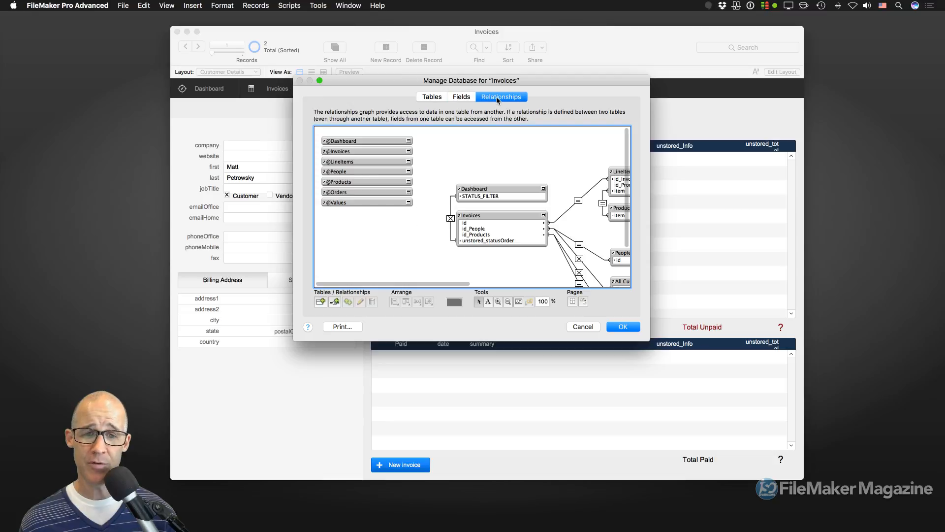
{"action": "left_click_drag", "start_coordinate": [519, 80], "coordinate": [438, 45]}
{"action": "left_click_drag", "start_coordinate": [567, 304], "coordinate": [859, 388]}
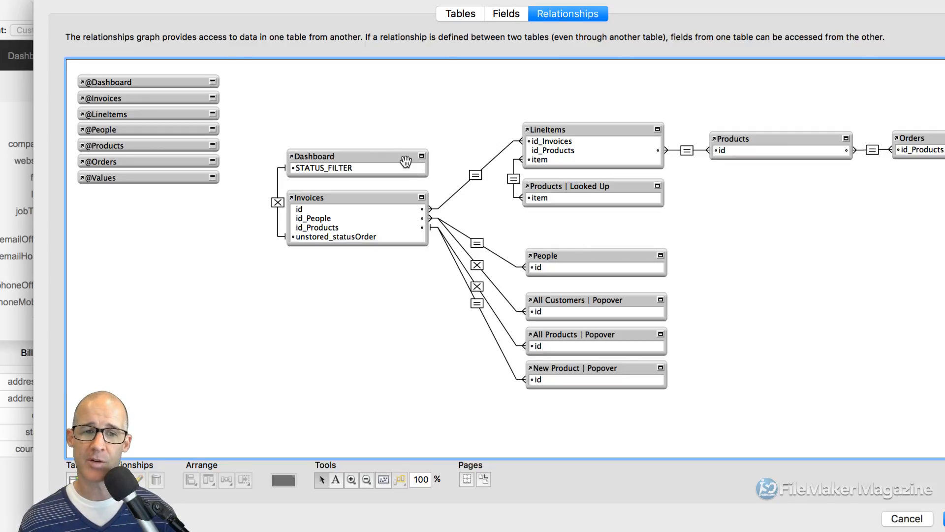
Examine the connected Invoices table occurrences and the separate @ base occurrences in the graph, and close the database definition.
{"action": "left_click_drag", "start_coordinate": [350, 112], "coordinate": [817, 388]}
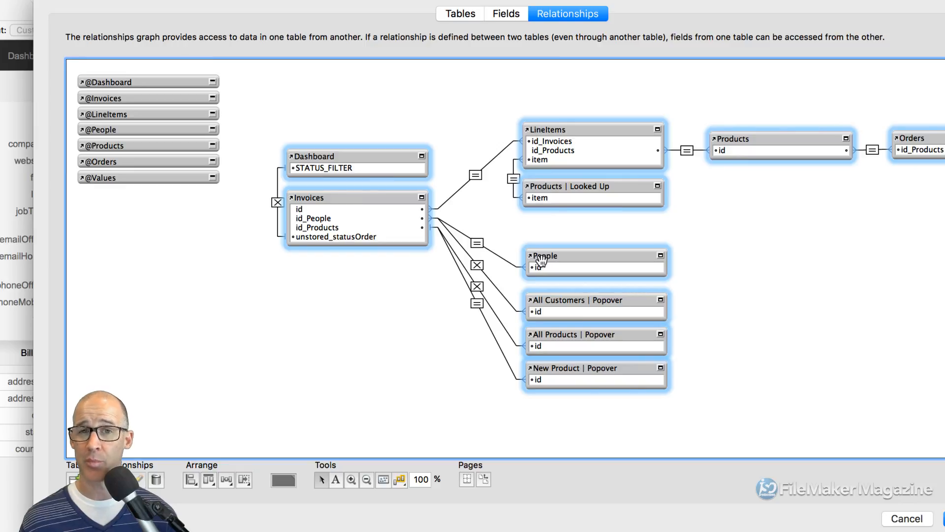
{"action": "left_click", "coordinate": [370, 96]}
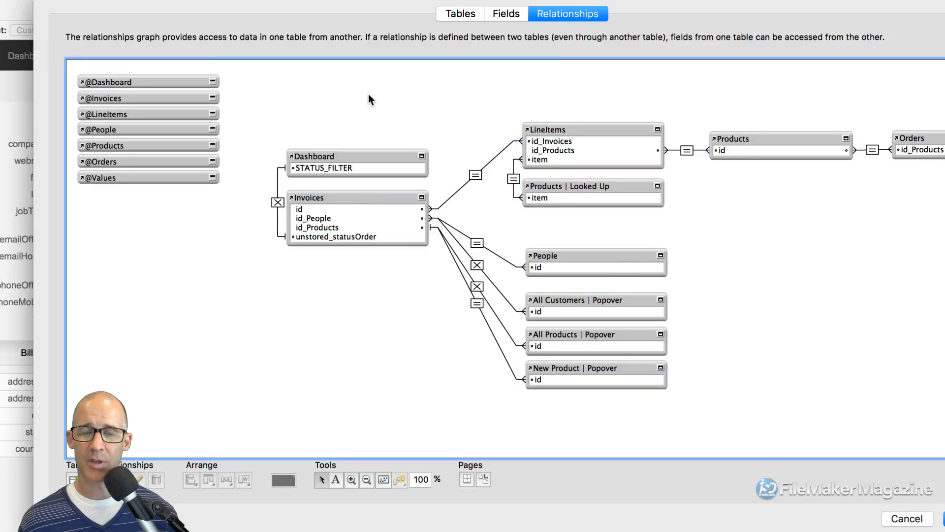
{"action": "left_click_drag", "start_coordinate": [356, 92], "coordinate": [910, 382]}
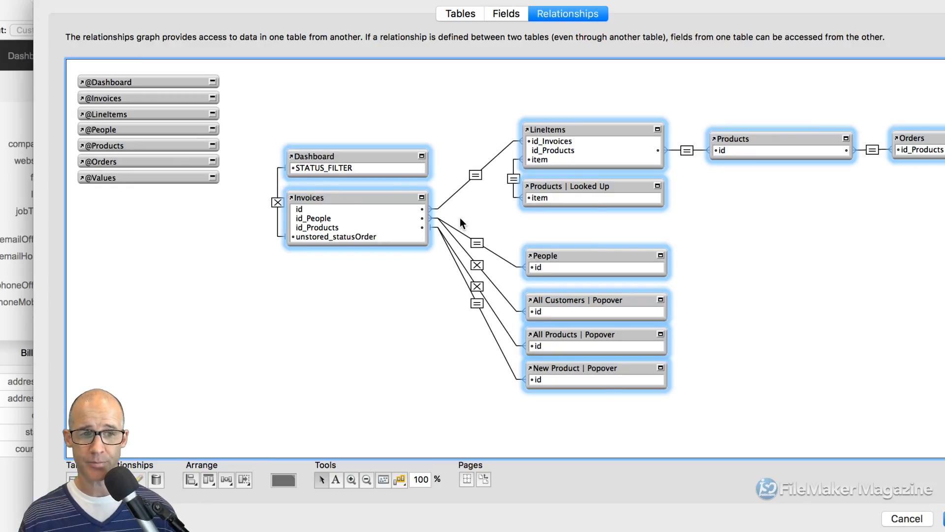
{"action": "left_click_drag", "start_coordinate": [193, 227], "coordinate": [127, 77]}
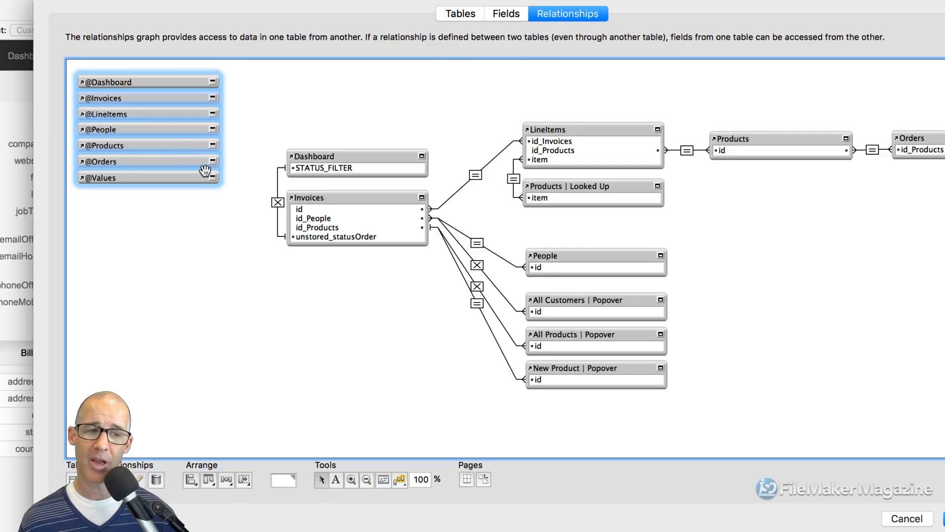
{"action": "mouse_move", "coordinate": [317, 104]}
{"action": "left_mouse_down"}
{"action": "mouse_move", "coordinate": [432, 249]}
{"action": "mouse_move", "coordinate": [749, 371]}
{"action": "mouse_move", "coordinate": [916, 390]}
{"action": "left_mouse_up"}
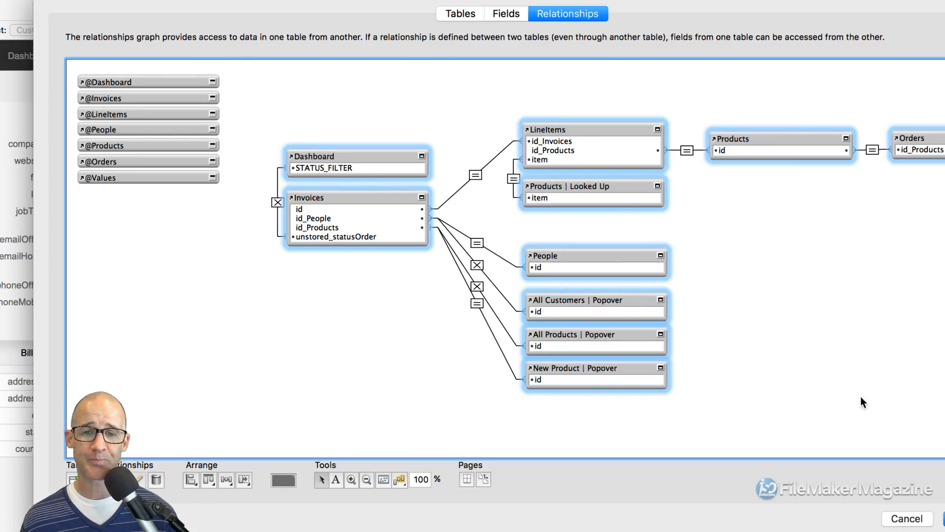
{"action": "left_click", "coordinate": [455, 328]}
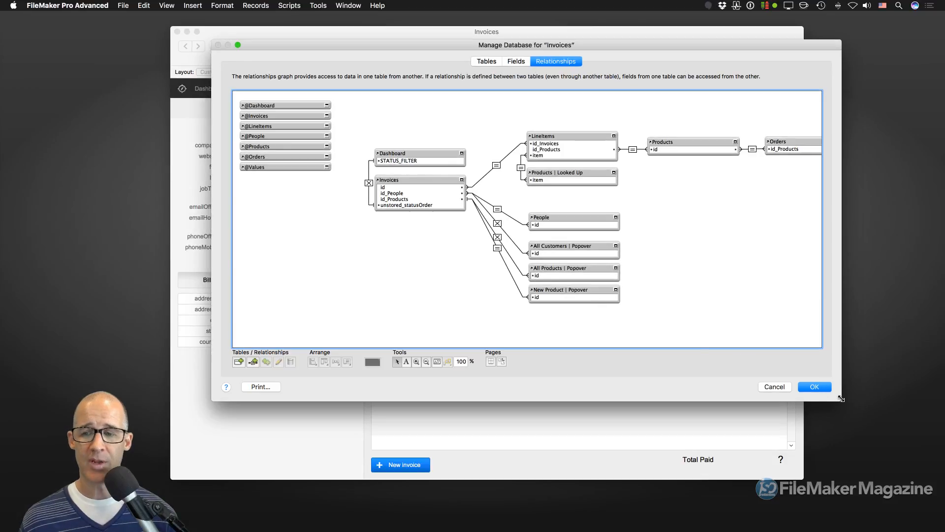
{"action": "left_click", "coordinate": [815, 387]}
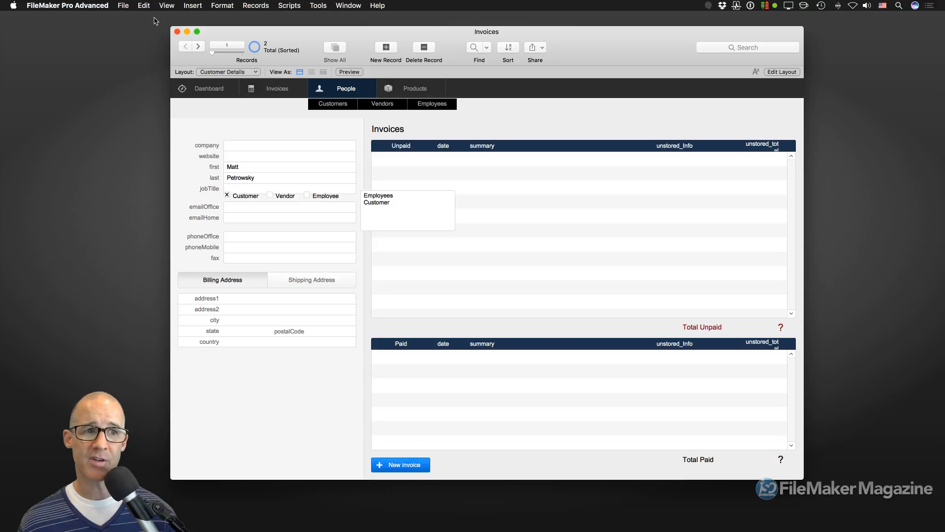
Open the value list manager and enlarge its window to show all the value lists.
{"action": "left_click", "coordinate": [124, 5]}
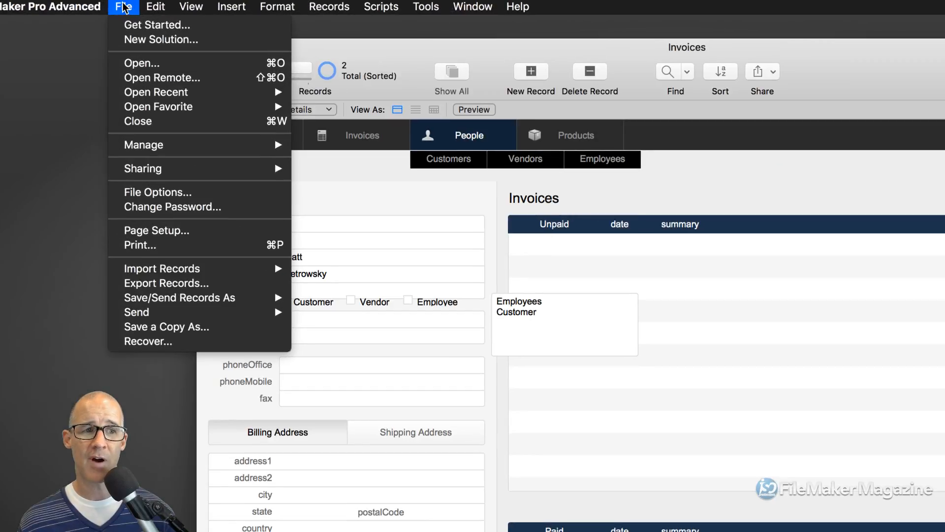
{"action": "mouse_move", "coordinate": [185, 146]}
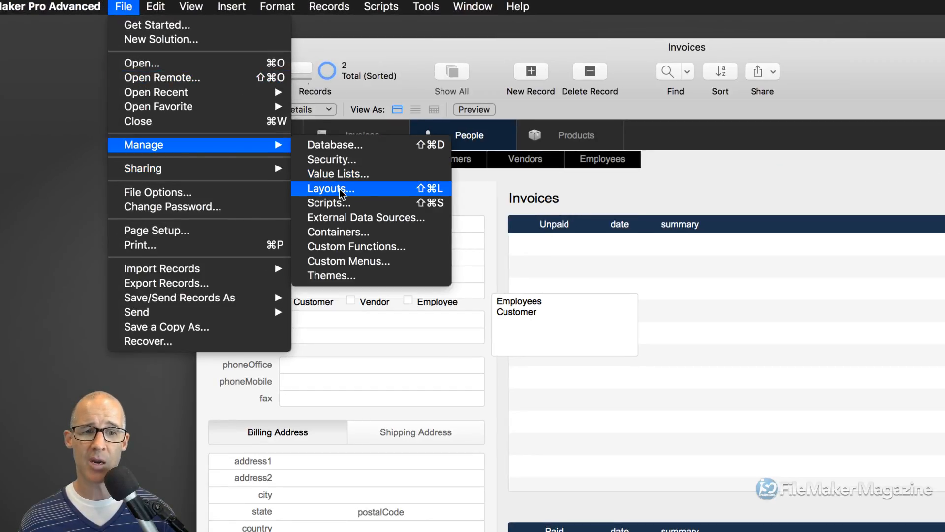
{"action": "left_click", "coordinate": [347, 178]}
{"action": "left_click_drag", "start_coordinate": [635, 166], "coordinate": [505, 70]}
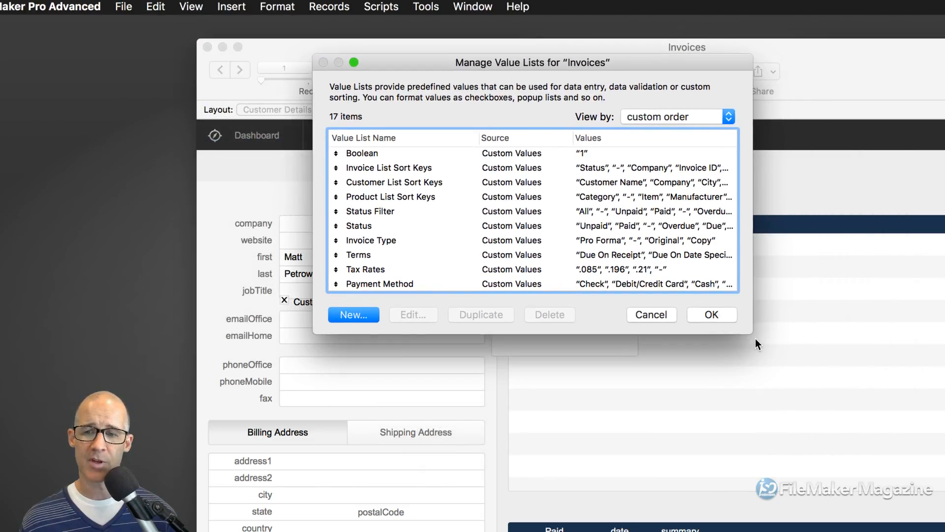
{"action": "left_click_drag", "start_coordinate": [755, 338], "coordinate": [892, 457]}
{"action": "left_click_drag", "start_coordinate": [590, 65], "coordinate": [518, 37]}
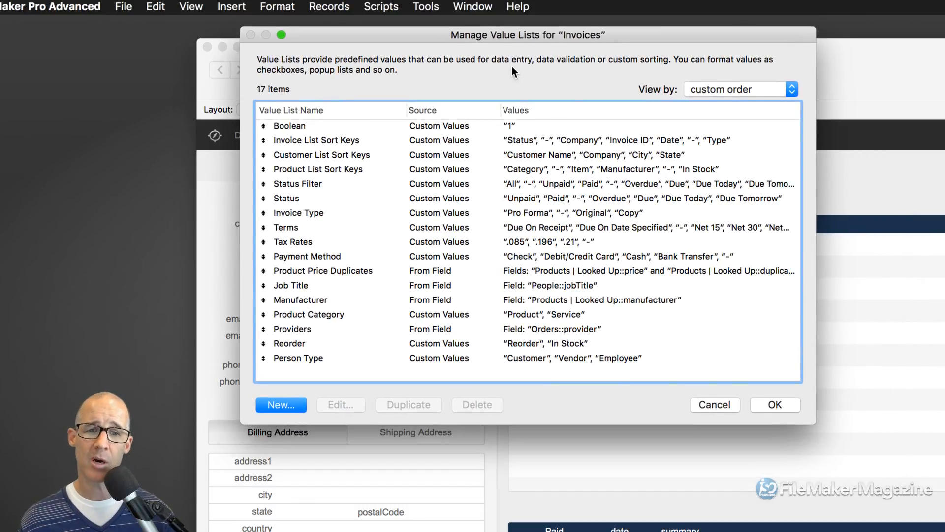
Compare the value lists from Boolean to Payment Method, based on custom values, with the field-based Product Price Duplicates list.
{"action": "left_click", "coordinate": [342, 143]}
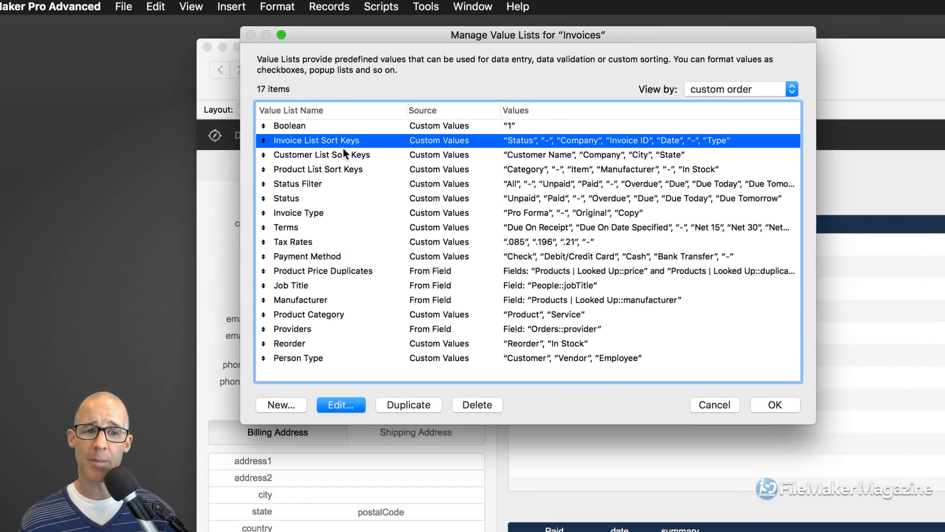
{"action": "left_click", "coordinate": [364, 256], "text": "shift"}
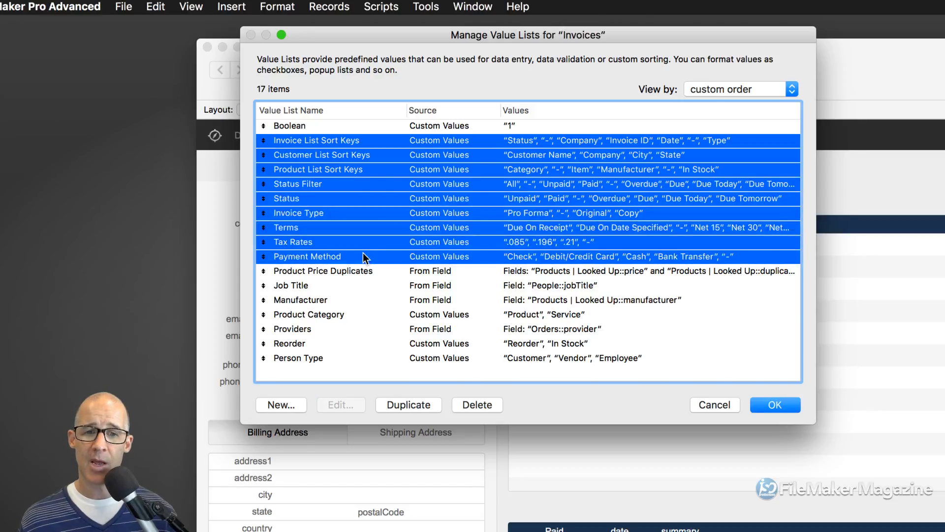
{"action": "left_click", "coordinate": [387, 127]}
{"action": "left_click", "coordinate": [391, 257], "text": "shift"}
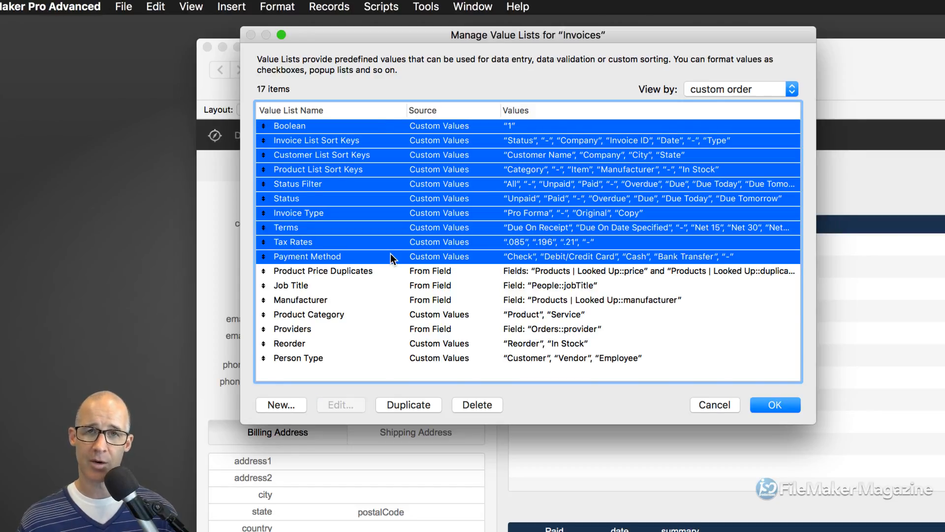
{"action": "left_click", "coordinate": [406, 269]}
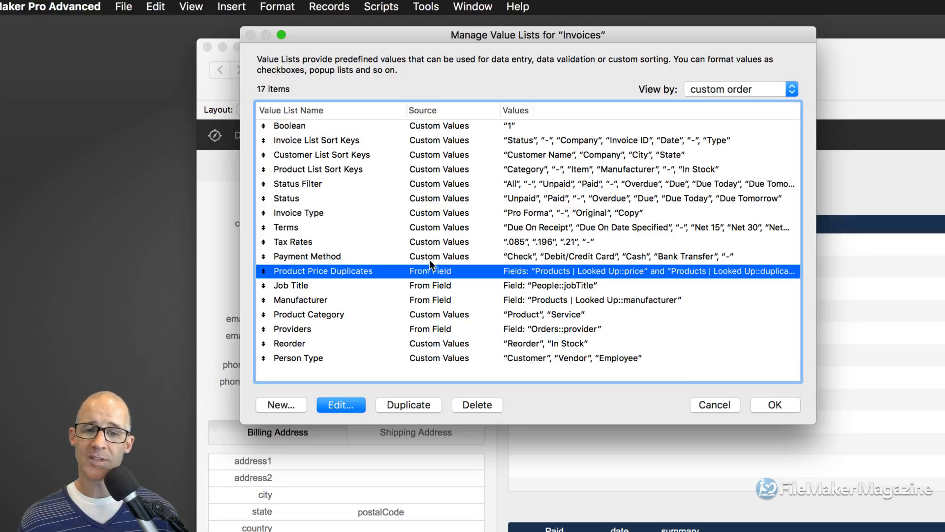
{"action": "left_click", "coordinate": [429, 259]}
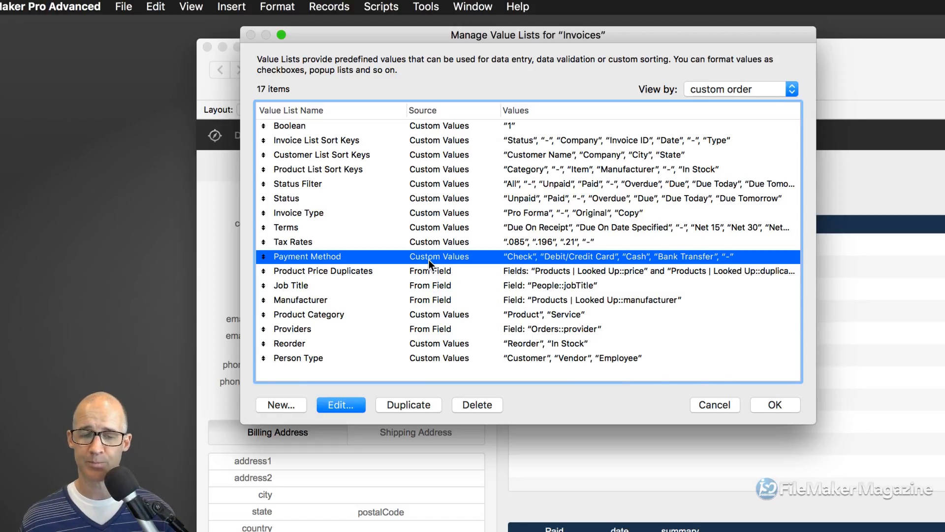
Inspect the custom values of the Person Type value list, and close the value list manager without saving.
{"action": "left_click", "coordinate": [399, 364]}
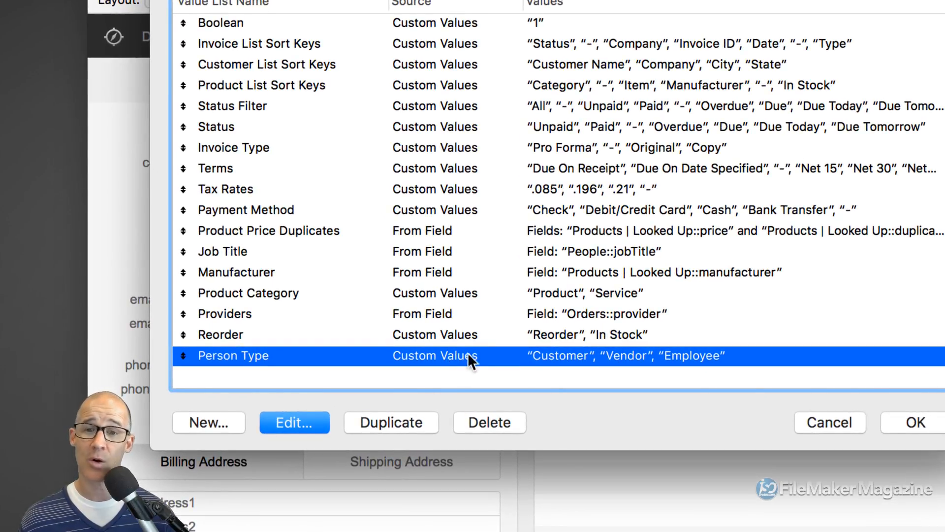
{"action": "double_click", "coordinate": [439, 354]}
{"action": "left_click_drag", "start_coordinate": [672, 73], "coordinate": [475, 32]}
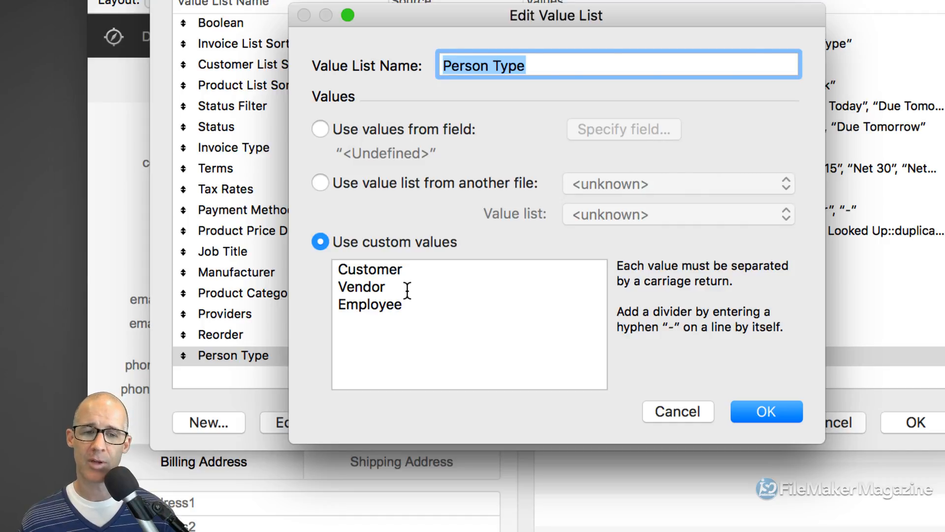
{"action": "left_click_drag", "start_coordinate": [424, 306], "coordinate": [344, 272]}
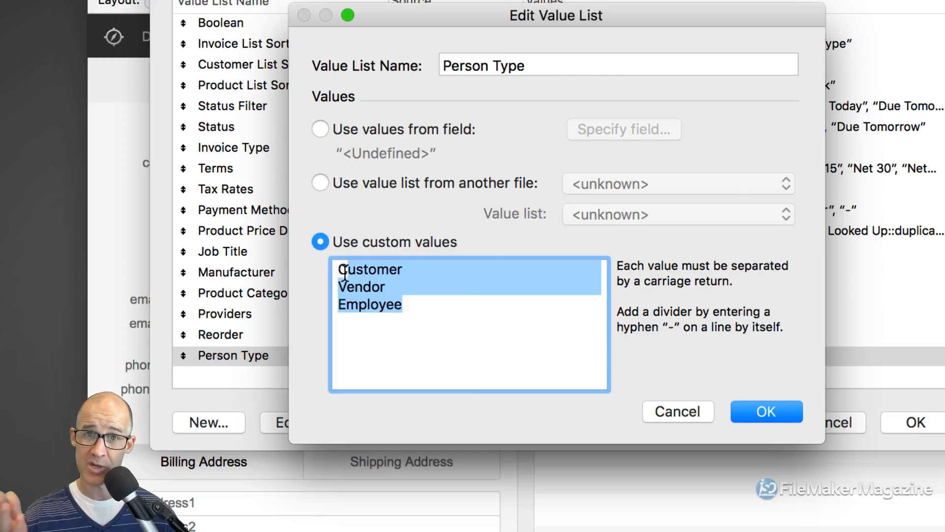
{"action": "left_click", "coordinate": [400, 284]}
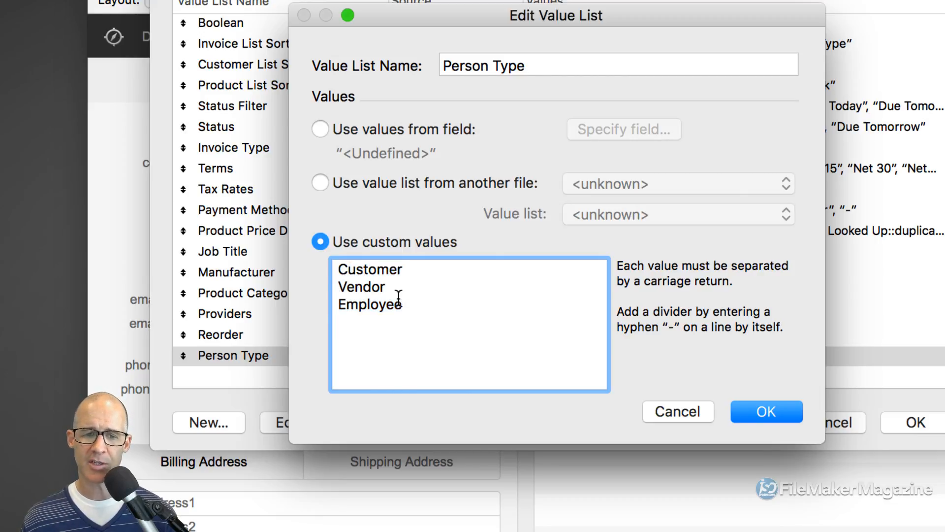
{"action": "left_click_drag", "start_coordinate": [411, 310], "coordinate": [322, 253]}
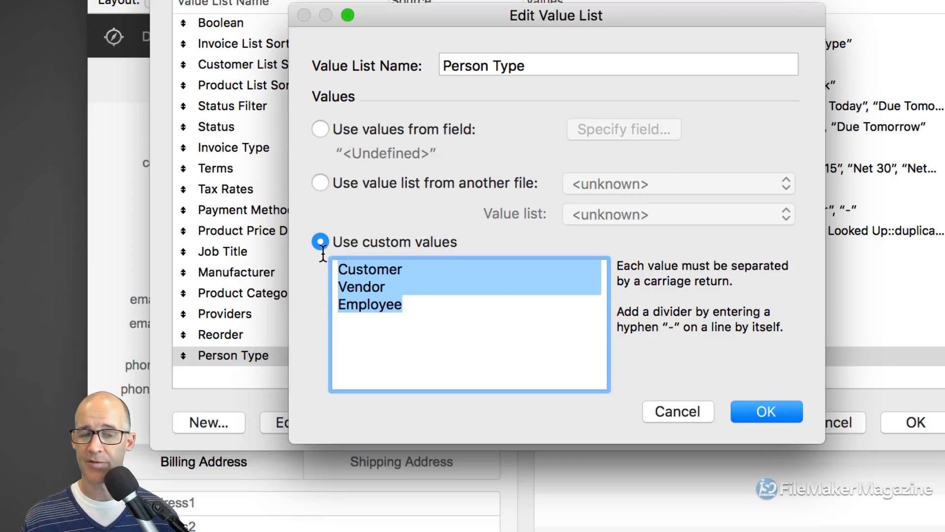
{"action": "left_click", "coordinate": [380, 287]}
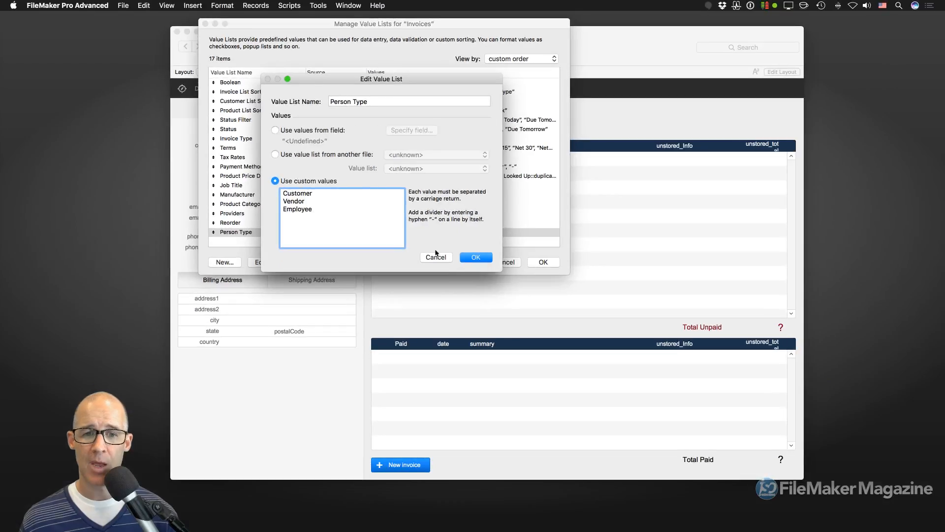
{"action": "left_click", "coordinate": [697, 414]}
{"action": "left_click", "coordinate": [504, 263]}
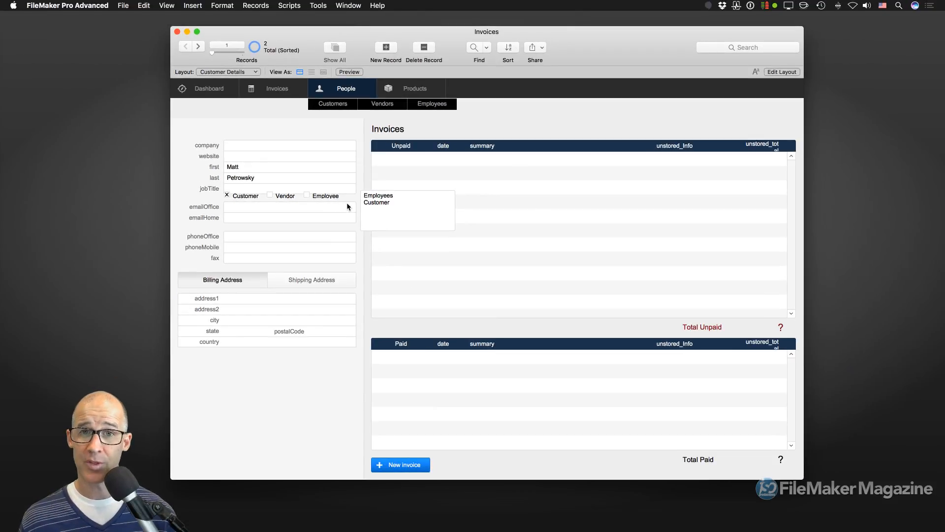
Open the database definition and examine the People, LineItems and Products | Looked Up occurrences within the connected Invoices group of the relationships graph.
{"action": "key", "text": "super+shift+d"}
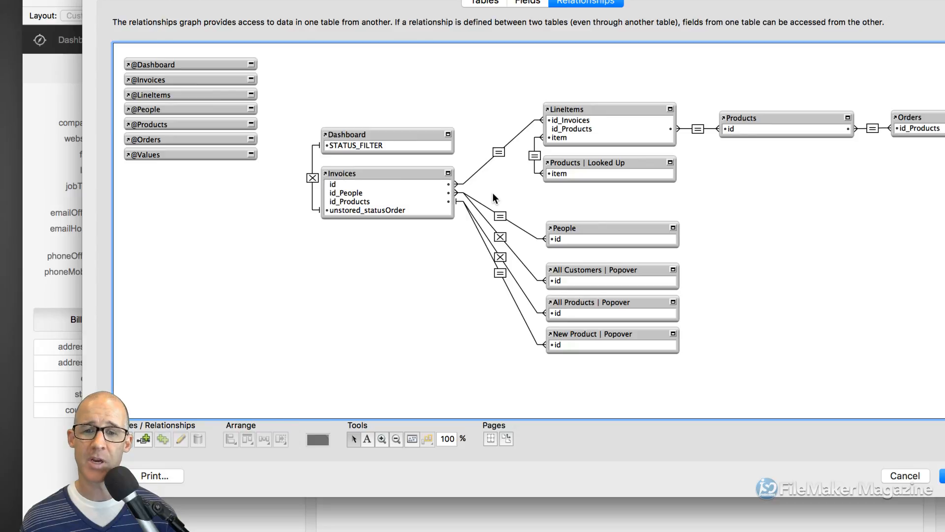
{"action": "left_click", "coordinate": [594, 228]}
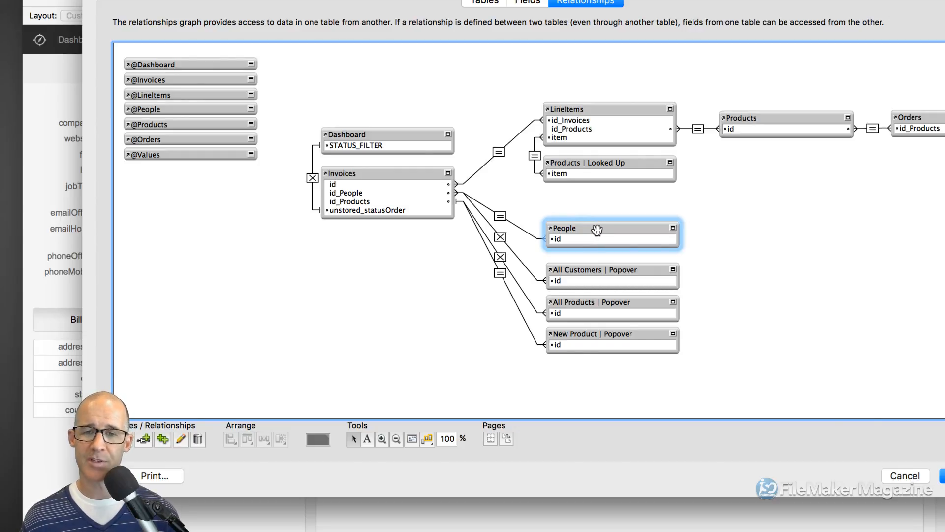
{"action": "left_click", "coordinate": [574, 117]}
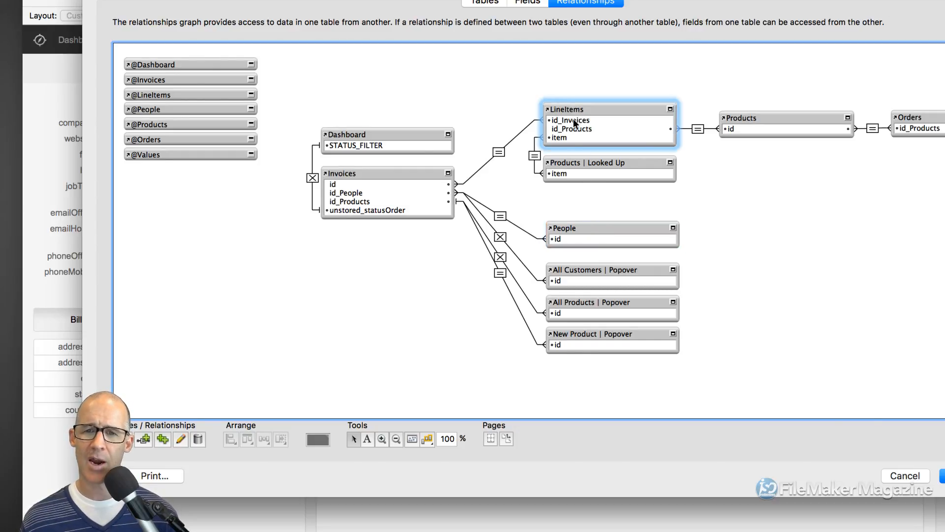
{"action": "left_click", "coordinate": [574, 160]}
{"action": "left_click", "coordinate": [575, 113]}
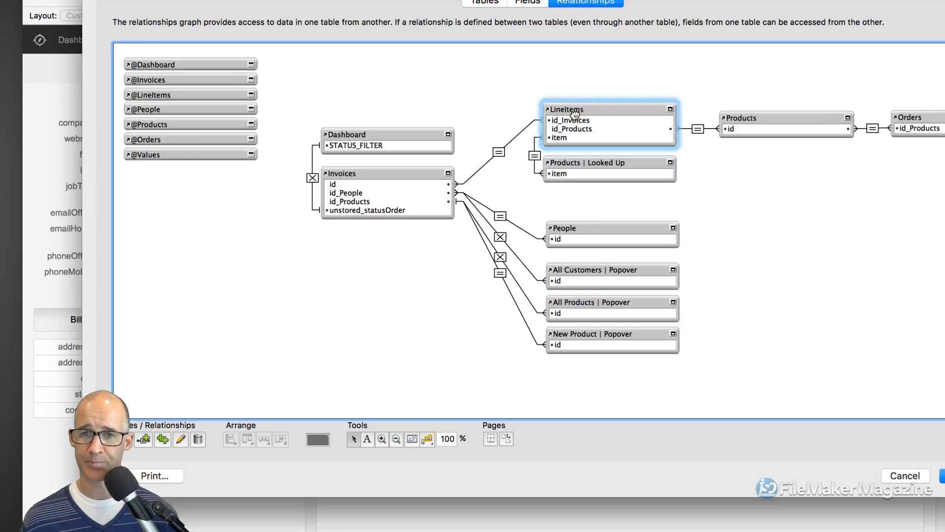
{"action": "left_click", "coordinate": [565, 163]}
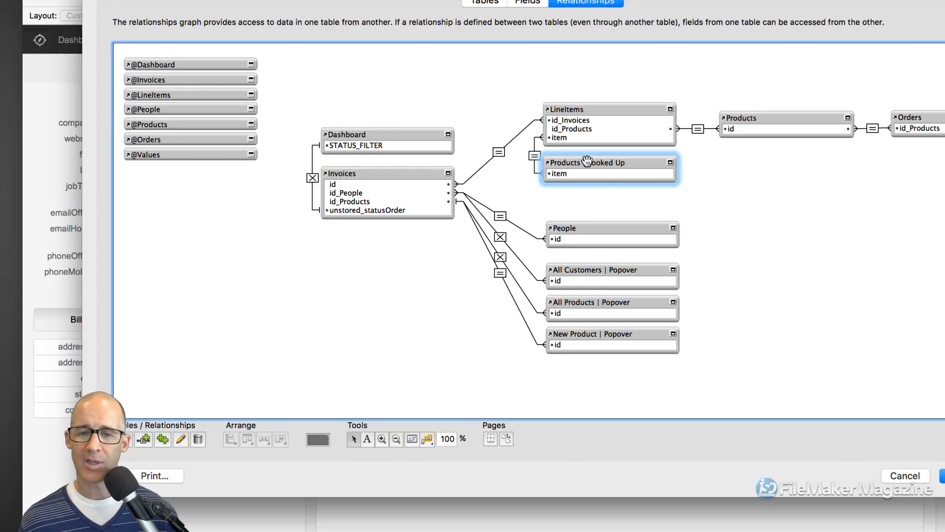
{"action": "left_click_drag", "start_coordinate": [431, 74], "coordinate": [778, 354]}
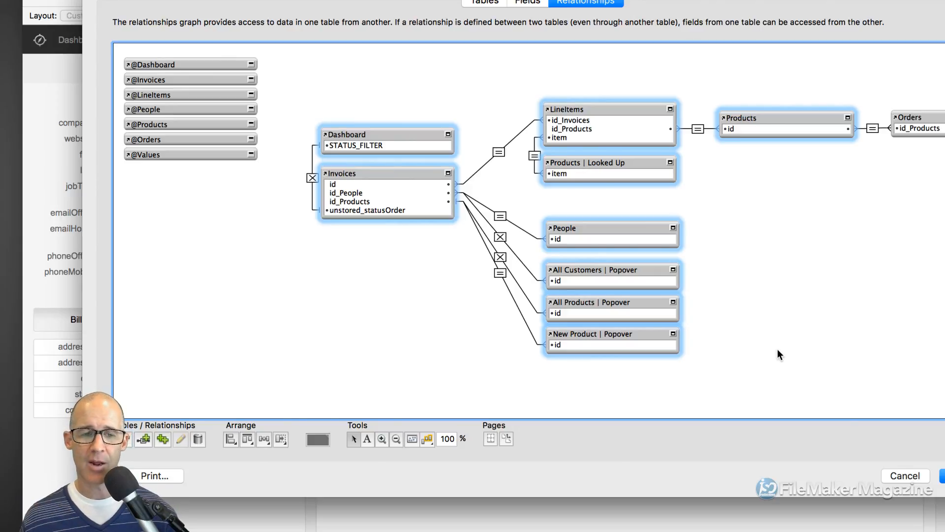
{"action": "left_click", "coordinate": [365, 292]}
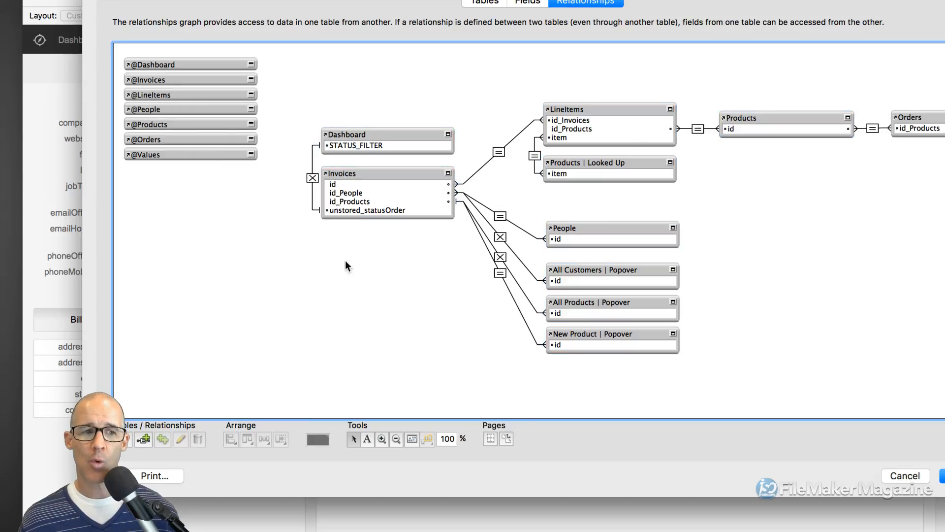
{"action": "left_click", "coordinate": [192, 154]}
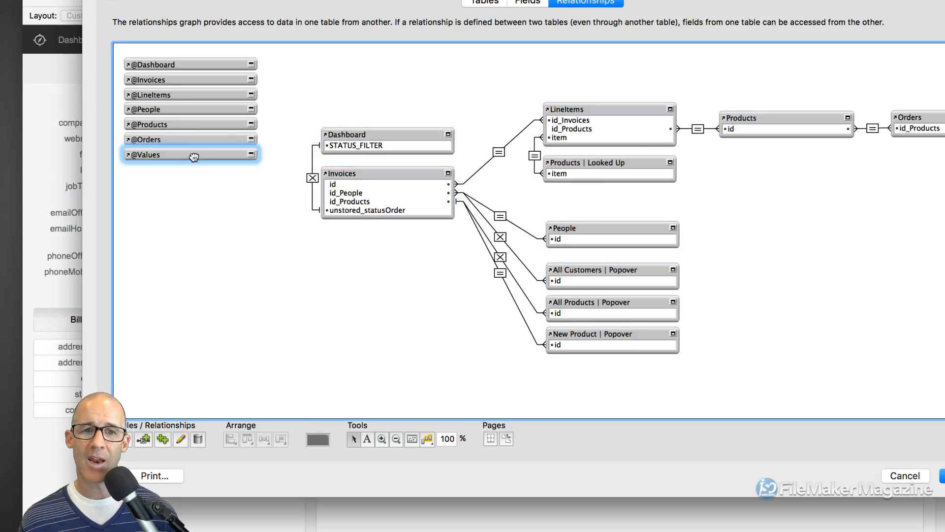
{"action": "left_click", "coordinate": [486, 2]}
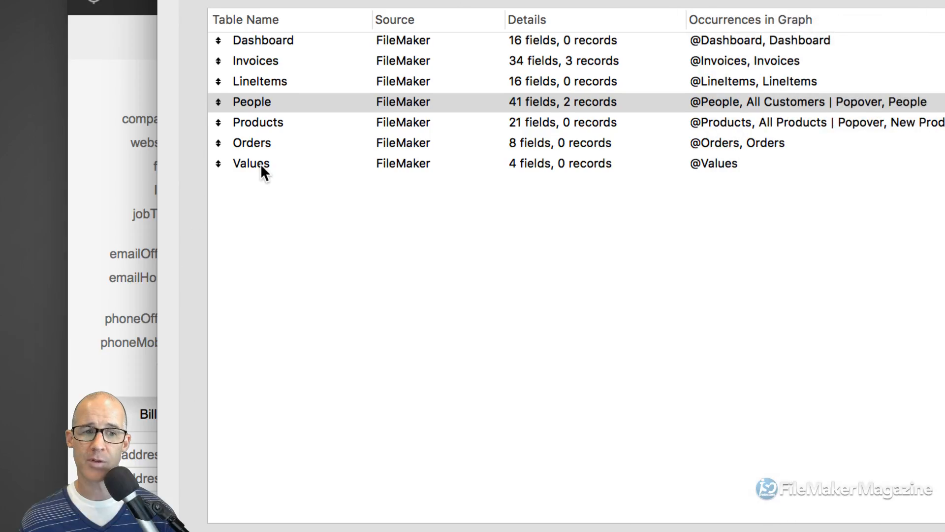
{"action": "left_click", "coordinate": [262, 164]}
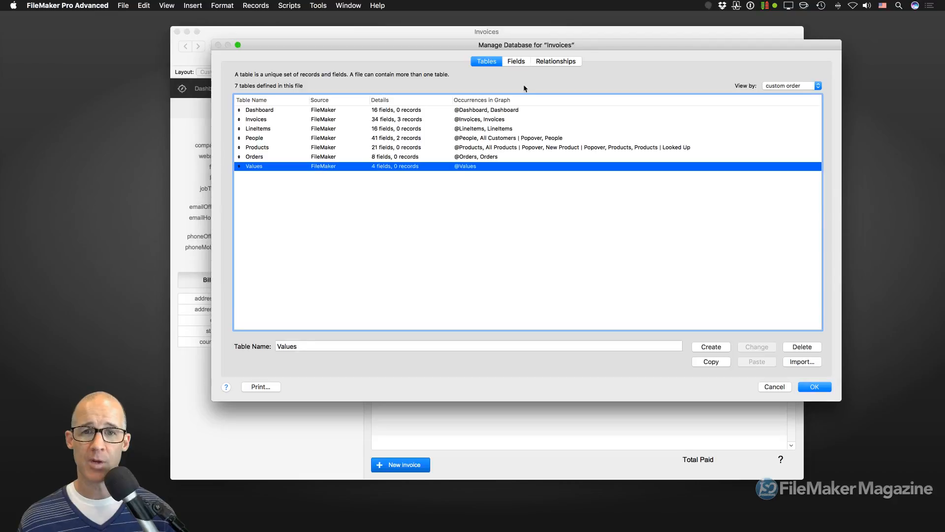
{"action": "left_click", "coordinate": [555, 61]}
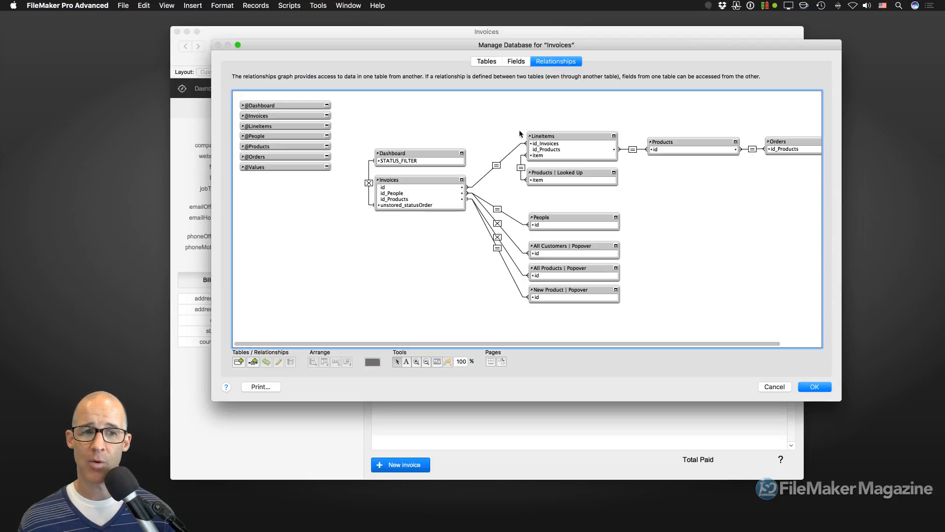
{"action": "left_click", "coordinate": [269, 167]}
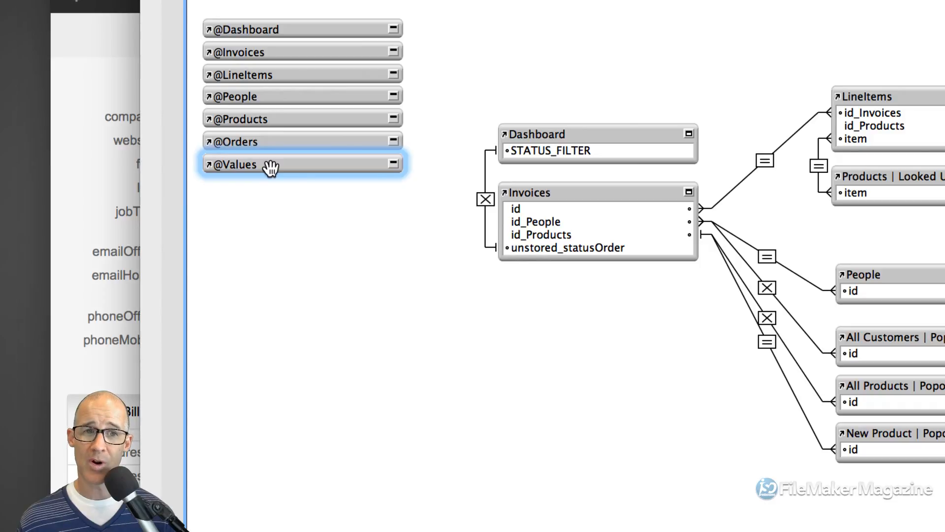
{"action": "key", "text": "super+d"}
{"action": "left_click_drag", "start_coordinate": [289, 179], "coordinate": [582, 373]}
{"action": "key", "text": "super+d"}
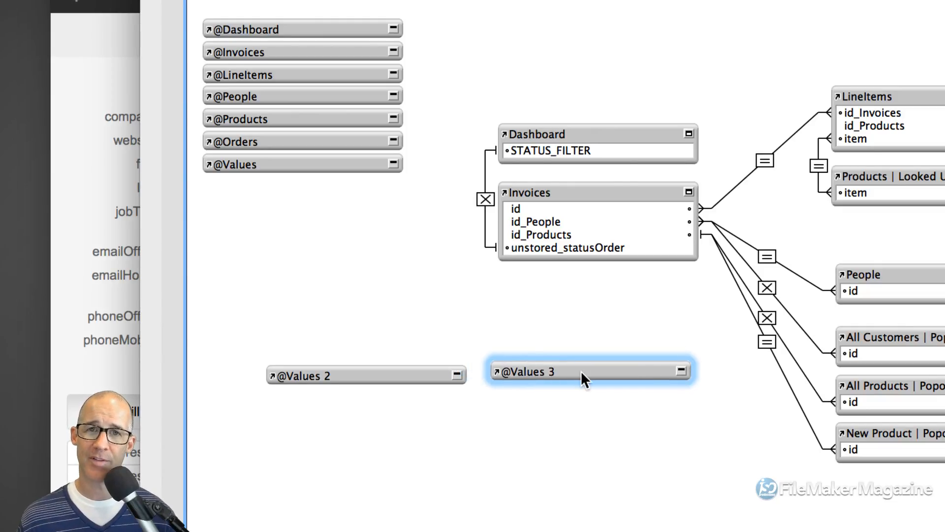
Rename the first copied table occurrence as Values.
{"action": "double_click", "coordinate": [363, 374]}
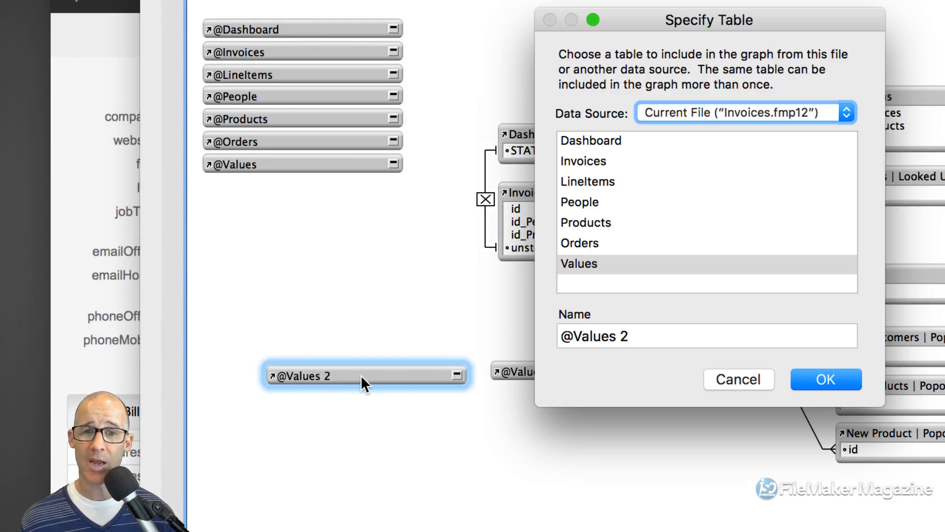
{"action": "left_click_drag", "start_coordinate": [634, 337], "coordinate": [553, 334]}
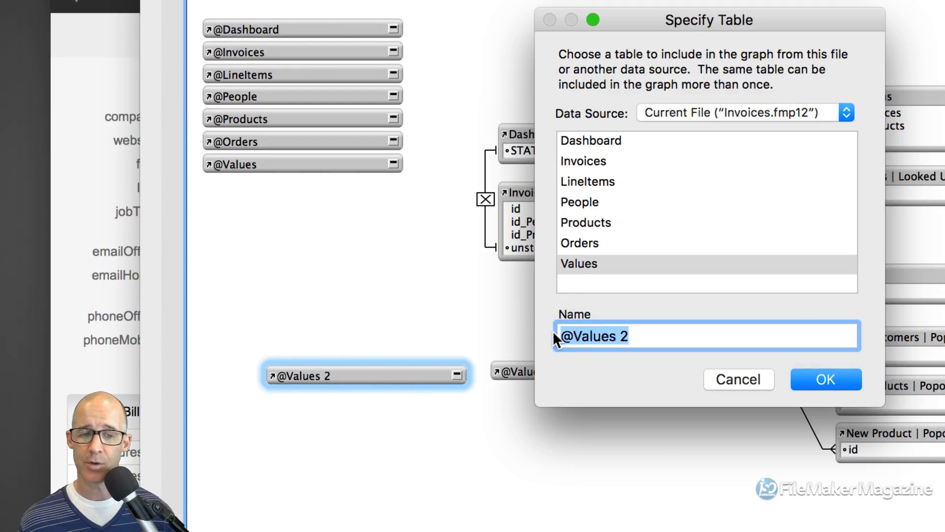
{"action": "type", "text": "Values"}
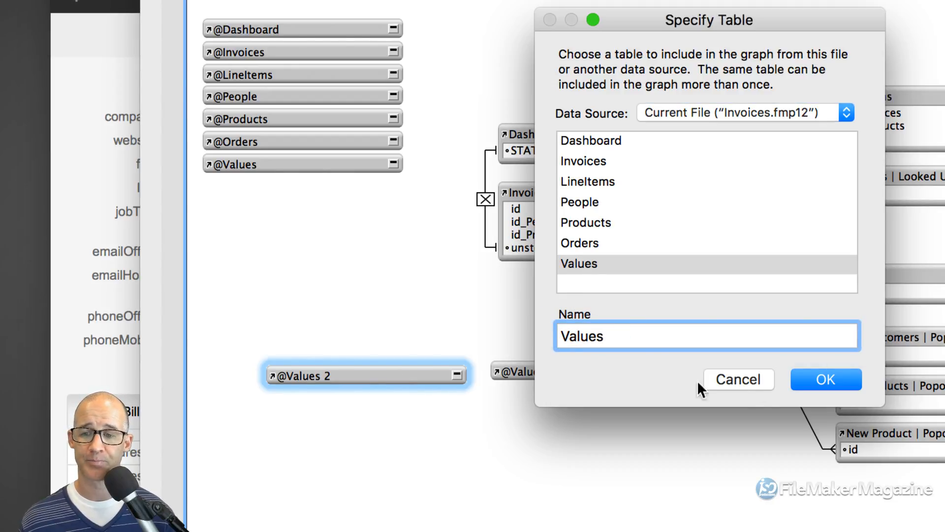
{"action": "left_click", "coordinate": [807, 377]}
Rename the second copied table occurrence as Values Person Type.
{"action": "double_click", "coordinate": [556, 372]}
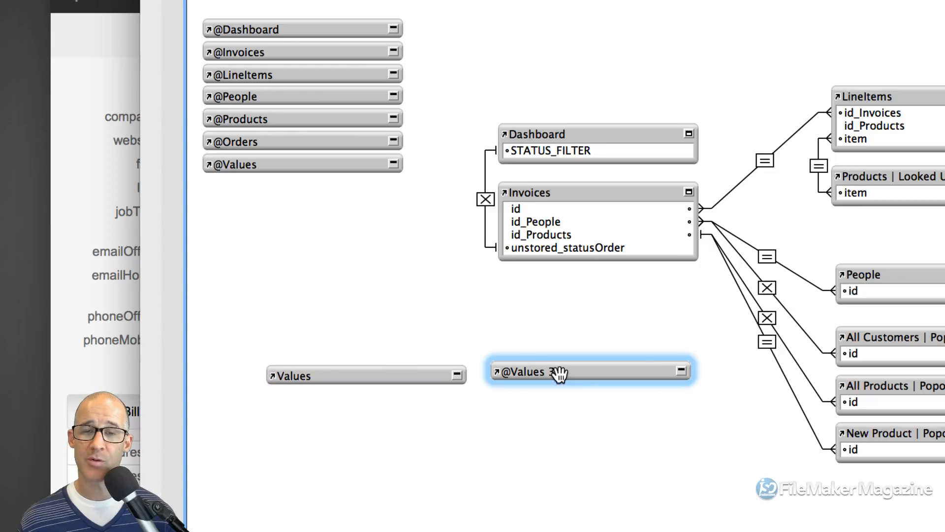
{"action": "left_click_drag", "start_coordinate": [614, 336], "coordinate": [551, 335]}
{"action": "type", "text": "Values"}
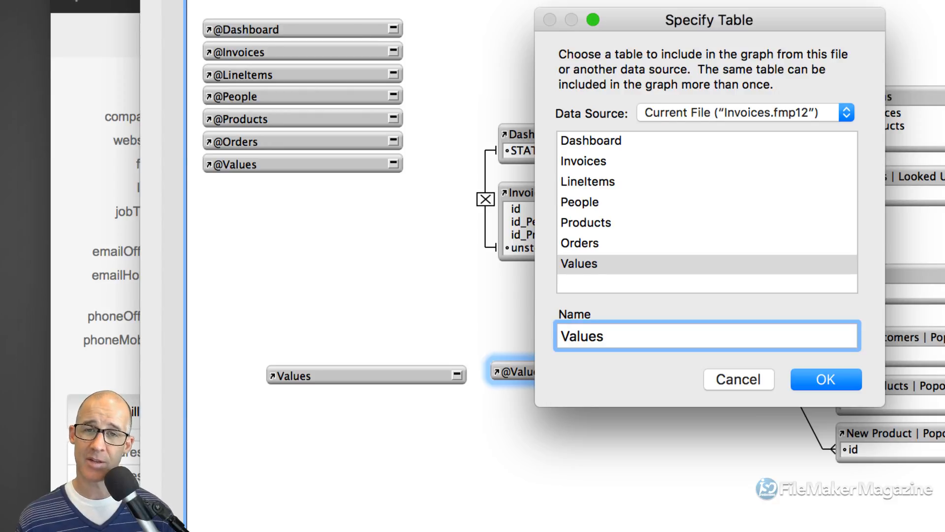
{"action": "type", "text": " Person Tryp"}
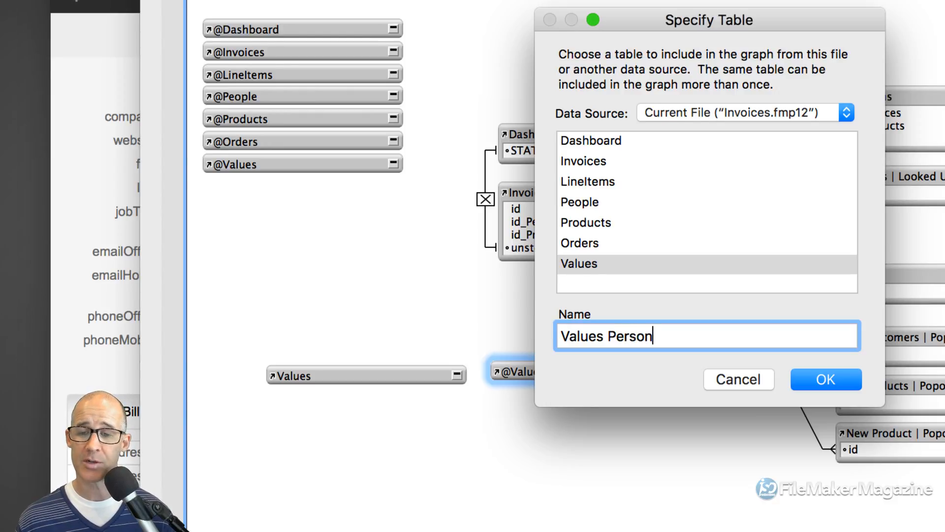
{"action": "key", "text": "BackSpace"}
{"action": "key", "text": "BackSpace"}
{"action": "key", "text": "BackSpace"}
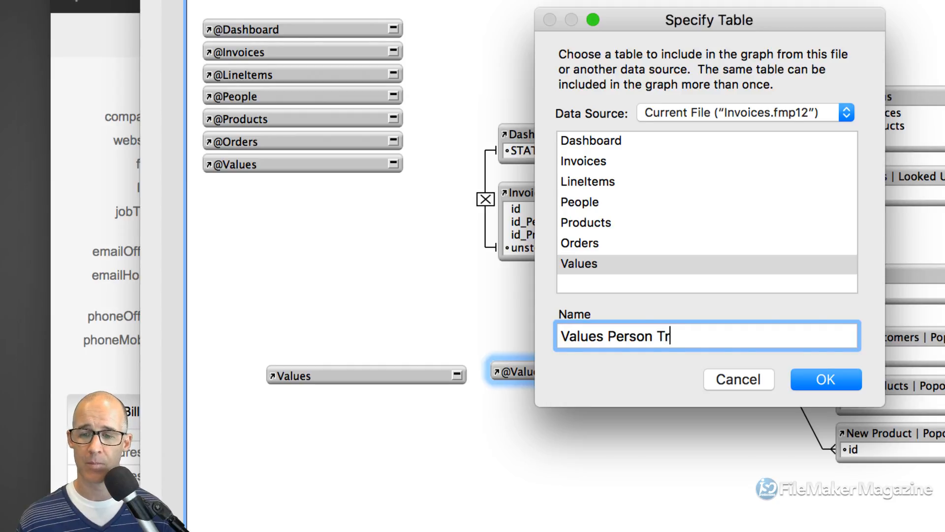
{"action": "type", "text": "ype"}
{"action": "left_click", "coordinate": [822, 380]}
Align the Values and Values Person Type occurrences in a row below Invoices, and save the database definition changes.
{"action": "left_click", "coordinate": [419, 378]}
{"action": "left_click_drag", "start_coordinate": [419, 378], "coordinate": [389, 349]}
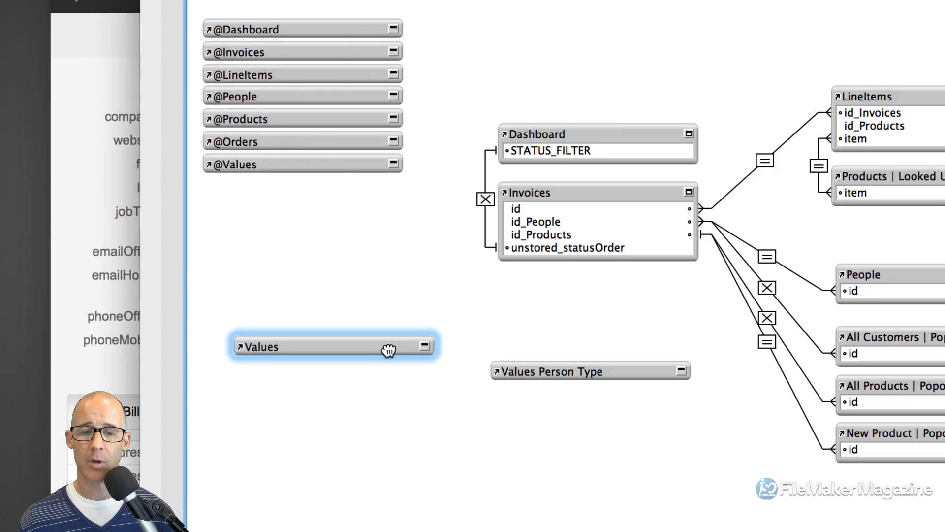
{"action": "left_click_drag", "start_coordinate": [541, 372], "coordinate": [513, 347]}
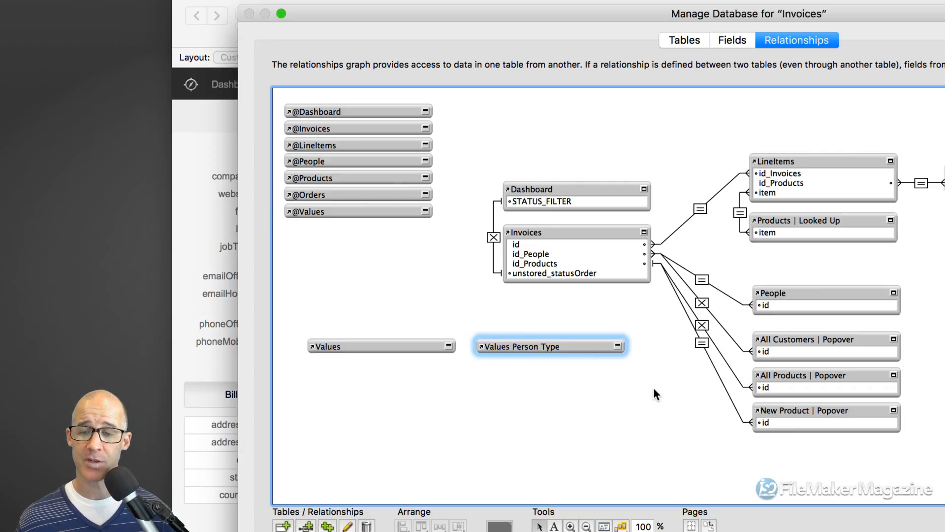
{"action": "left_click", "coordinate": [364, 211]}
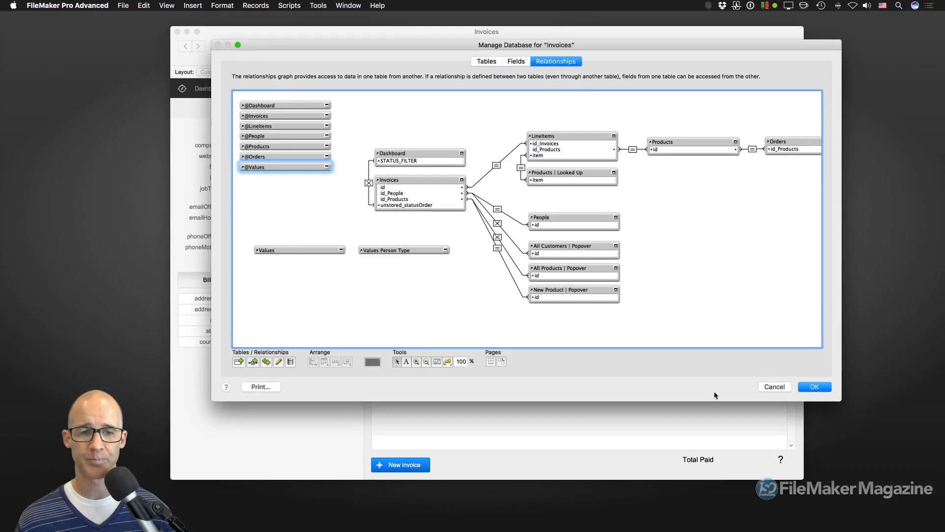
{"action": "left_click", "coordinate": [829, 389]}
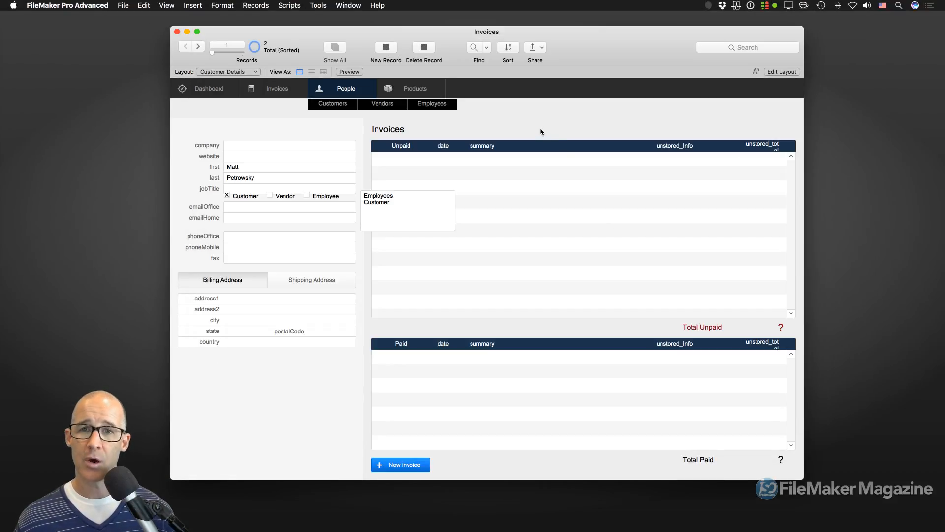
{"action": "key", "text": "super+shift+l"}
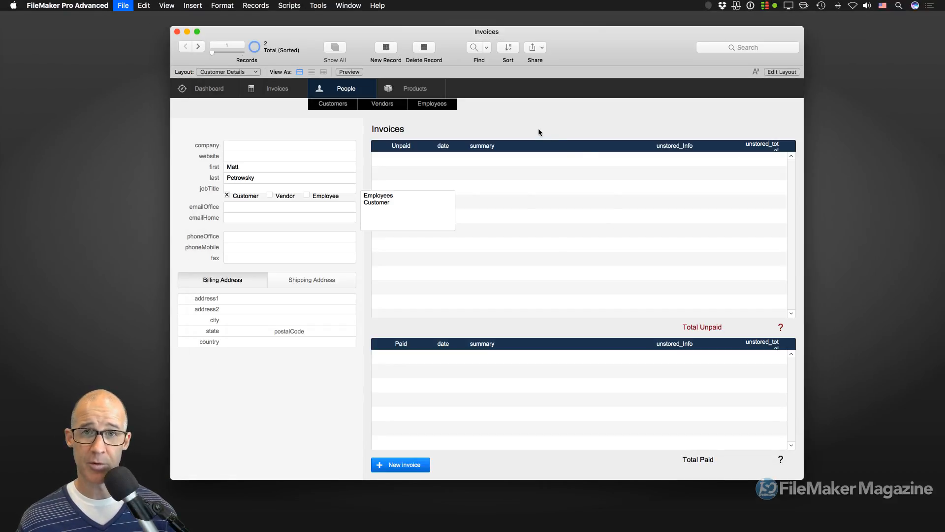
{"action": "left_click_drag", "start_coordinate": [725, 92], "coordinate": [754, 83]}
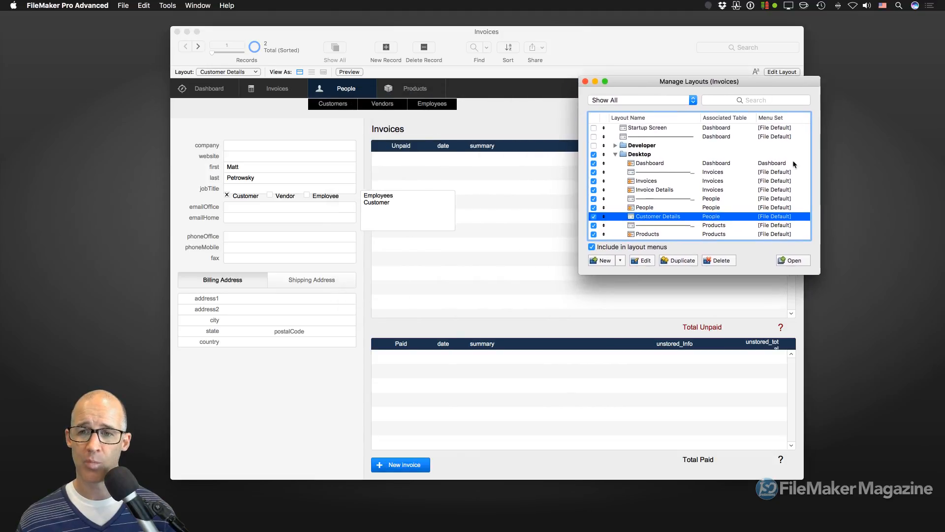
{"action": "left_click_drag", "start_coordinate": [820, 274], "coordinate": [855, 313]}
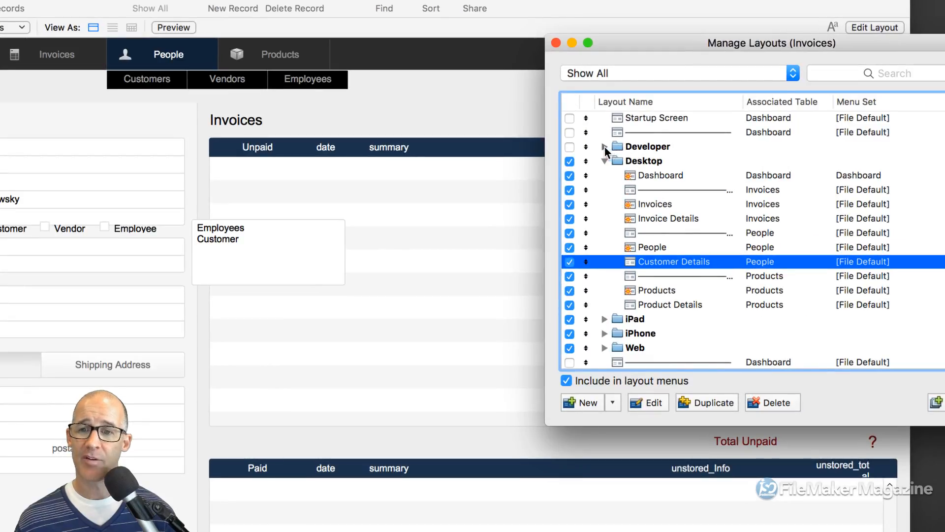
{"action": "left_click", "coordinate": [604, 146]}
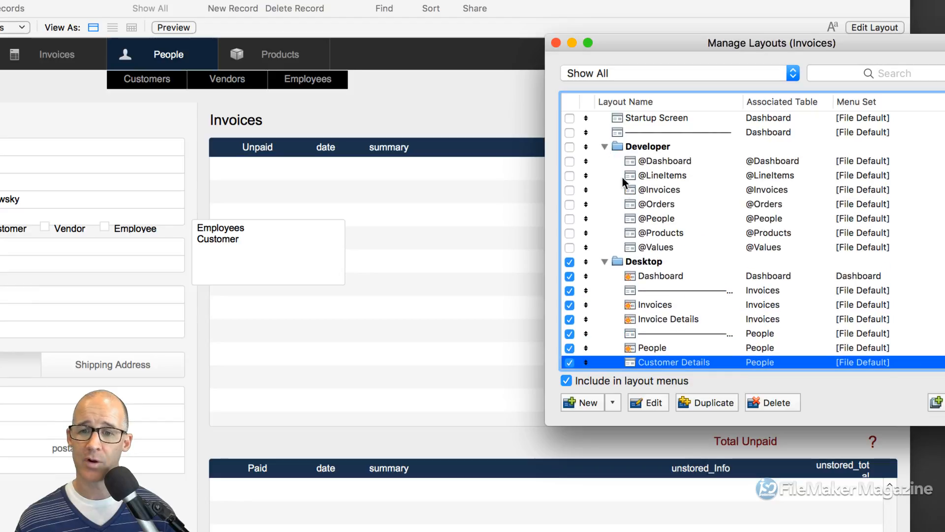
{"action": "left_click", "coordinate": [657, 248]}
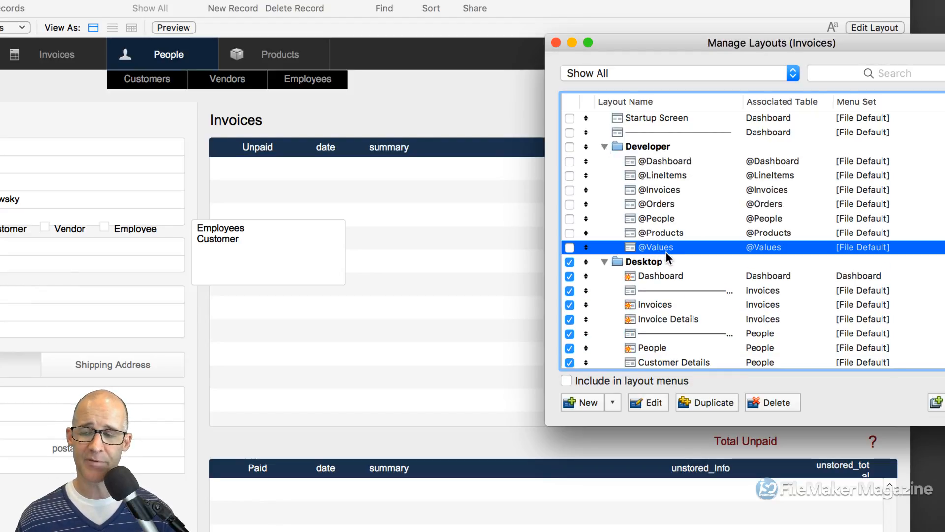
{"action": "left_click_drag", "start_coordinate": [851, 42], "coordinate": [773, 19]}
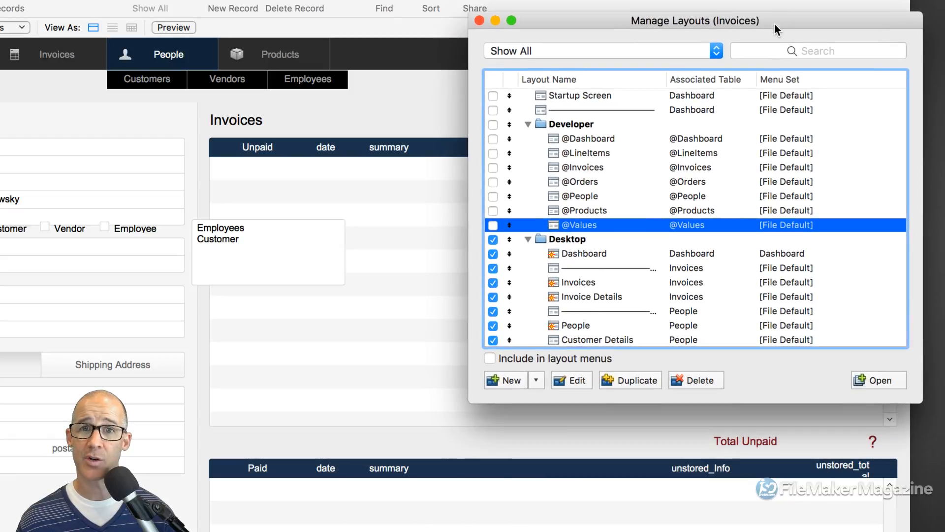
{"action": "left_click", "coordinate": [874, 380]}
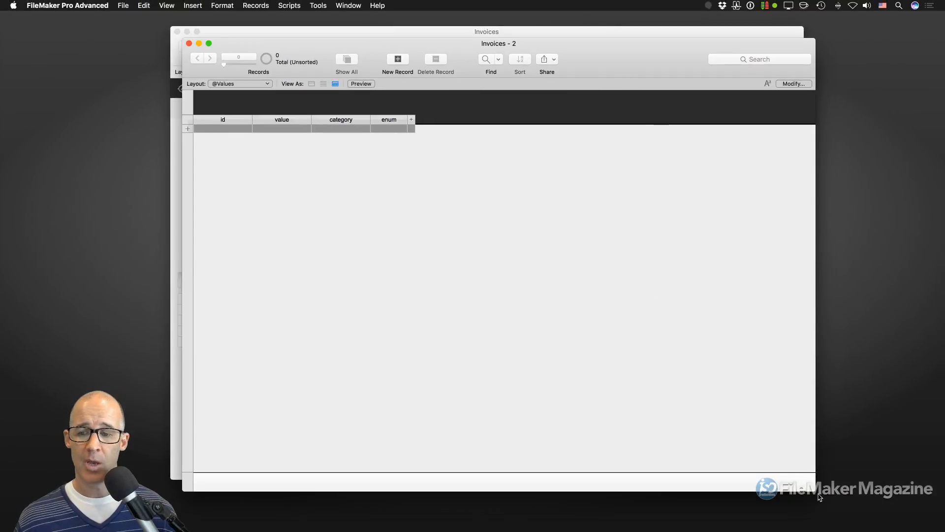
{"action": "left_click_drag", "start_coordinate": [814, 489], "coordinate": [739, 272]}
{"action": "left_click_drag", "start_coordinate": [584, 47], "coordinate": [692, 131]}
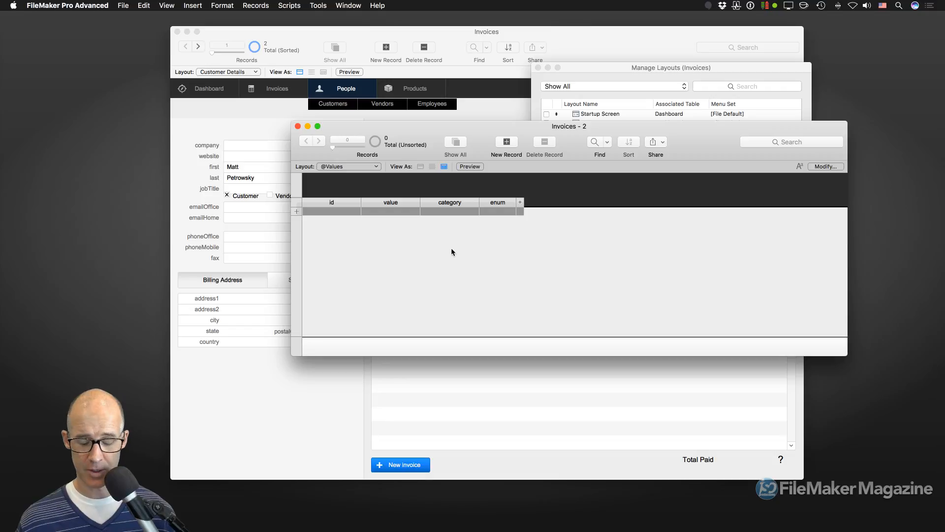
Review the value, category, enum and id field definitions of the Values table in the database definition.
{"action": "key", "text": "super+shift+d"}
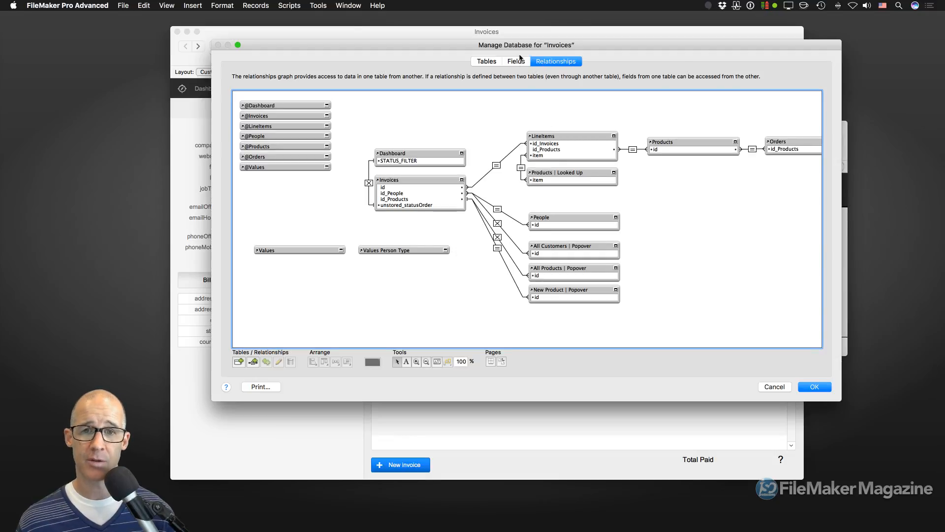
{"action": "left_click", "coordinate": [516, 62]}
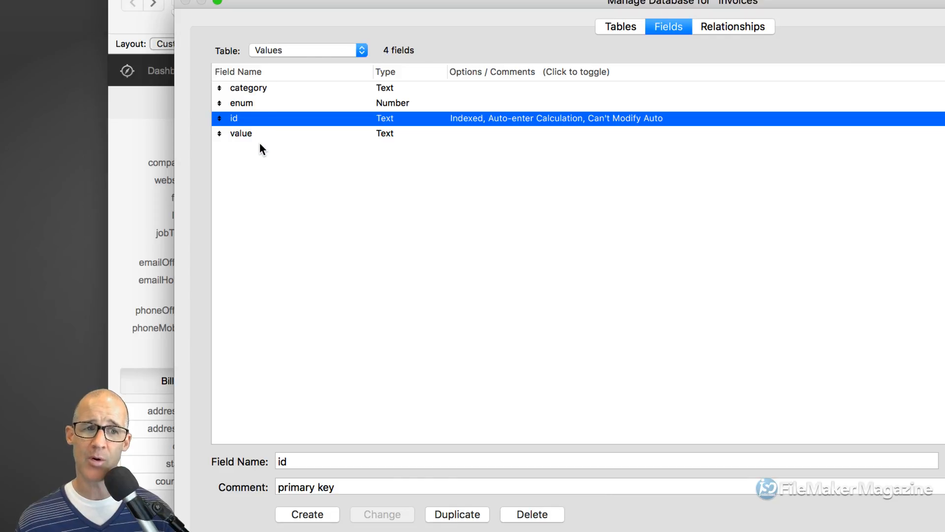
{"action": "left_click", "coordinate": [253, 134]}
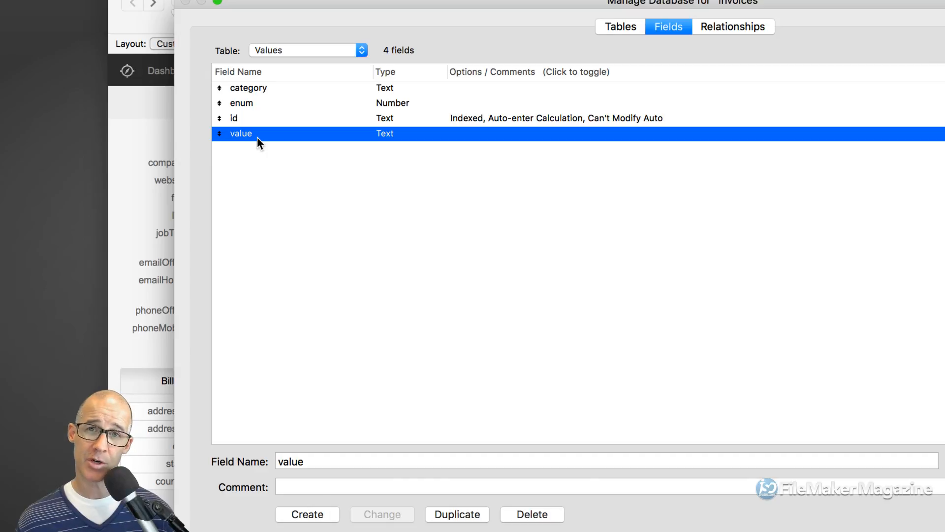
{"action": "left_click", "coordinate": [269, 91]}
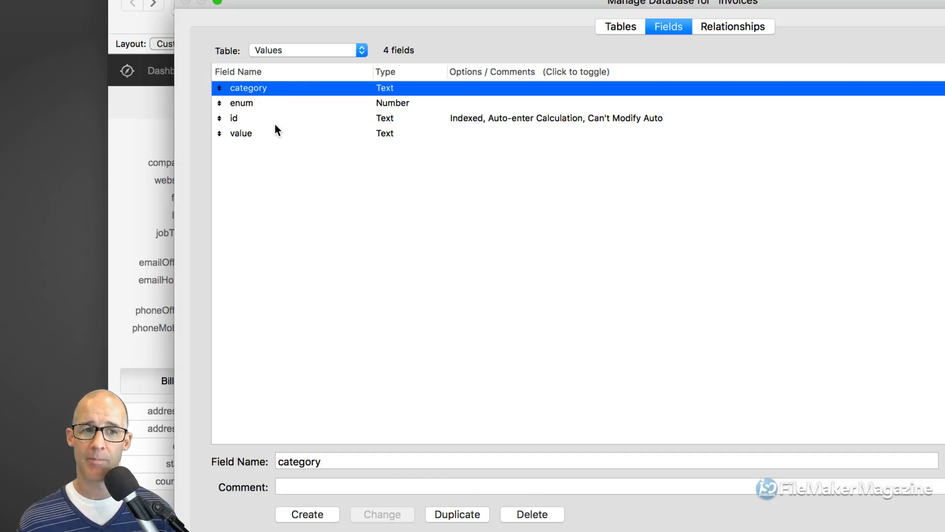
{"action": "left_click", "coordinate": [252, 105]}
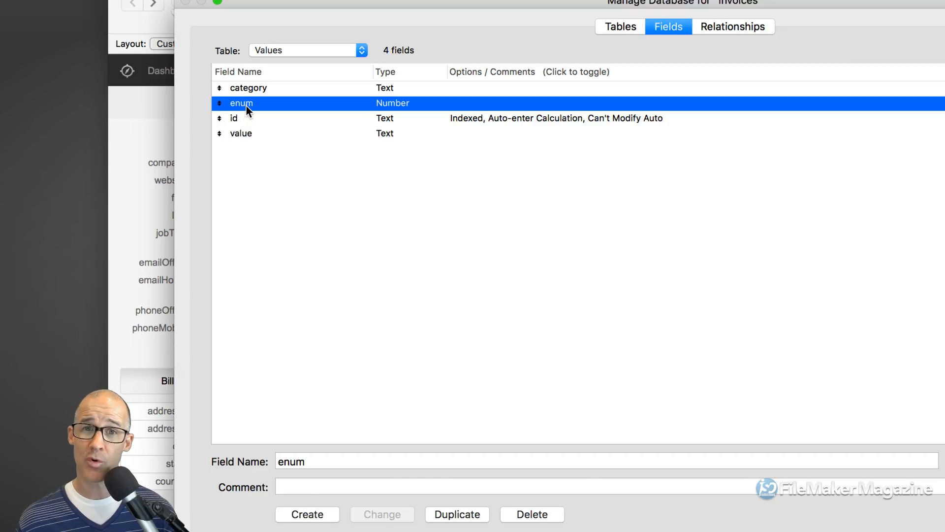
{"action": "left_click", "coordinate": [246, 119]}
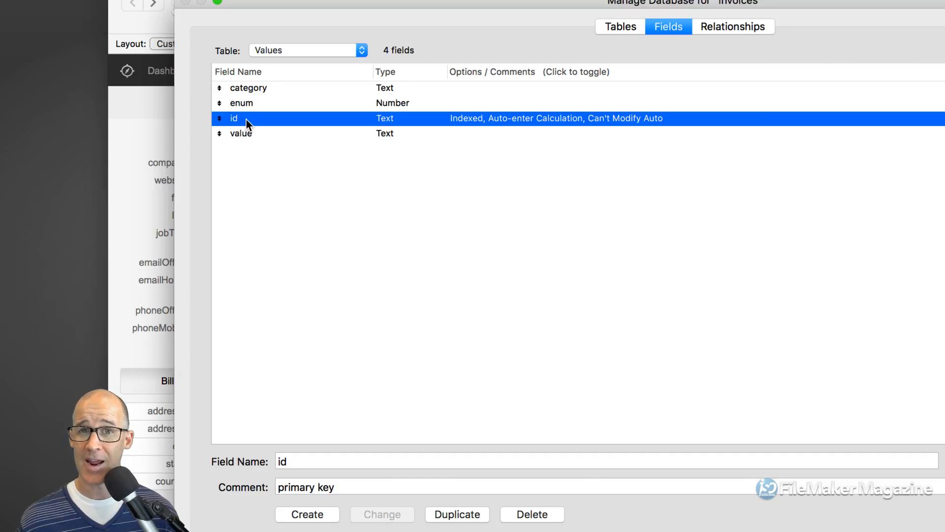
{"action": "left_click", "coordinate": [249, 105]}
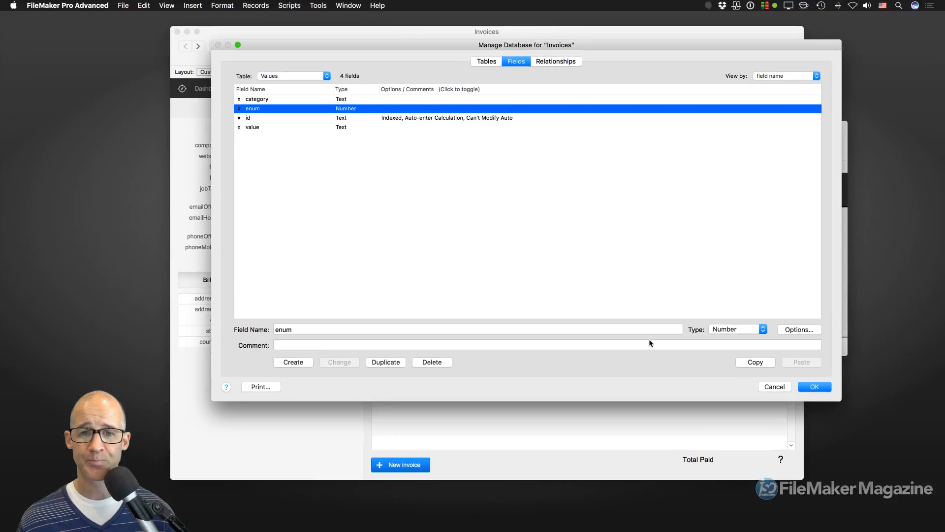
{"action": "left_click", "coordinate": [824, 388]}
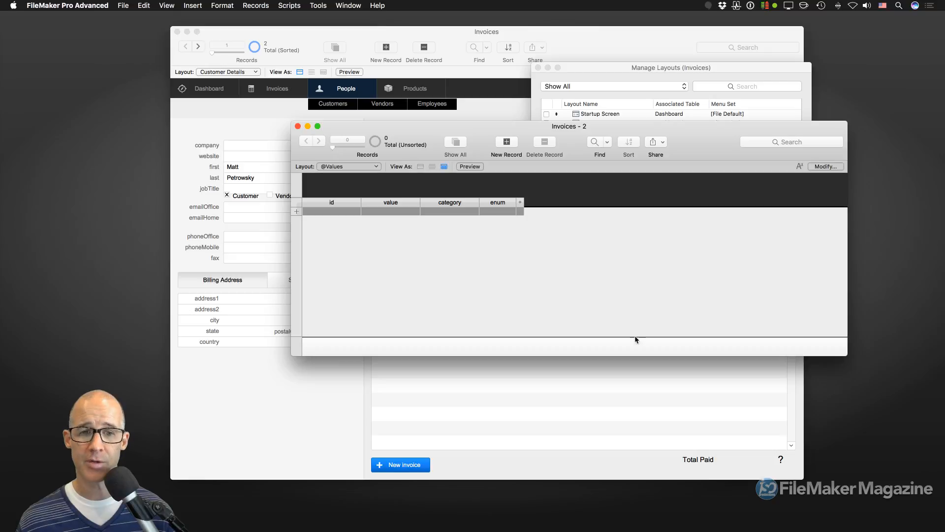
{"action": "key", "text": "super+n"}
{"action": "key", "text": "super+n"}
{"action": "key", "text": "super+n"}
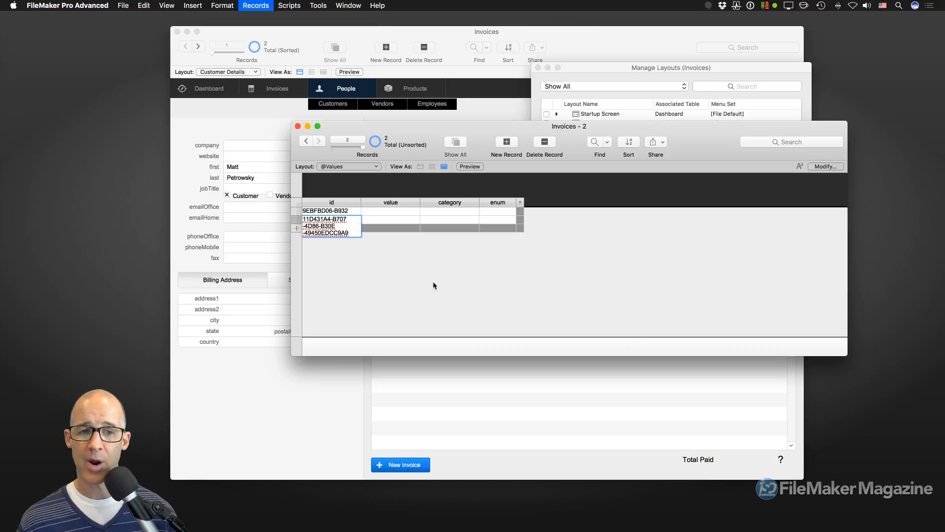
{"action": "left_click_drag", "start_coordinate": [361, 201], "coordinate": [447, 204]}
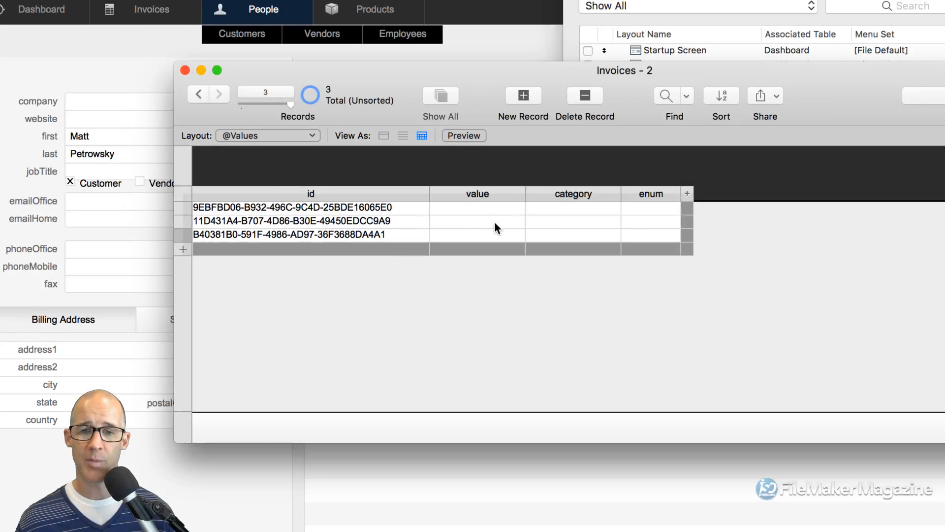
{"action": "left_click_drag", "start_coordinate": [485, 89], "coordinate": [586, 79]}
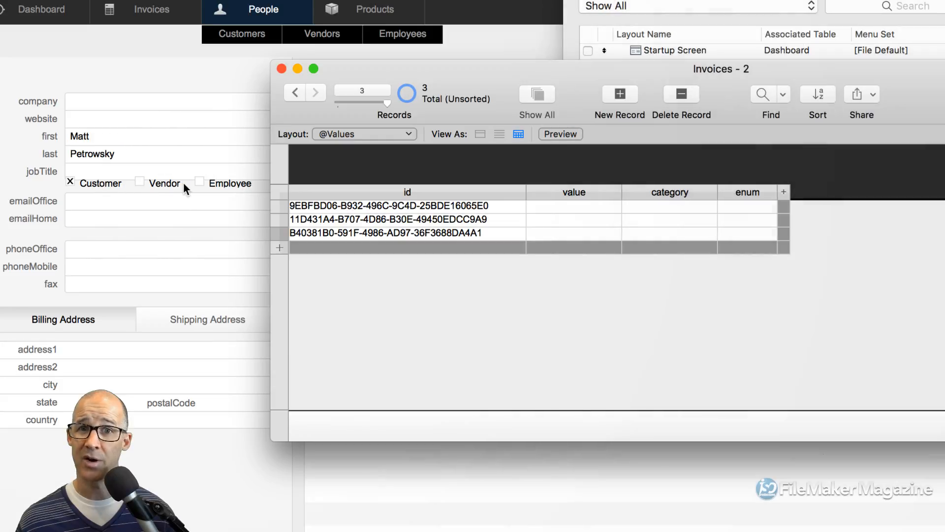
Fill the value field of the three new records with Customer, Vendor and Employee.
{"action": "left_click", "coordinate": [568, 205]}
{"action": "type", "text": "Custoemr"}
{"action": "key", "text": "BackSpace"}
{"action": "key", "text": "BackSpace"}
{"action": "key", "text": "BackSpace"}
{"action": "type", "text": "mer"}
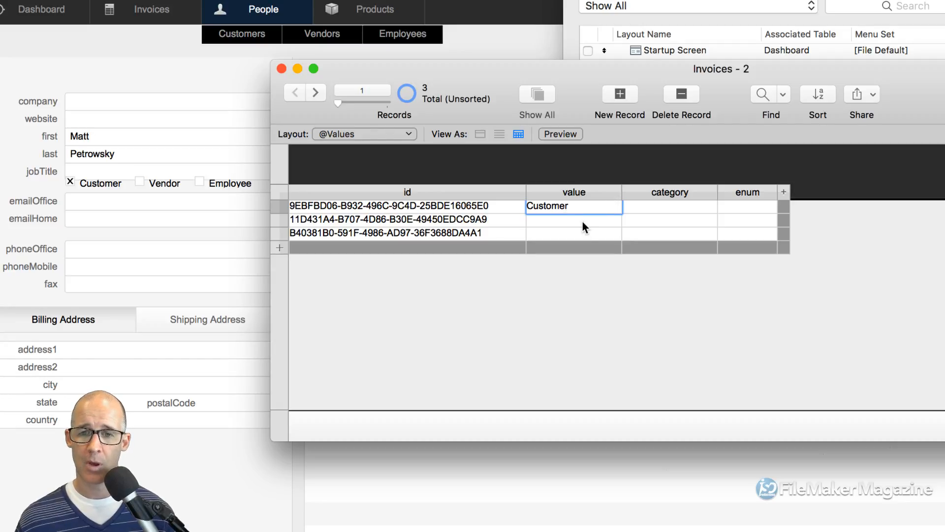
{"action": "left_click", "coordinate": [583, 221]}
{"action": "type", "text": "Vendor"}
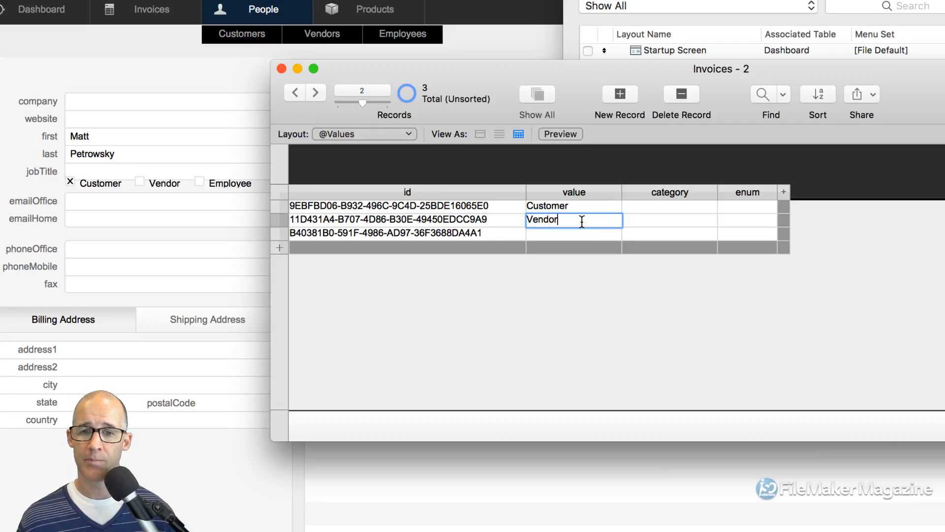
{"action": "left_click", "coordinate": [563, 234]}
{"action": "type", "text": "Empoy"}
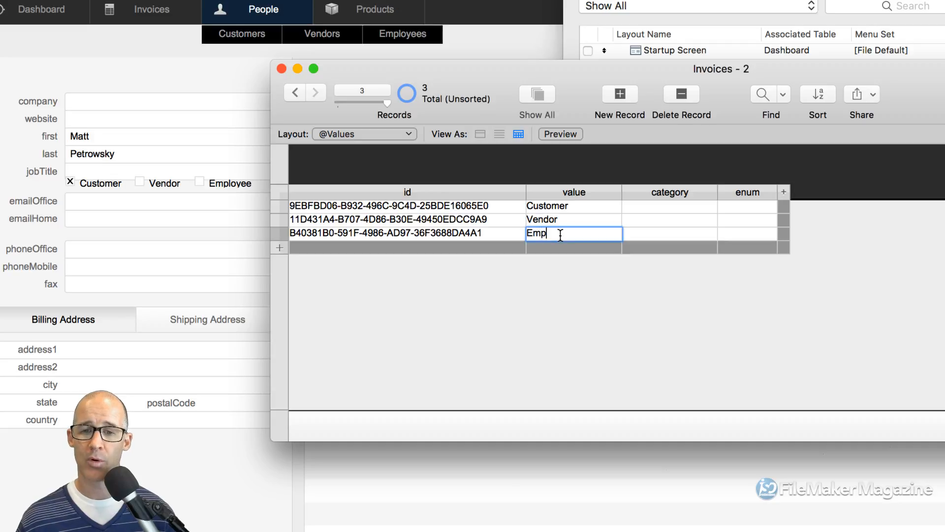
{"action": "key", "text": "BackSpace"}
{"action": "key", "text": "BackSpace"}
{"action": "type", "text": "lo"}
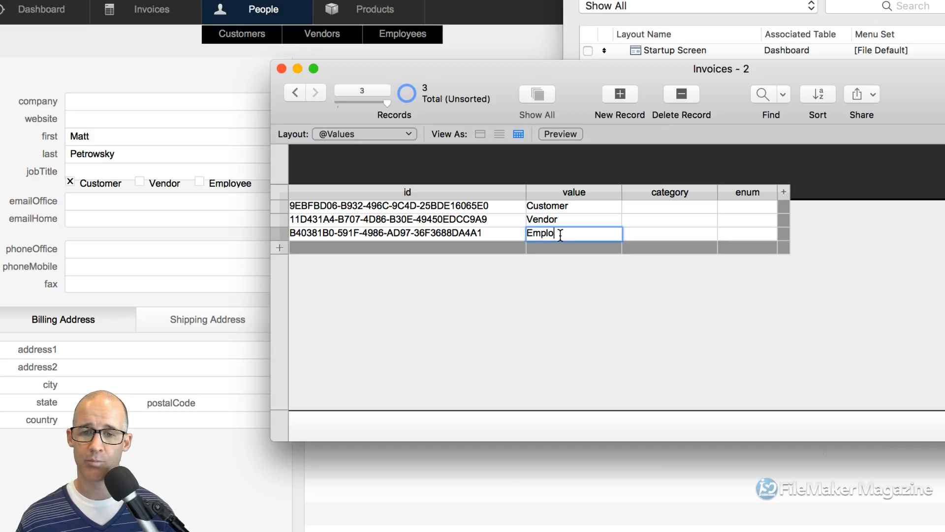
{"action": "type", "text": "yee"}
{"action": "left_click", "coordinate": [585, 260]}
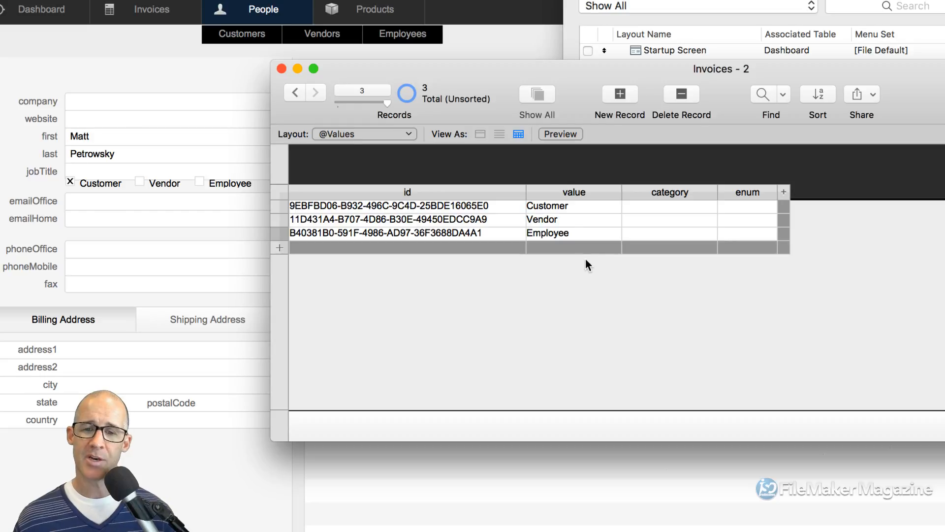
Set the enum field to 1 for Customer, 2 for Vendor and 3 for Employee.
{"action": "left_click", "coordinate": [545, 205]}
{"action": "double_click", "coordinate": [566, 205]}
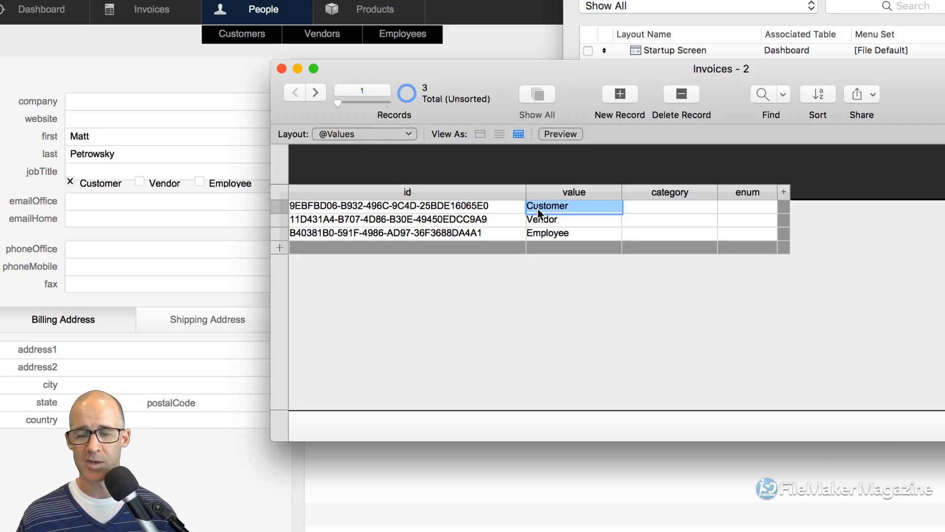
{"action": "left_click", "coordinate": [739, 208]}
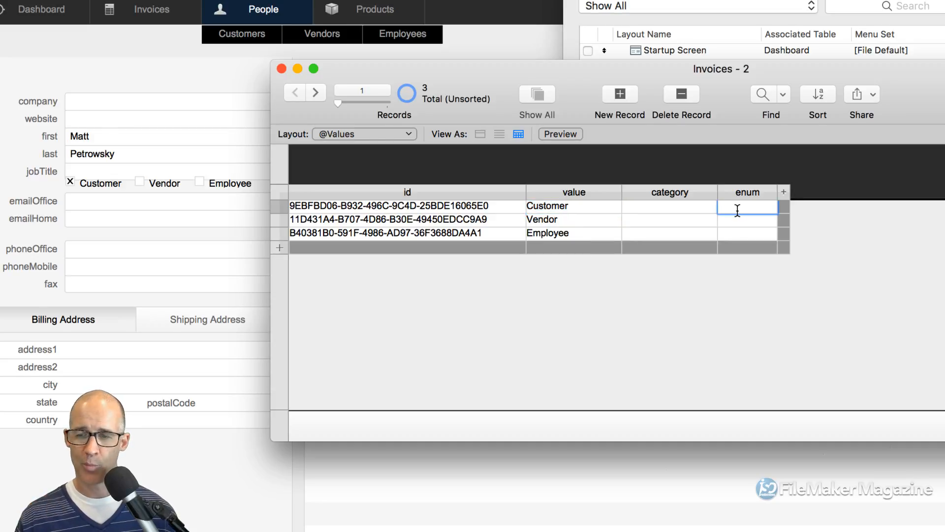
{"action": "type", "text": "1"}
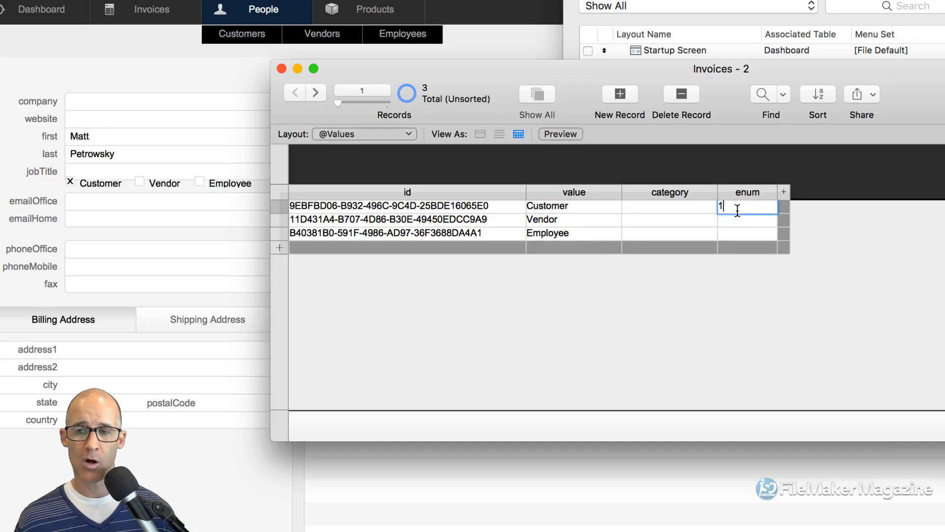
{"action": "left_click", "coordinate": [732, 220]}
{"action": "type", "text": "2"}
{"action": "left_click", "coordinate": [731, 235]}
{"action": "type", "text": "3"}
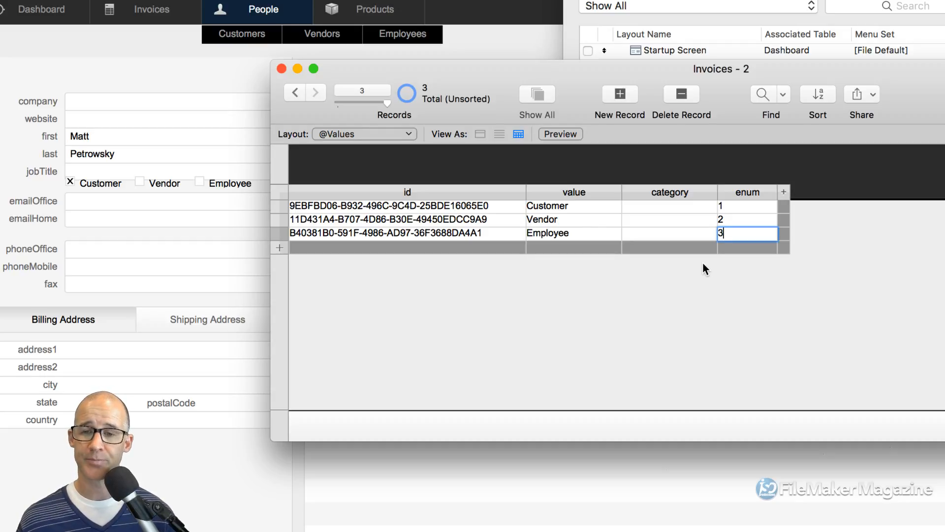
Set the category to persontype for the Customer, Vendor and Employee records, copying it from the first record to the others.
{"action": "left_click", "coordinate": [645, 207]}
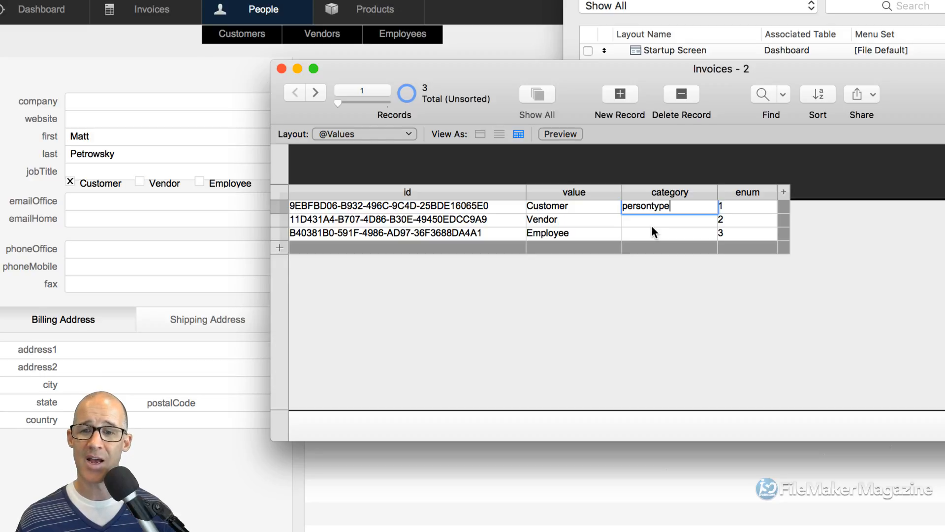
{"action": "left_click", "coordinate": [600, 206]}
{"action": "left_click", "coordinate": [591, 220]}
{"action": "left_click", "coordinate": [589, 234]}
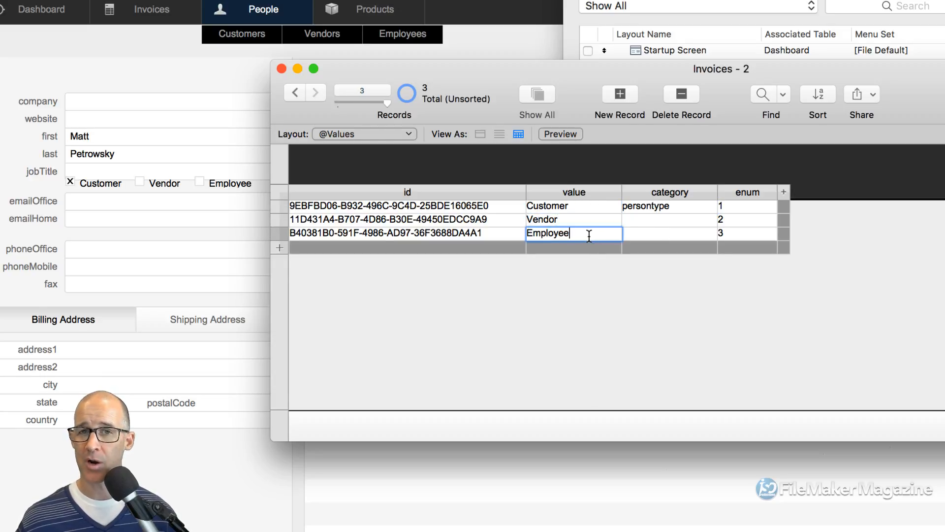
{"action": "left_click", "coordinate": [657, 208]}
{"action": "key", "text": "ctrl+c"}
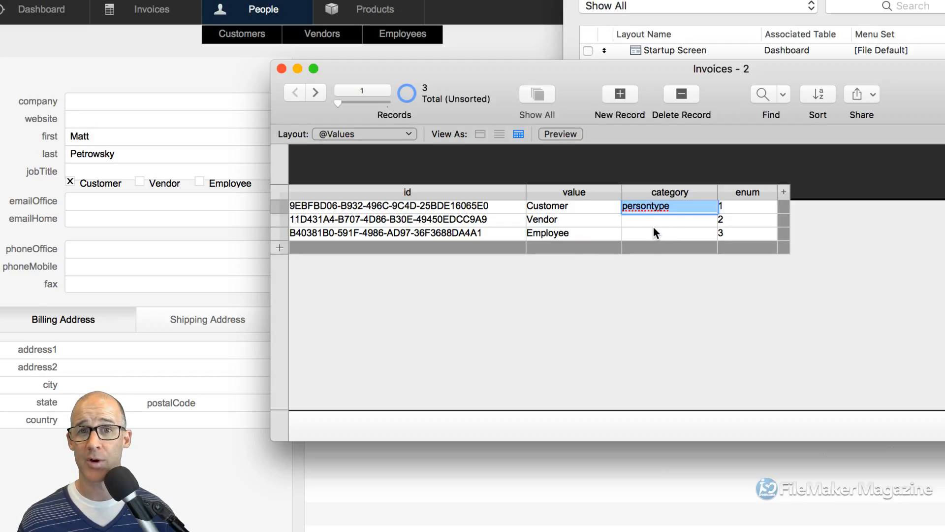
{"action": "left_click", "coordinate": [650, 219]}
{"action": "key", "text": "ctrl+v"}
{"action": "left_click", "coordinate": [651, 231]}
{"action": "key", "text": "ctrl+v"}
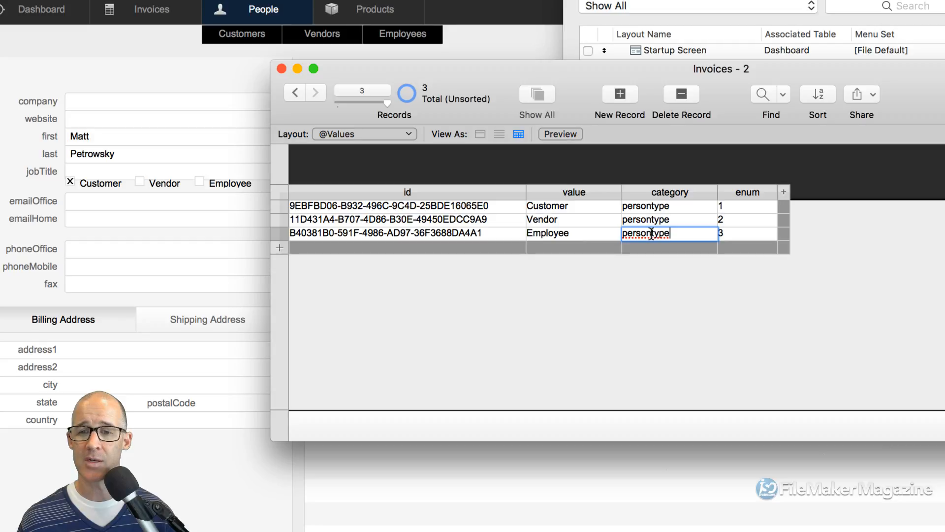
{"action": "left_click", "coordinate": [648, 274]}
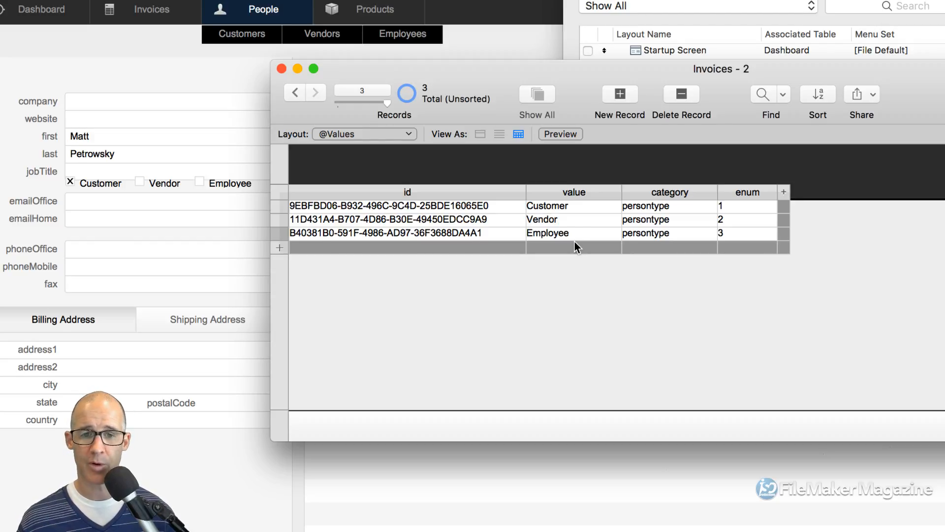
Add three more records with the values Widget, Gidget and Whatchamacallit.
{"action": "key", "text": "super+n"}
{"action": "key", "text": "super+n"}
{"action": "key", "text": "super+n"}
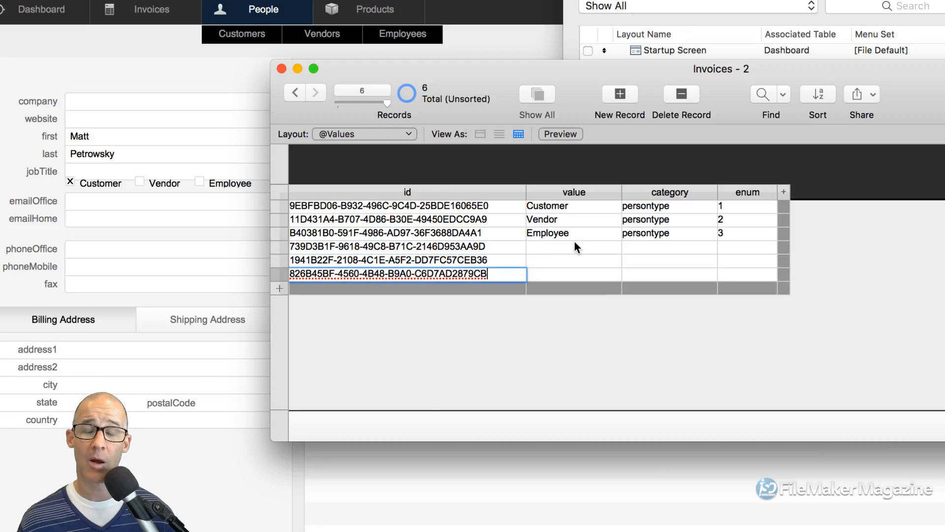
{"action": "left_click", "coordinate": [553, 246]}
{"action": "type", "text": "Widget"}
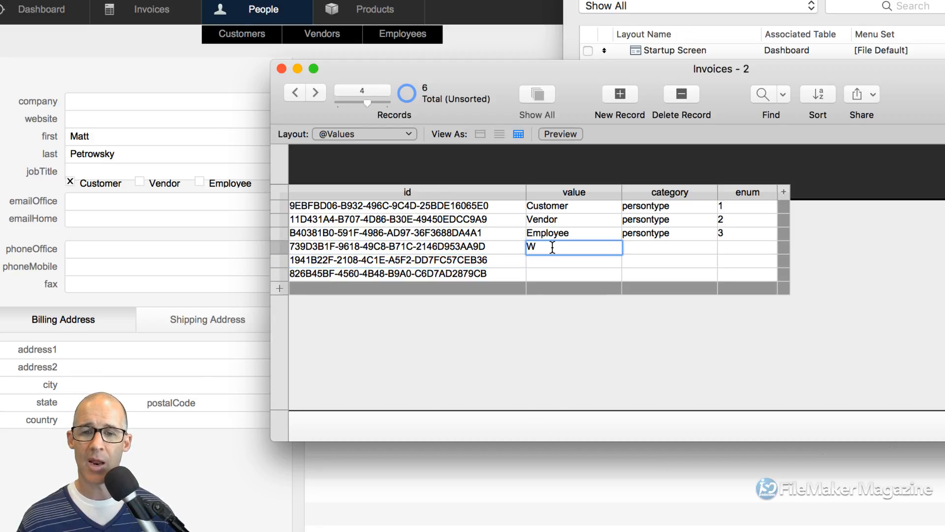
{"action": "left_click", "coordinate": [553, 261]}
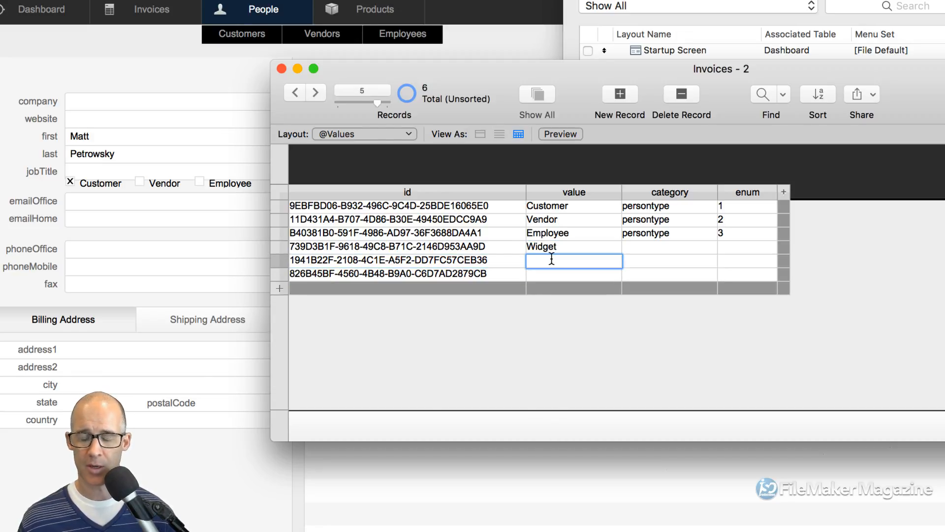
{"action": "type", "text": "Gidget"}
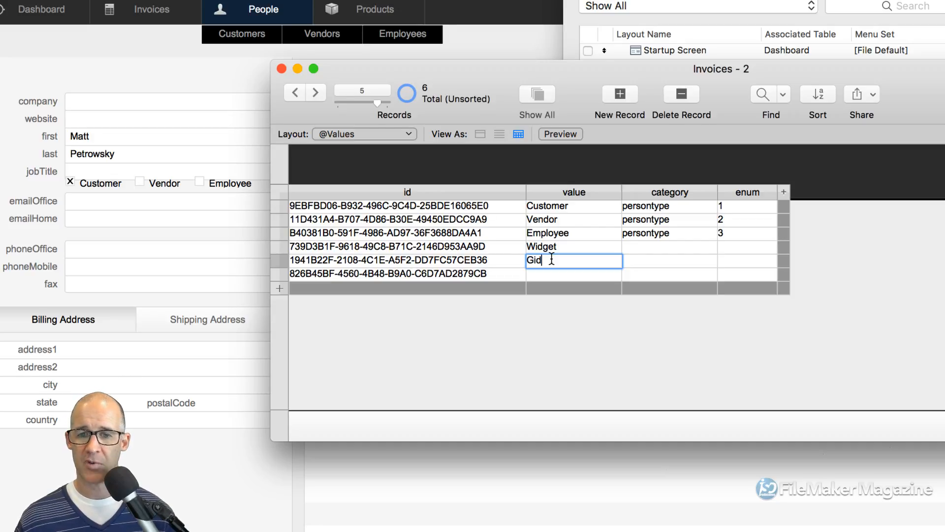
{"action": "left_click", "coordinate": [545, 273]}
{"action": "type", "text": "Whatch"}
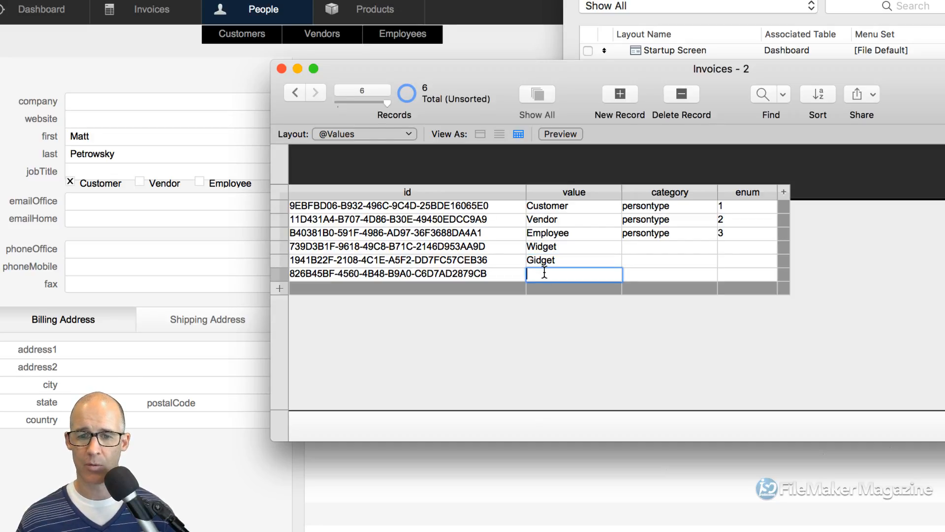
{"action": "type", "text": "amacallit"}
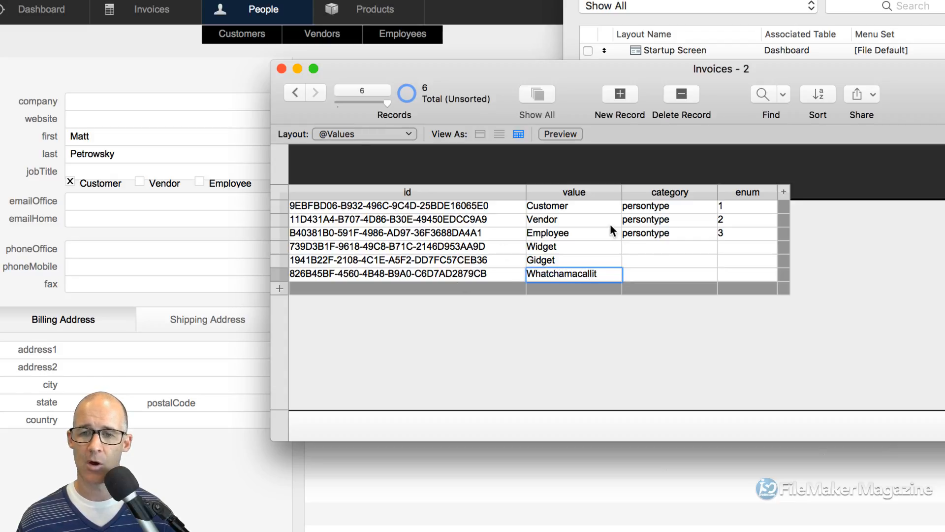
Set the category to producttype for the Widget, Gidget and Whatchamacallit records, and commit the entries.
{"action": "left_click", "coordinate": [641, 246]}
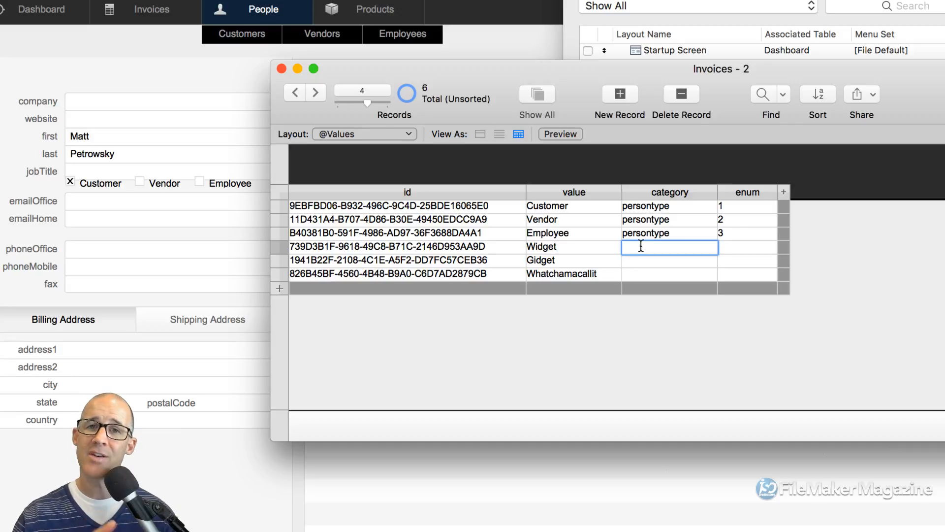
{"action": "type", "text": "pr"}
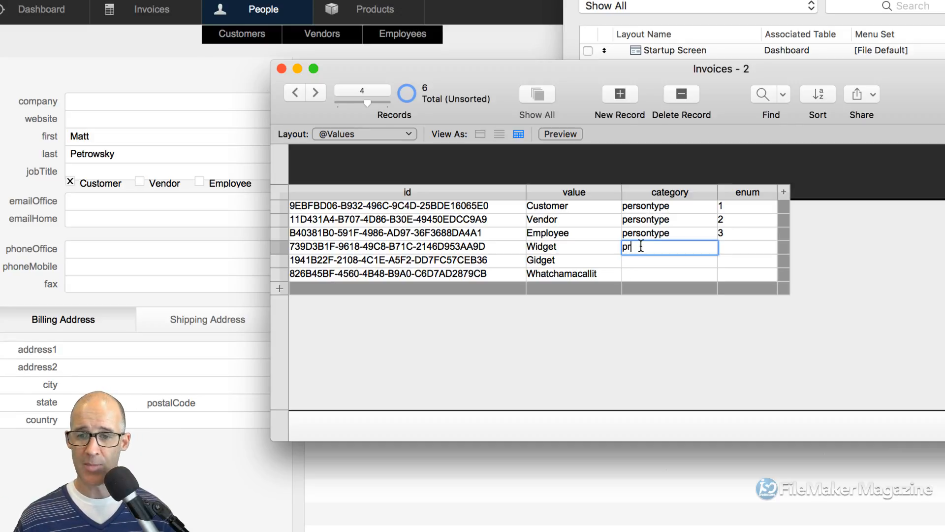
{"action": "type", "text": "oducttype"}
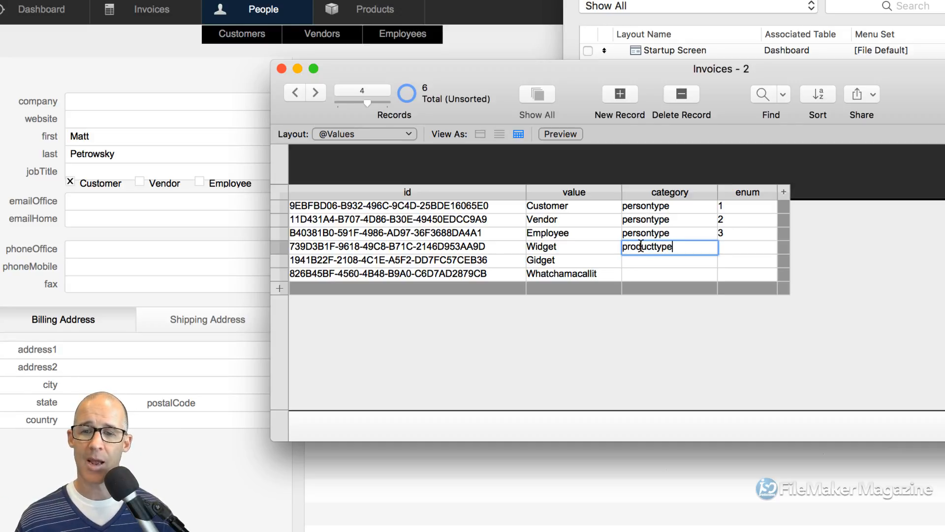
{"action": "double_click", "coordinate": [641, 246]}
{"action": "key", "text": "super+c"}
{"action": "left_click", "coordinate": [674, 261]}
{"action": "key", "text": "super+v"}
{"action": "left_click", "coordinate": [665, 279]}
{"action": "key", "text": "super+v"}
{"action": "left_click", "coordinate": [672, 320]}
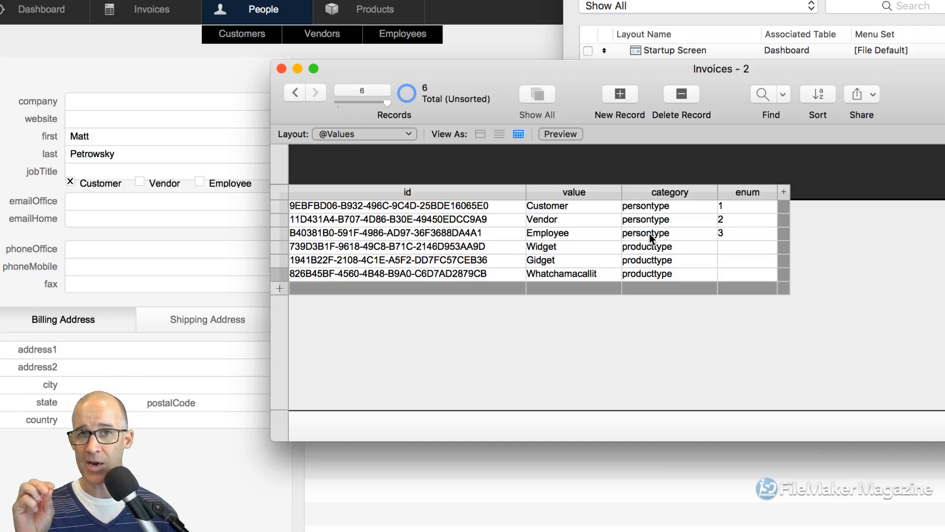
Examine the category and value entries of the Customer, Vendor and Employee records in the Values table.
{"action": "left_click", "coordinate": [647, 208]}
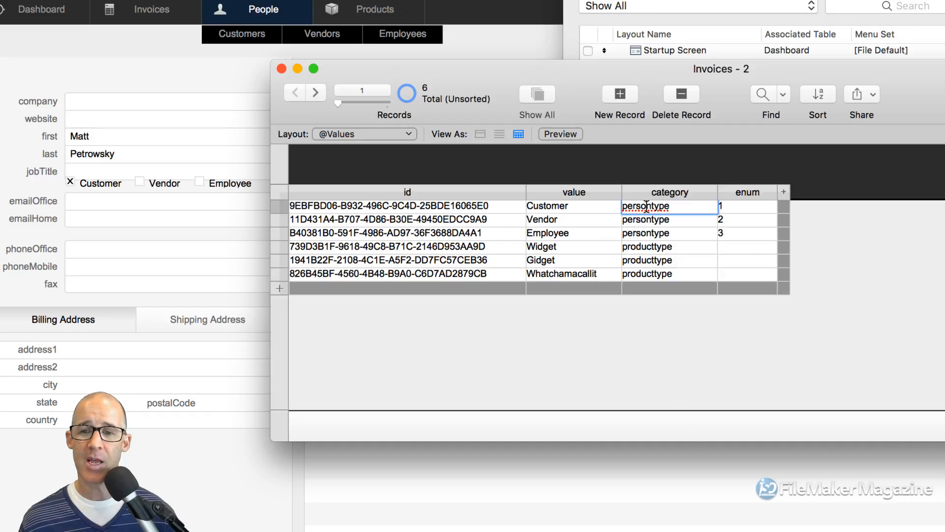
{"action": "left_click", "coordinate": [648, 220]}
{"action": "left_click", "coordinate": [648, 232]}
{"action": "left_click", "coordinate": [647, 220]}
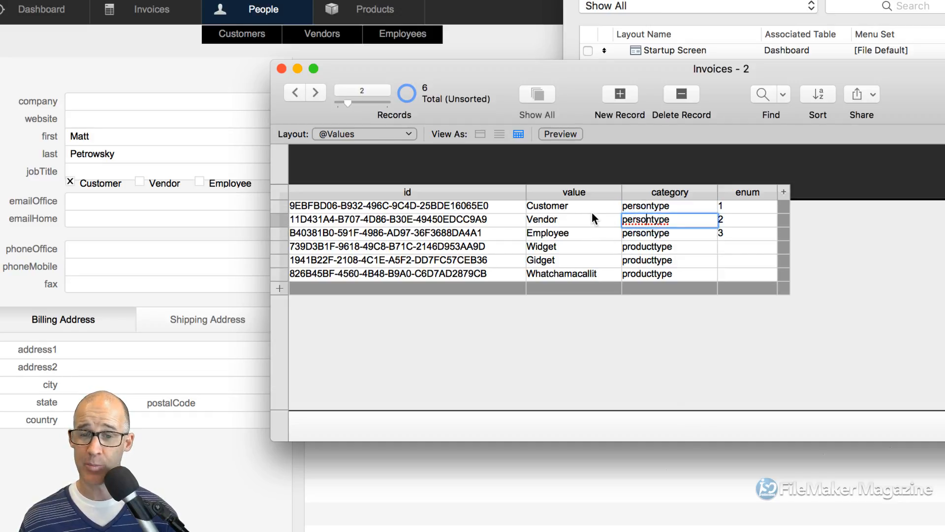
{"action": "left_click", "coordinate": [566, 206]}
{"action": "left_click", "coordinate": [566, 221]}
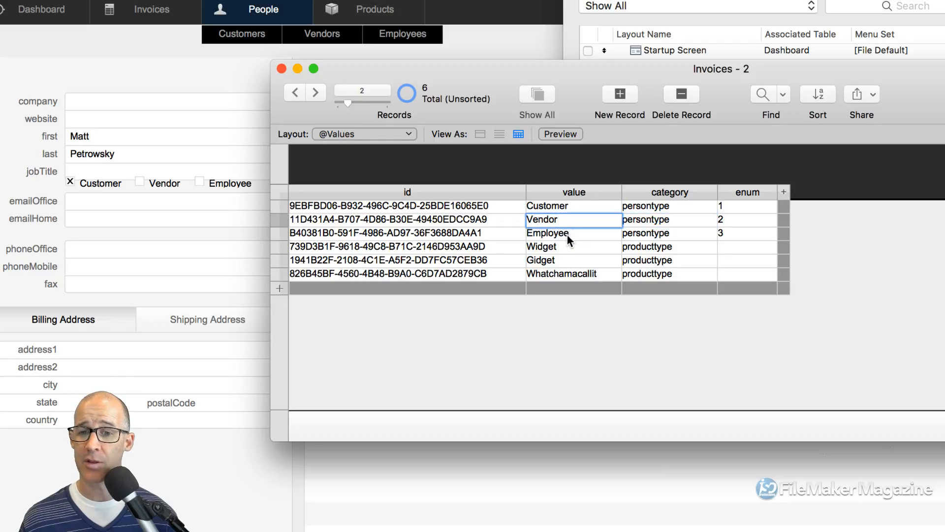
{"action": "left_click", "coordinate": [568, 233]}
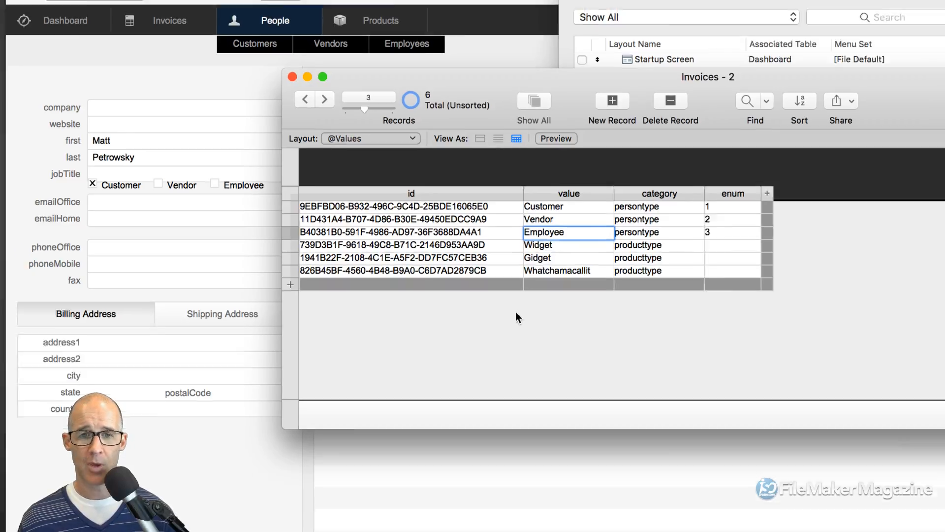
Expand the Values and Values Person Type table occurrences in the relationships graph so that all their fields are listed.
{"action": "key", "text": "super+shift+d"}
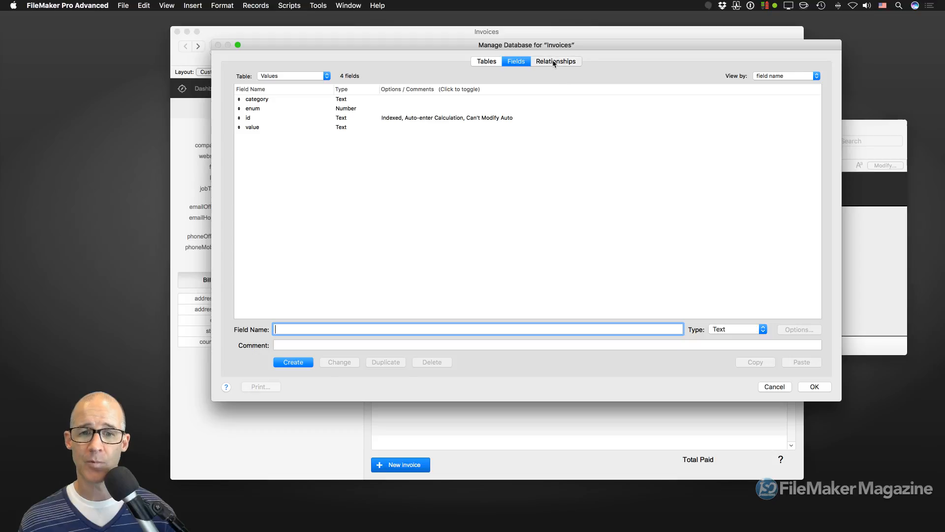
{"action": "left_click", "coordinate": [554, 63]}
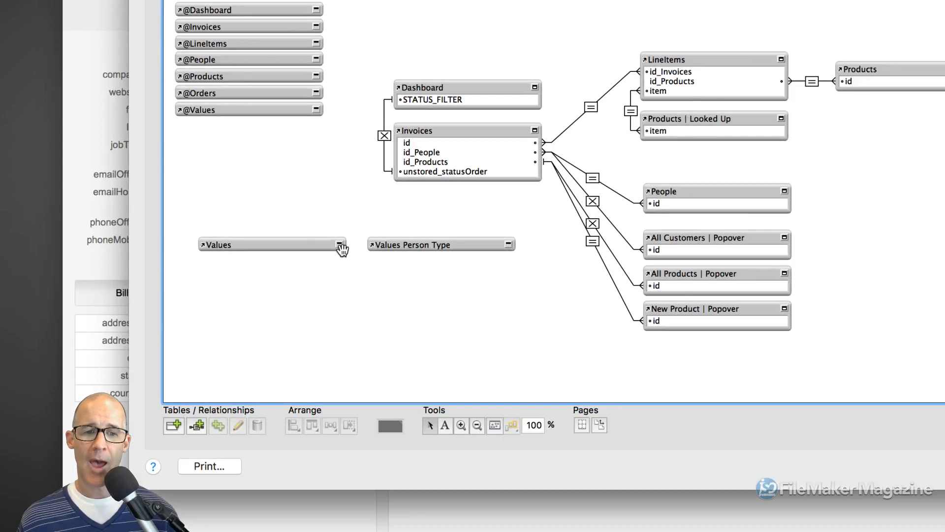
{"action": "left_click", "coordinate": [341, 250]}
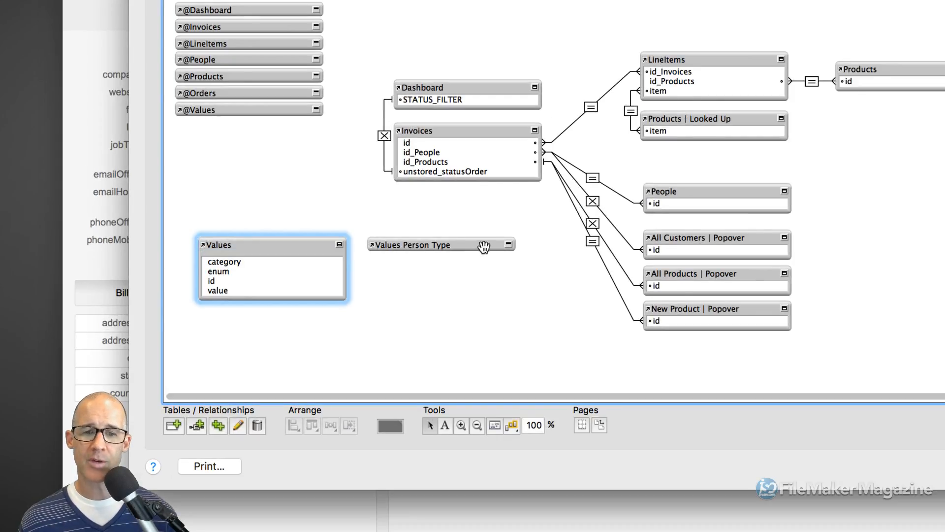
{"action": "left_click", "coordinate": [509, 244]}
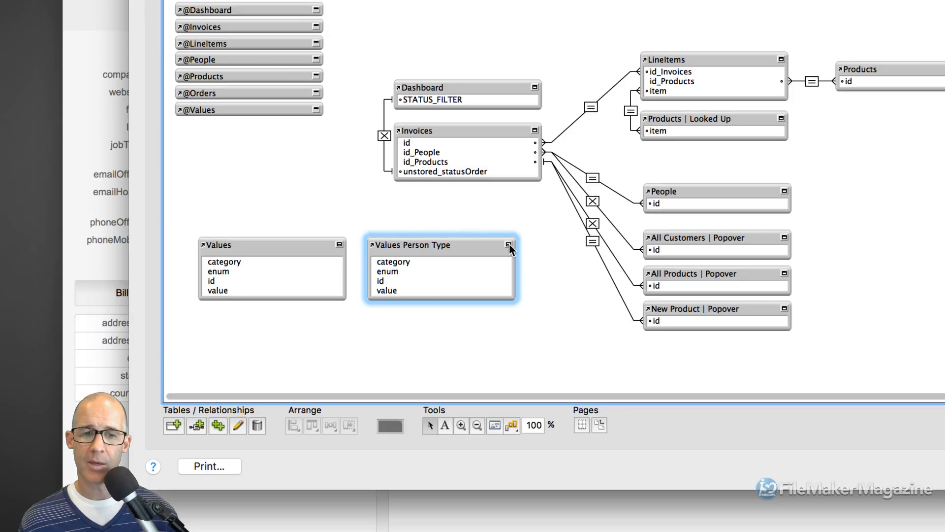
{"action": "left_click", "coordinate": [300, 249]}
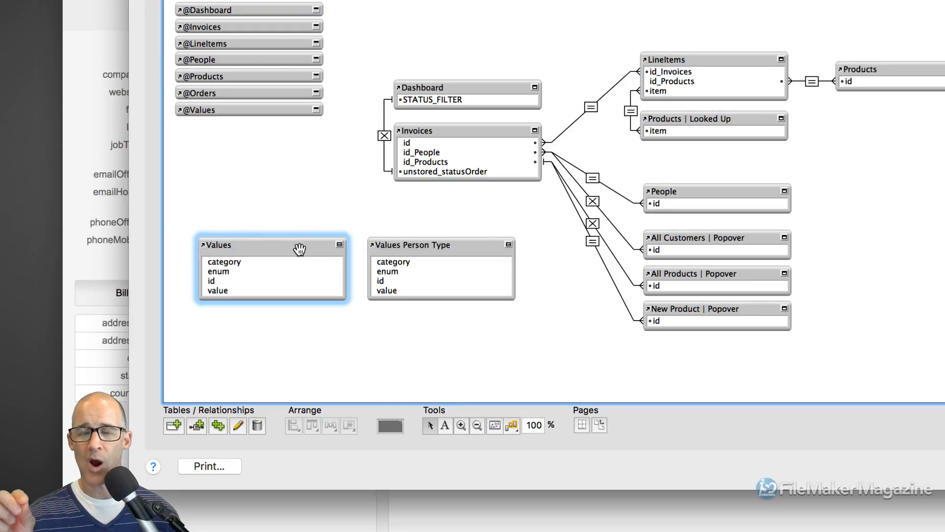
{"action": "left_click", "coordinate": [486, 130]}
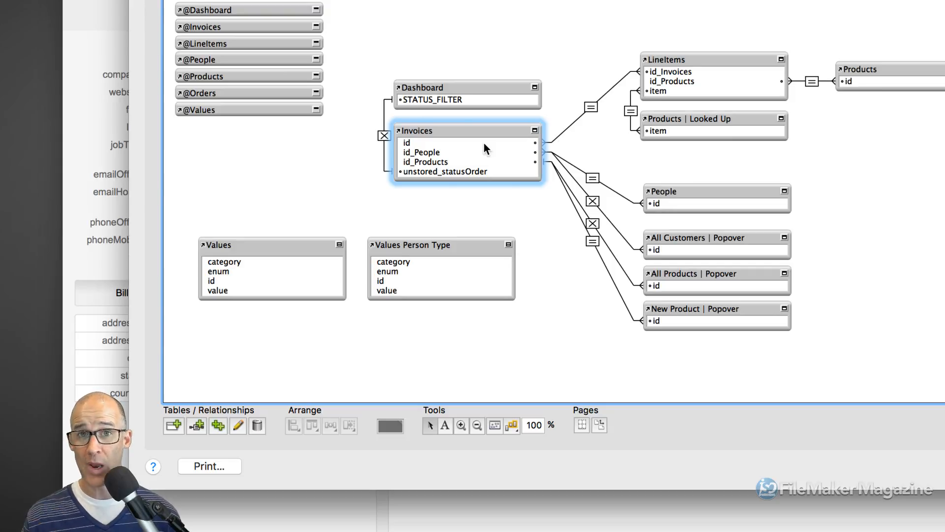
{"action": "left_click", "coordinate": [393, 266]}
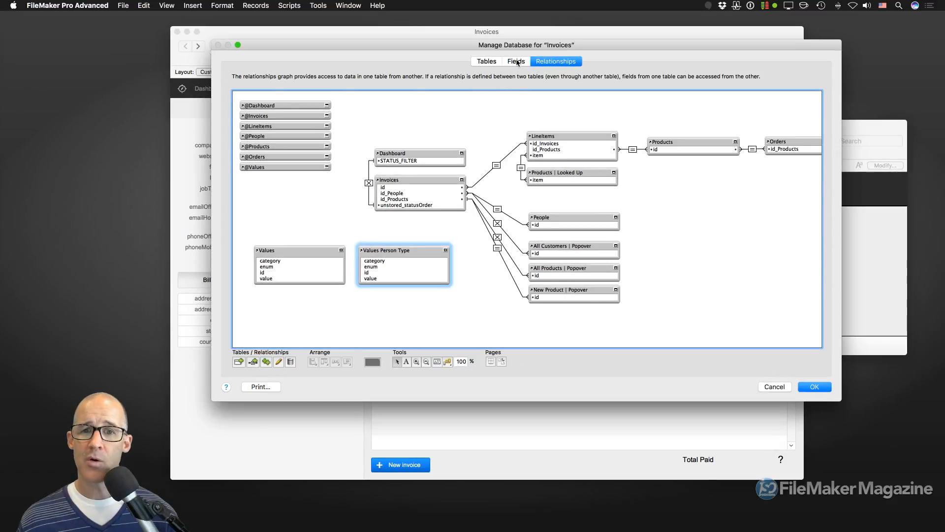
Create a calculation field named PEOPLE_TYPE in the Values table.
{"action": "left_click", "coordinate": [516, 61]}
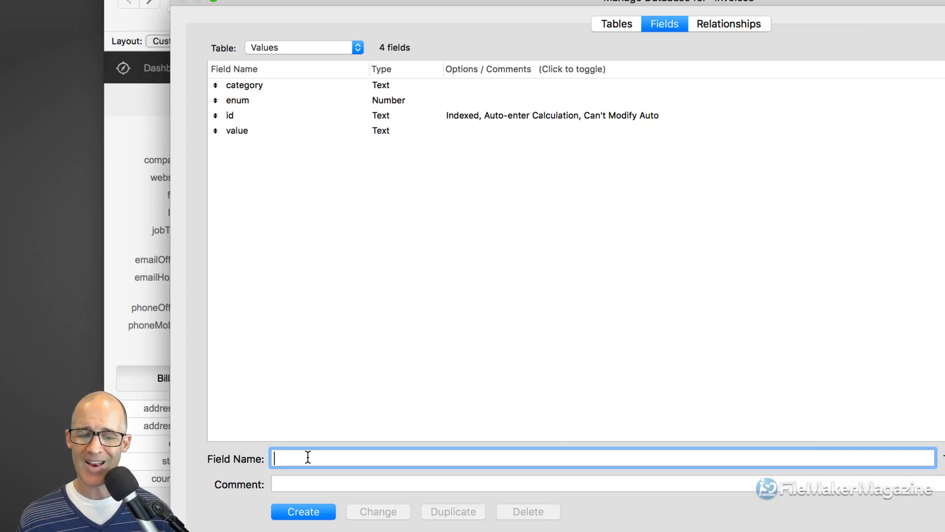
{"action": "type", "text": "PEOPLETYPE"}
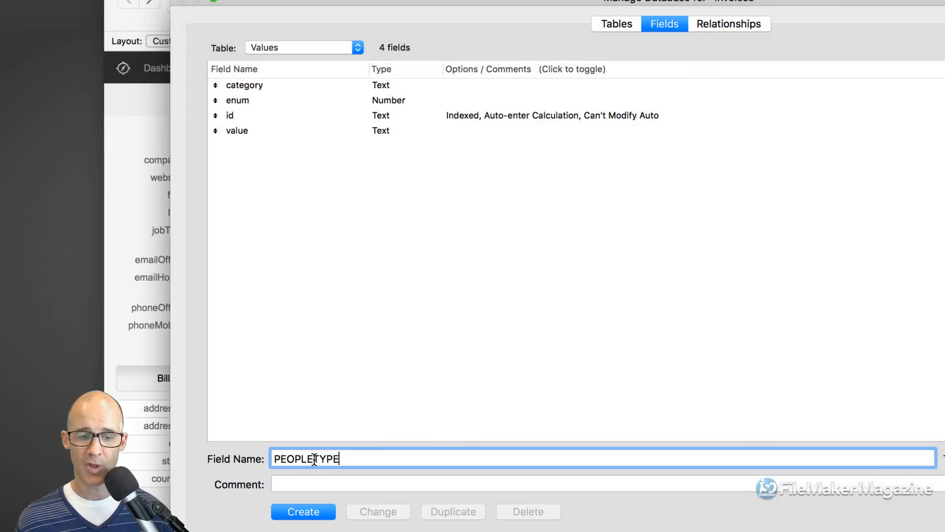
{"action": "left_click", "coordinate": [315, 459]}
{"action": "type", "text": "_"}
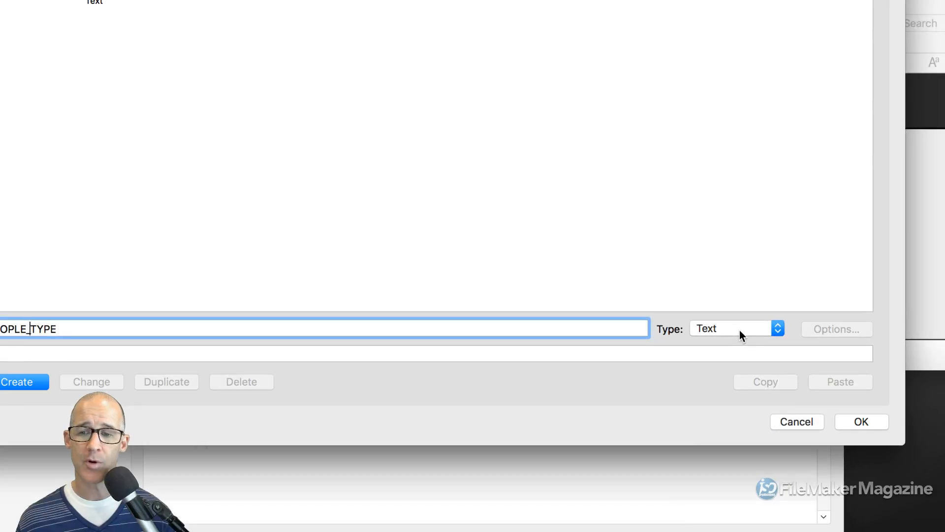
{"action": "left_click", "coordinate": [739, 329]}
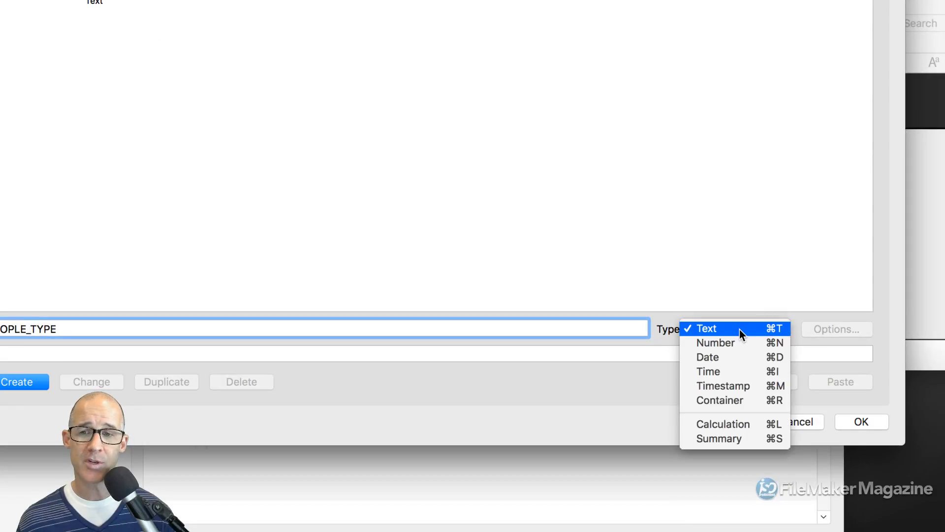
{"action": "left_click", "coordinate": [729, 425]}
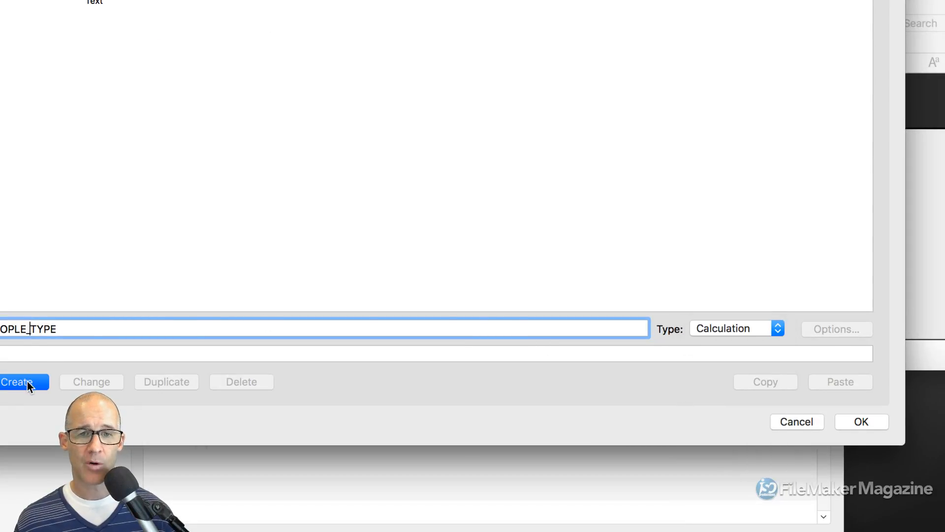
{"action": "left_click", "coordinate": [28, 384]}
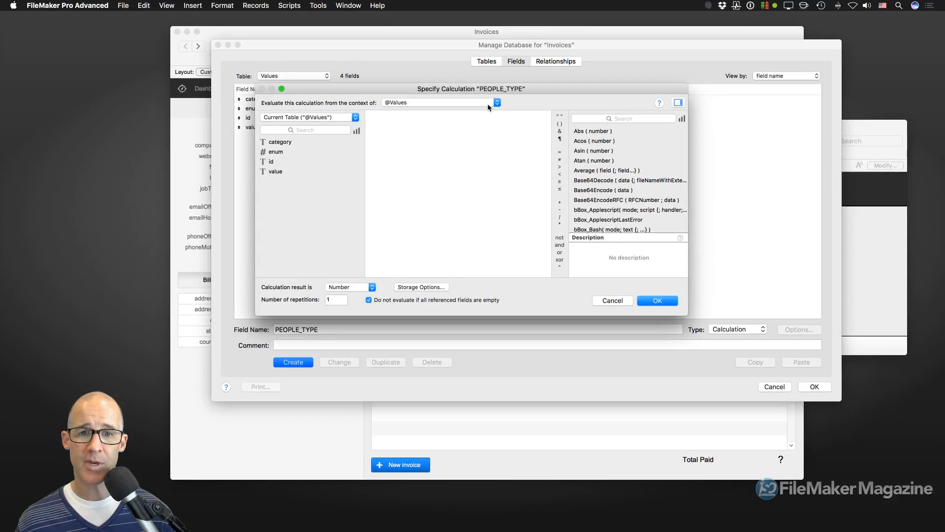
Enter the formula "persontype" for the PEOPLE_TYPE calculation and set its result type to Text.
{"action": "left_click_drag", "start_coordinate": [492, 92], "coordinate": [540, 102]}
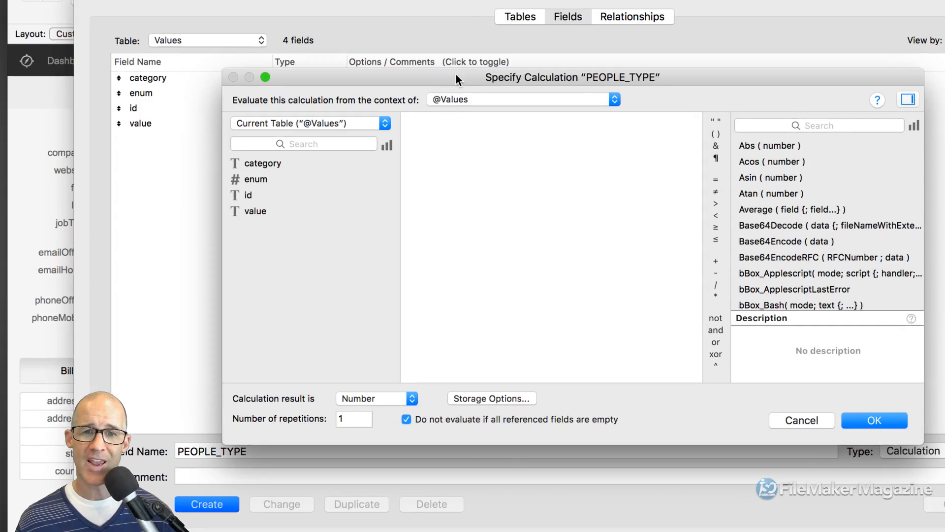
{"action": "left_click_drag", "start_coordinate": [447, 97], "coordinate": [461, 96]}
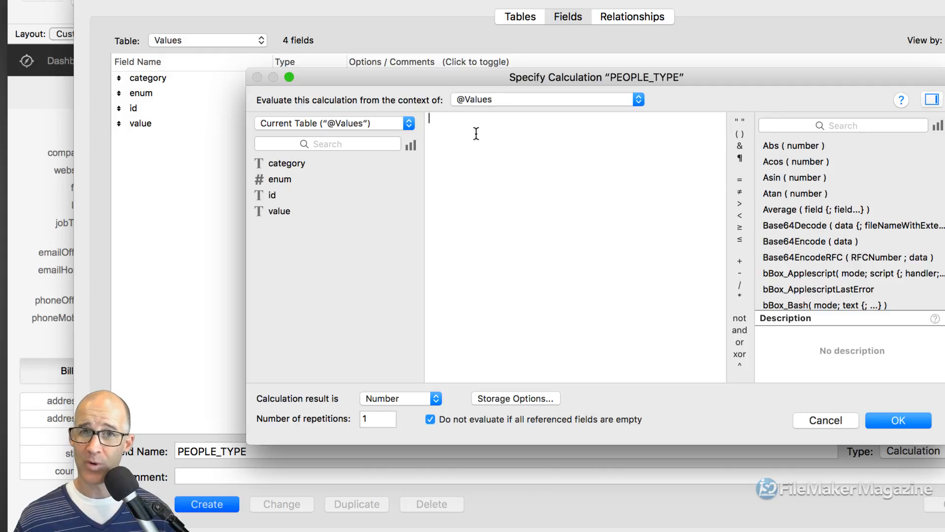
{"action": "type", "text": "\"persontype\""}
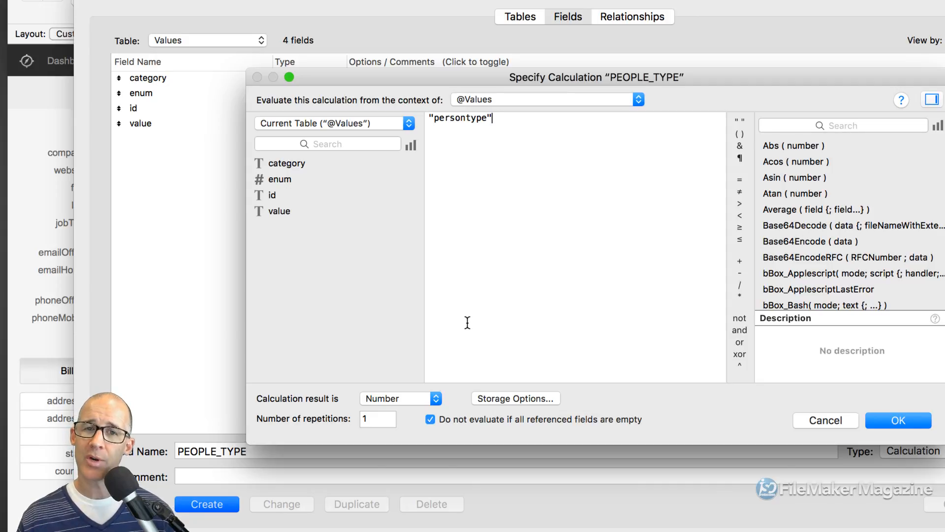
{"action": "left_click", "coordinate": [401, 398]}
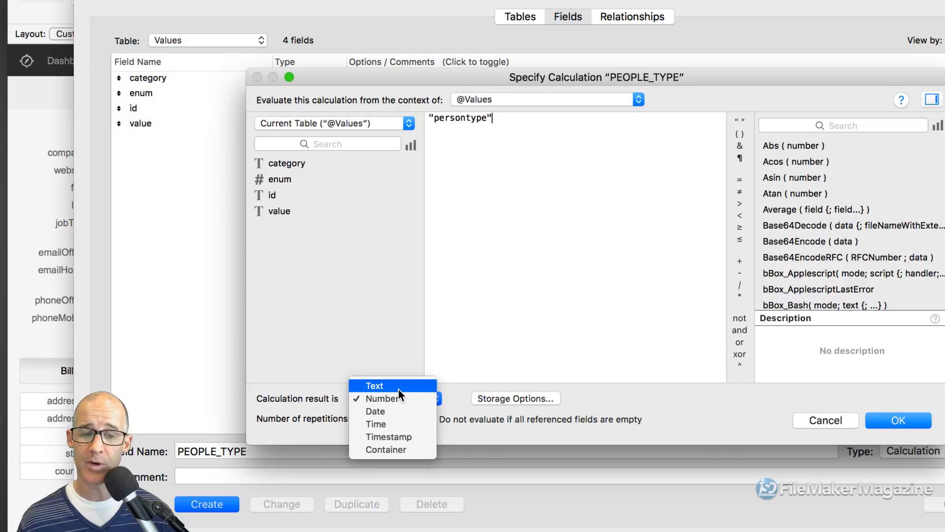
{"action": "left_click", "coordinate": [398, 387]}
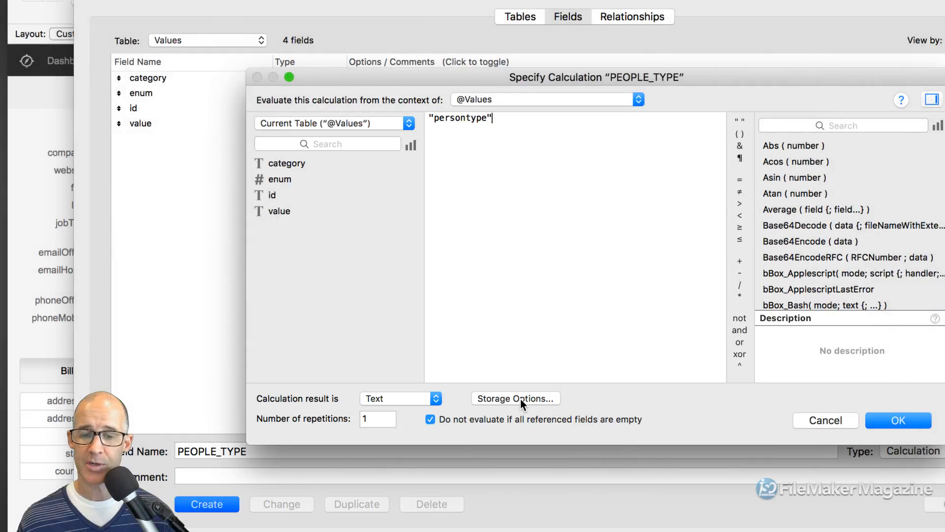
Compare the unstored and global storage options for PEOPLE_TYPE, and apply global storage with one value for all records.
{"action": "left_click", "coordinate": [521, 399]}
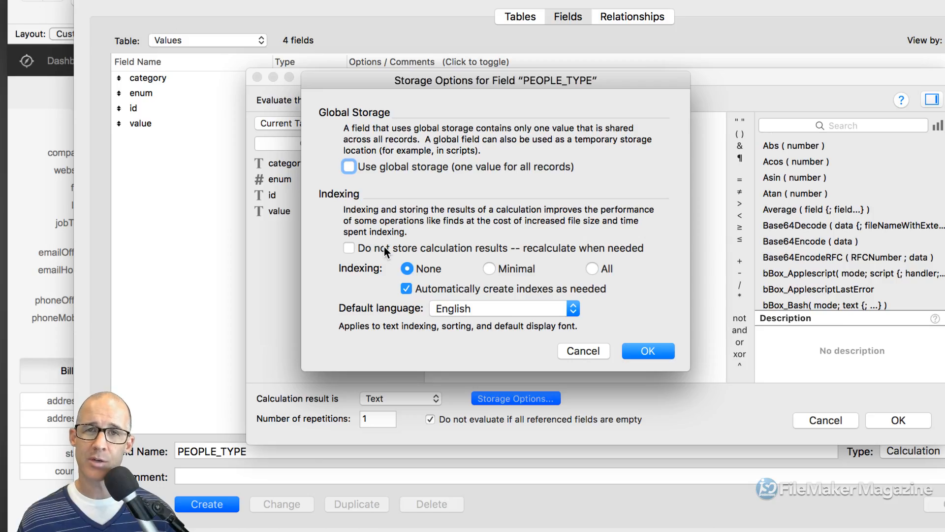
{"action": "left_click", "coordinate": [384, 247]}
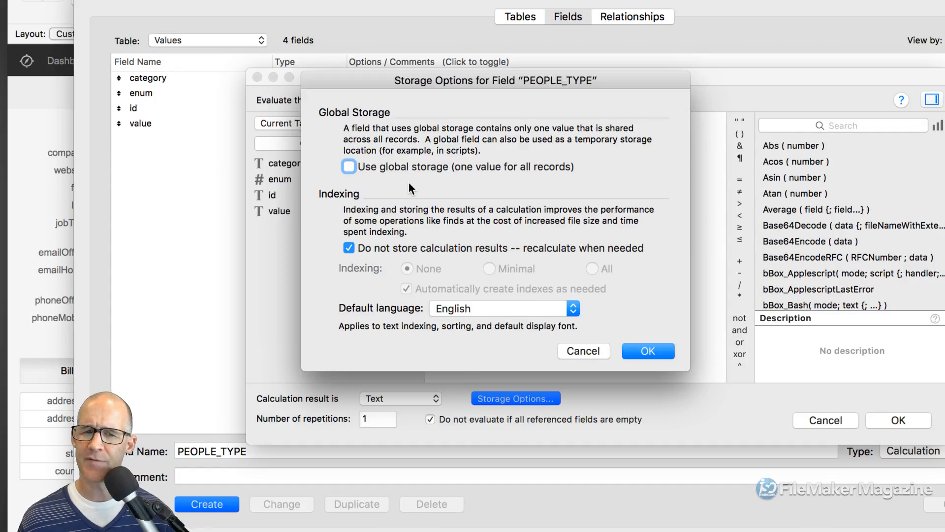
{"action": "left_click", "coordinate": [384, 167]}
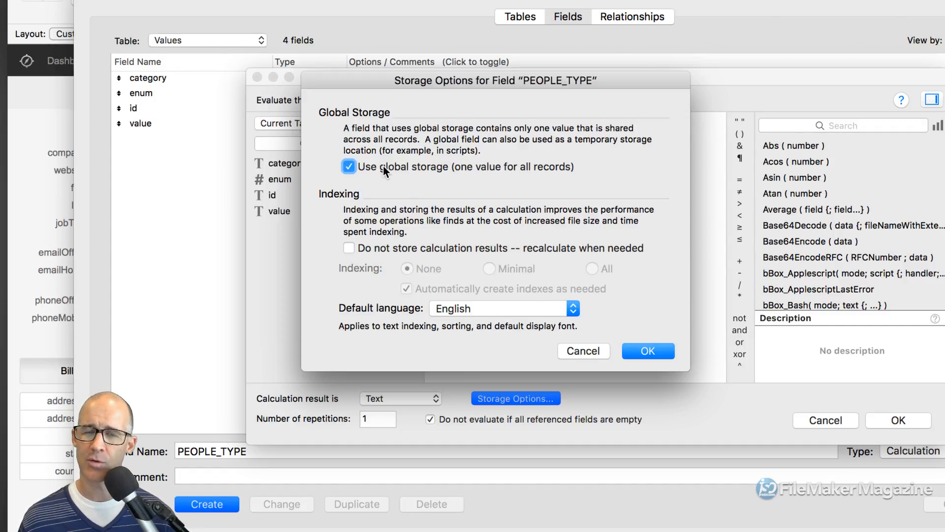
{"action": "left_click", "coordinate": [380, 248]}
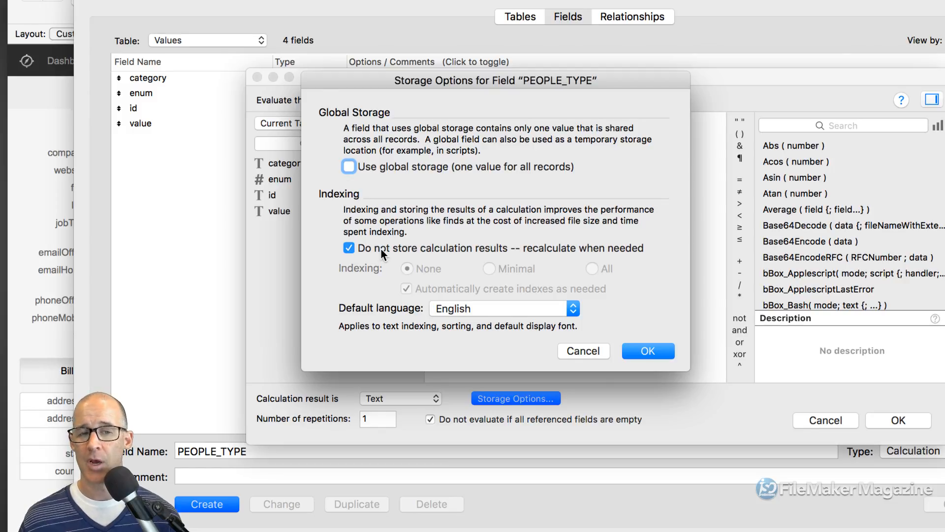
{"action": "left_click", "coordinate": [391, 167]}
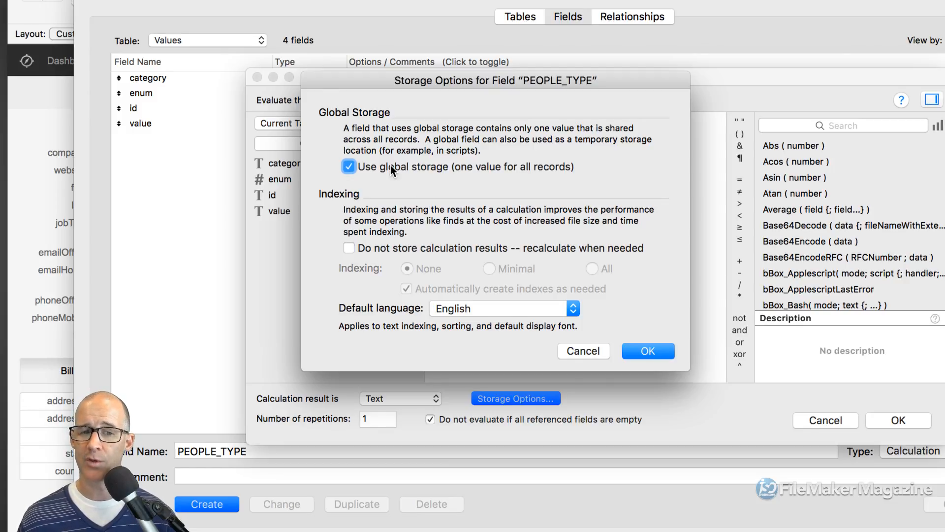
{"action": "left_click", "coordinate": [384, 250]}
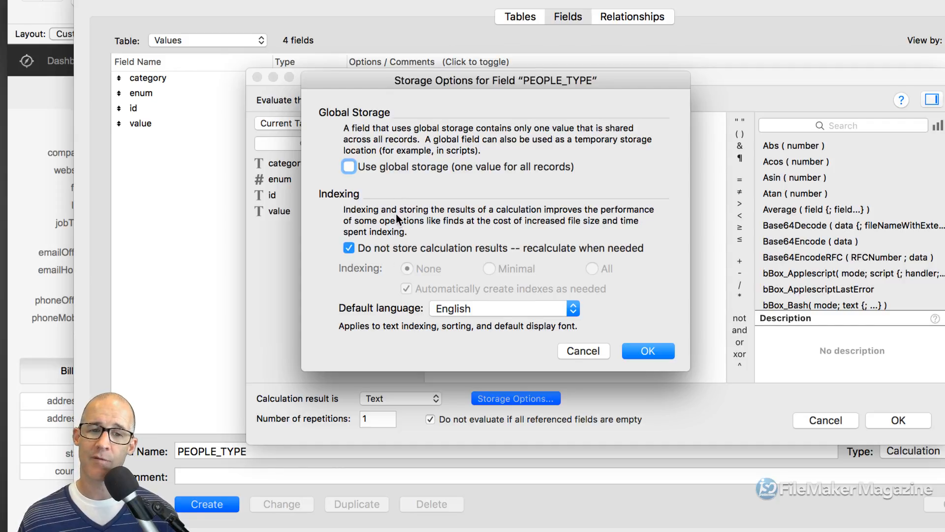
{"action": "left_click", "coordinate": [397, 169]}
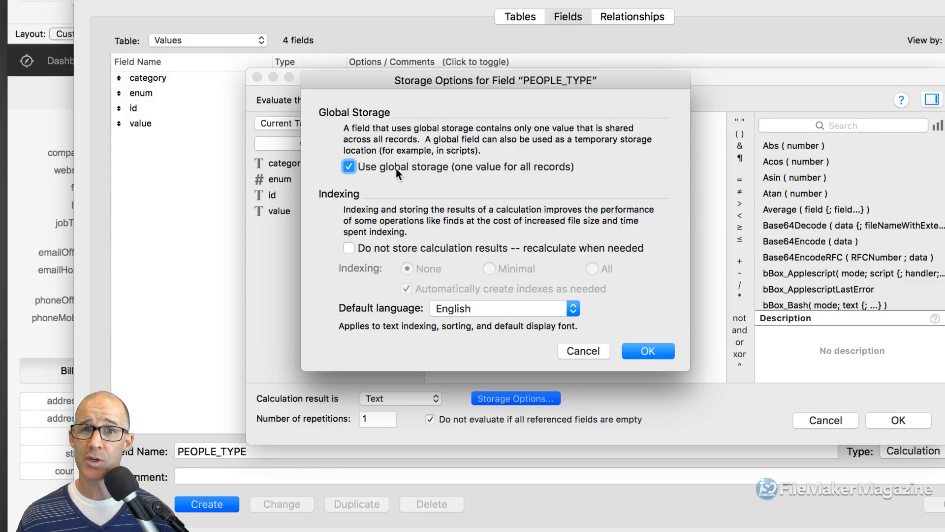
{"action": "left_click", "coordinate": [639, 348]}
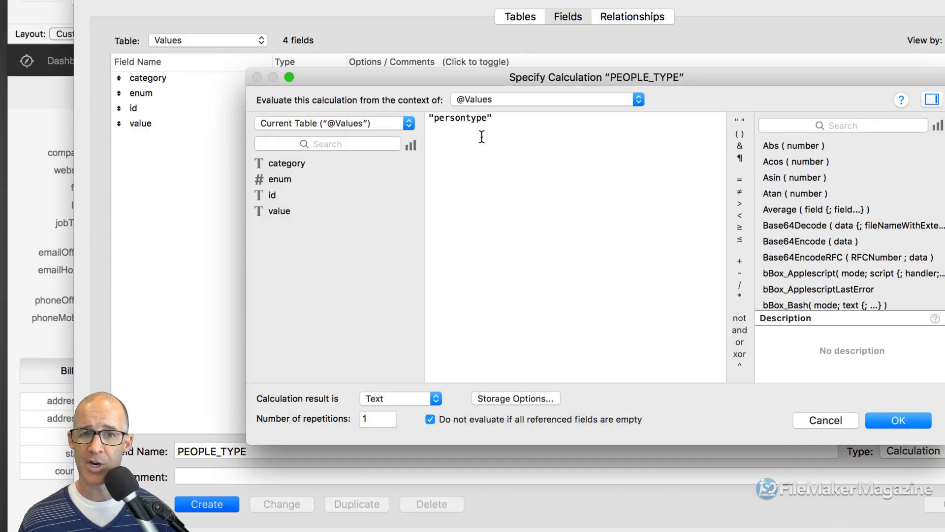
Save the calculation and the database changes, and enter the category field of the Customer record.
{"action": "left_click", "coordinate": [885, 420]}
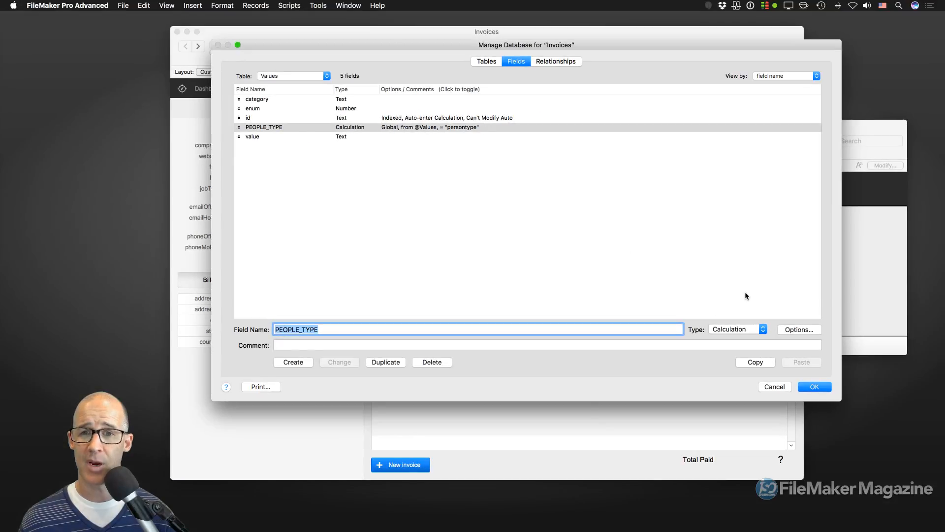
{"action": "left_click", "coordinate": [822, 390]}
{"action": "left_click", "coordinate": [590, 210]}
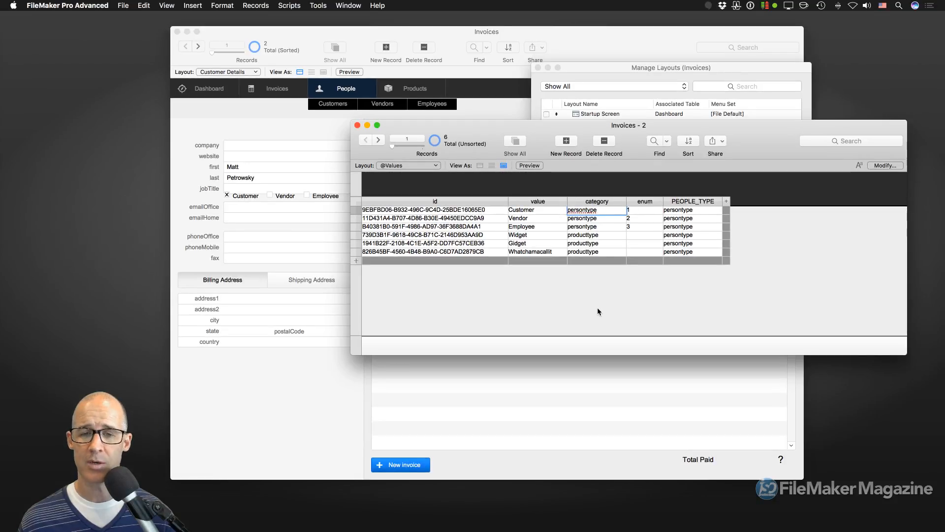
In the relationships graph, relate PEOPLE_TYPE in Values to category in Values Person Type.
{"action": "key", "text": "super+shift+d"}
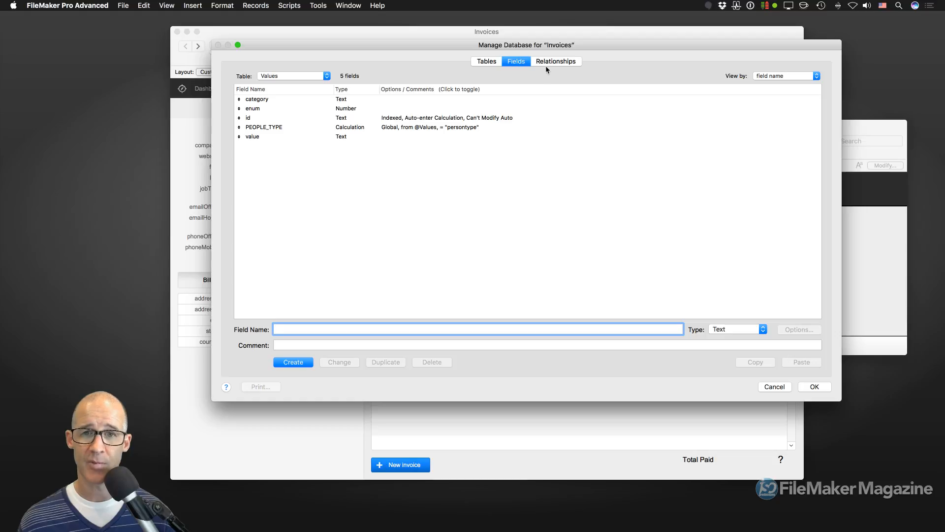
{"action": "left_click", "coordinate": [547, 66]}
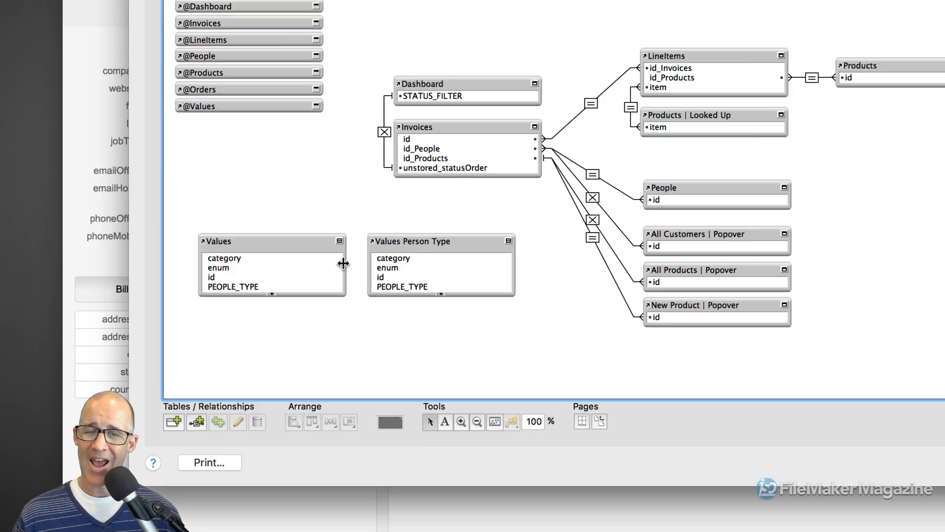
{"action": "left_click", "coordinate": [260, 287]}
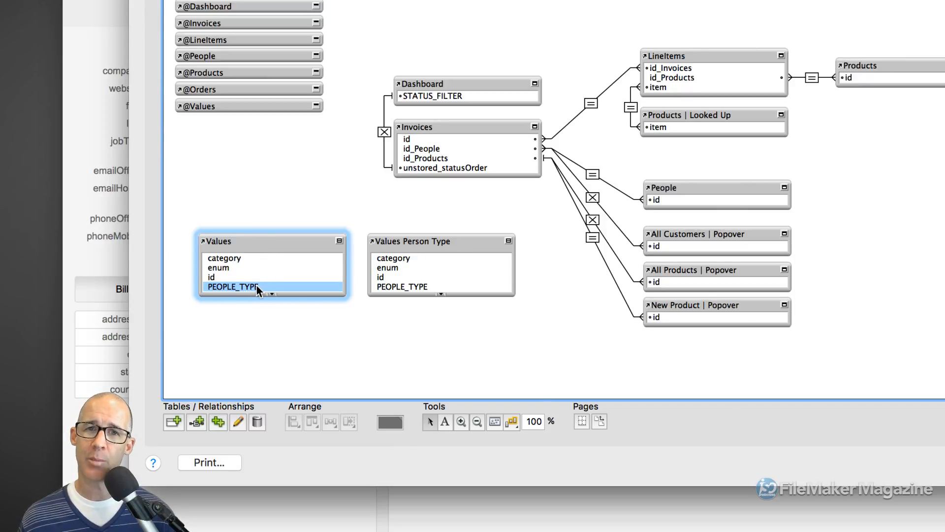
{"action": "left_click_drag", "start_coordinate": [271, 284], "coordinate": [449, 243]}
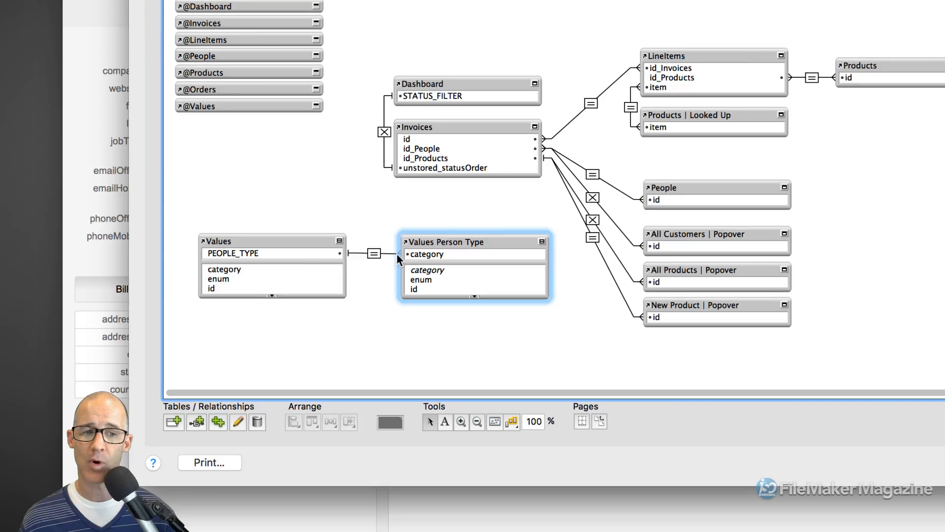
Move Values Person Type closer to Values, and place the pair of table occurrences farther below the Invoices group.
{"action": "left_click", "coordinate": [246, 243]}
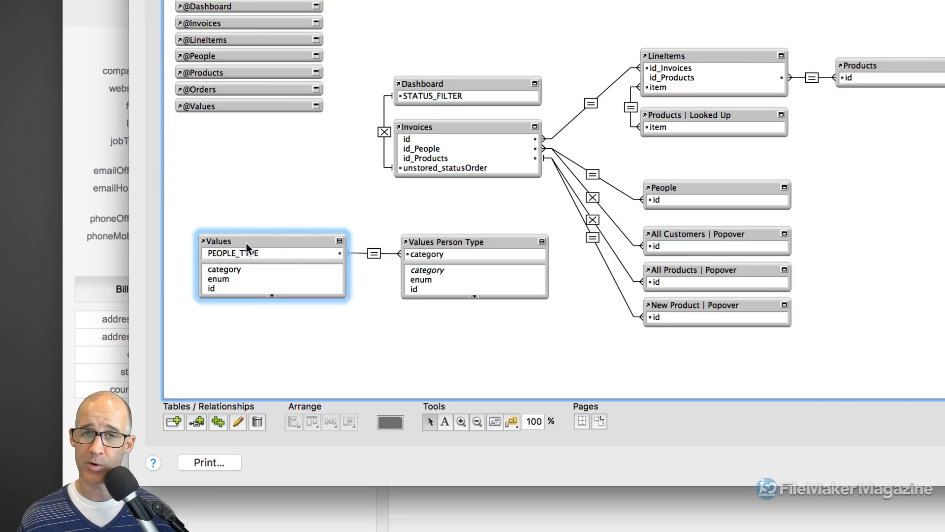
{"action": "left_click", "coordinate": [439, 242]}
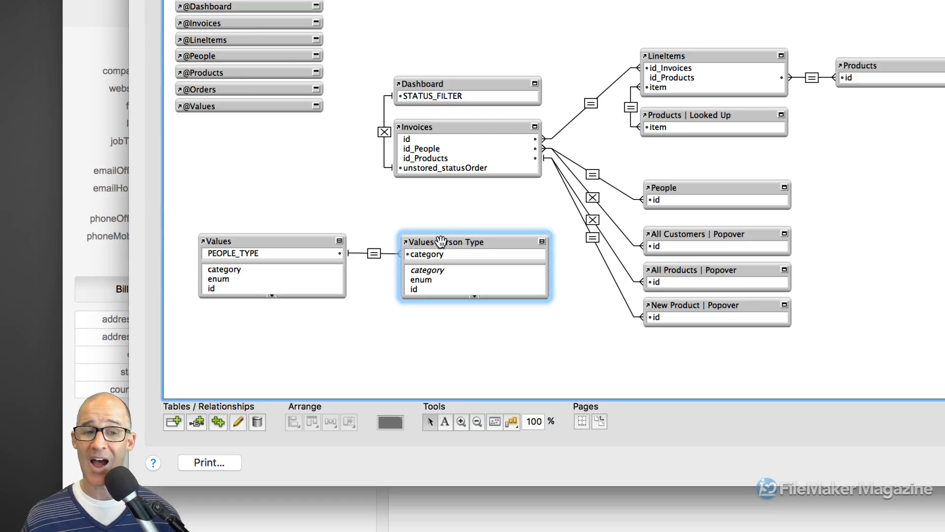
{"action": "left_click_drag", "start_coordinate": [439, 242], "coordinate": [425, 243]}
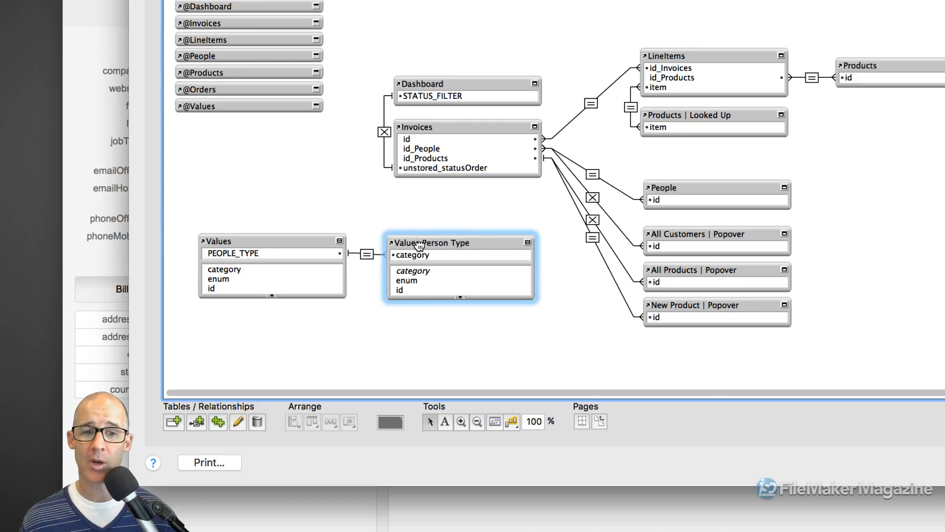
{"action": "left_click", "coordinate": [286, 253]}
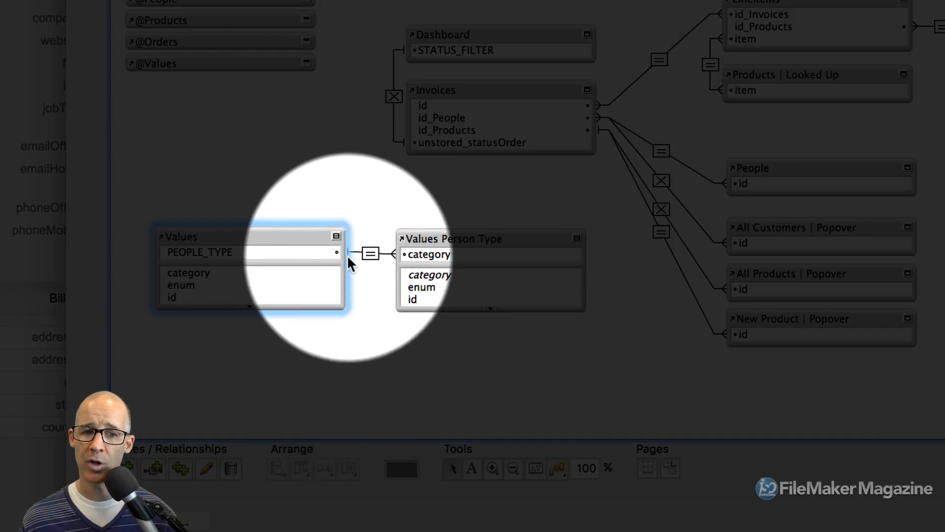
{"action": "left_click", "coordinate": [361, 261]}
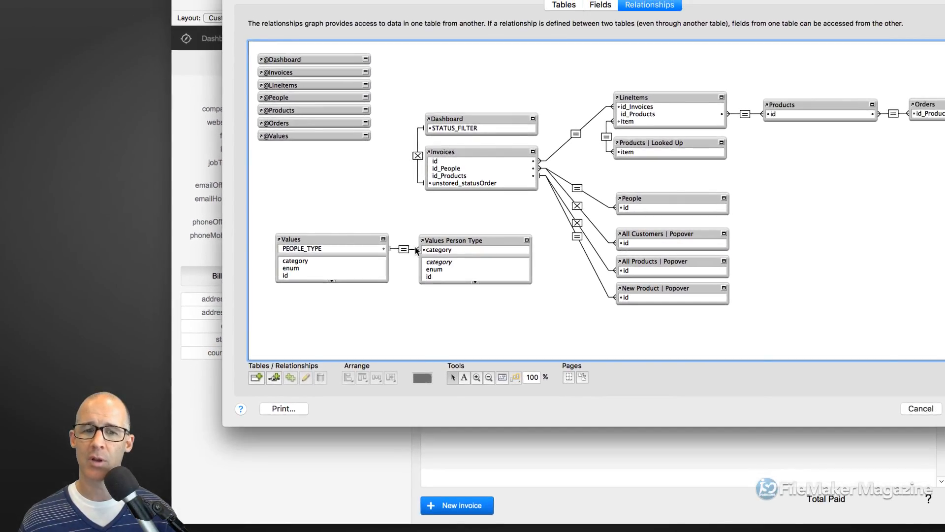
{"action": "left_click_drag", "start_coordinate": [344, 214], "coordinate": [448, 272]}
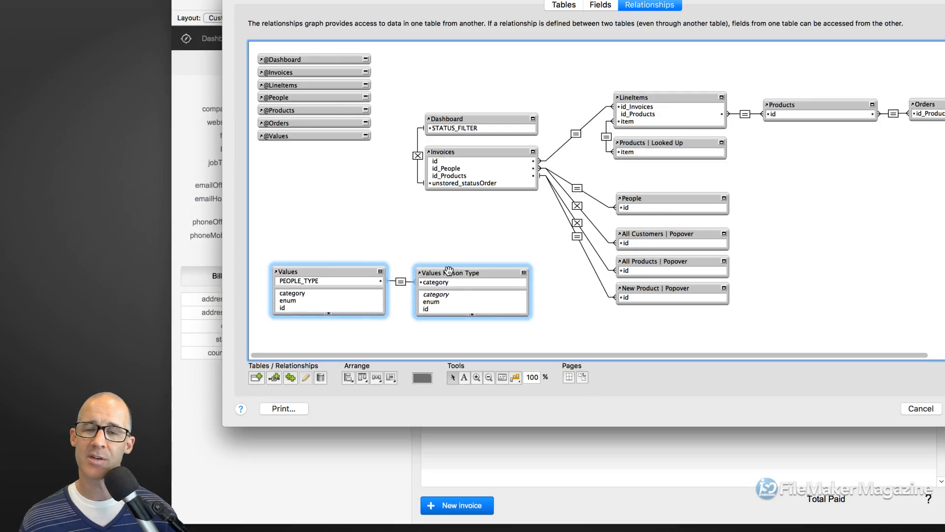
Examine the Invoices table group and the definition of the relationship between Invoices and LineItems, leaving its settings unchanged.
{"action": "left_click_drag", "start_coordinate": [460, 85], "coordinate": [922, 244]}
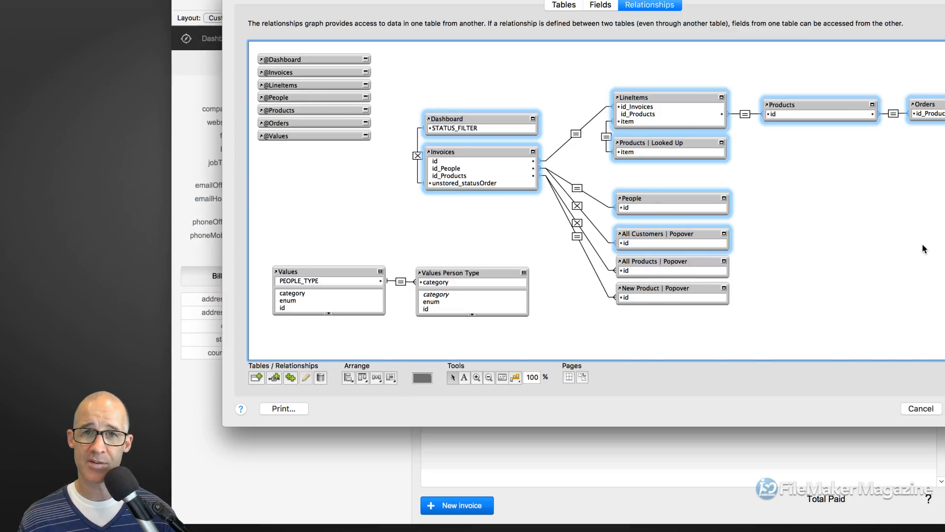
{"action": "left_click", "coordinate": [530, 82]}
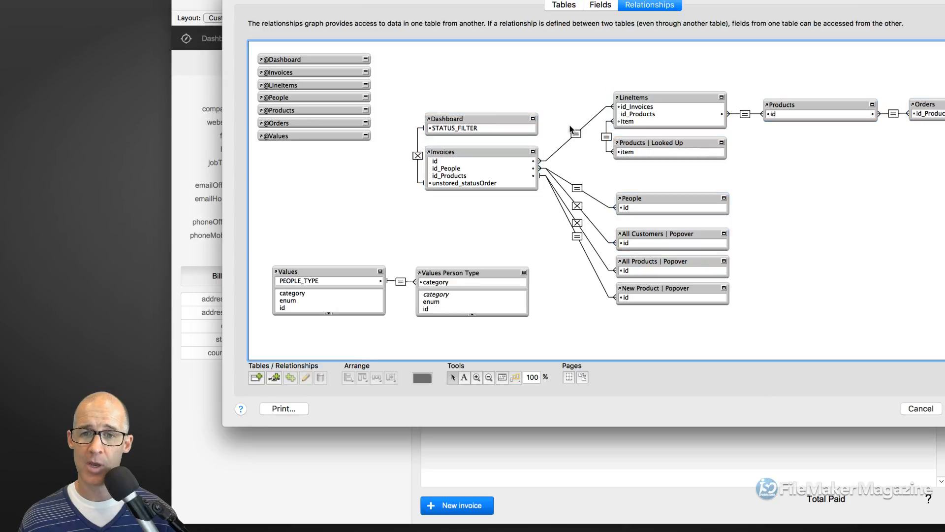
{"action": "double_click", "coordinate": [576, 133]}
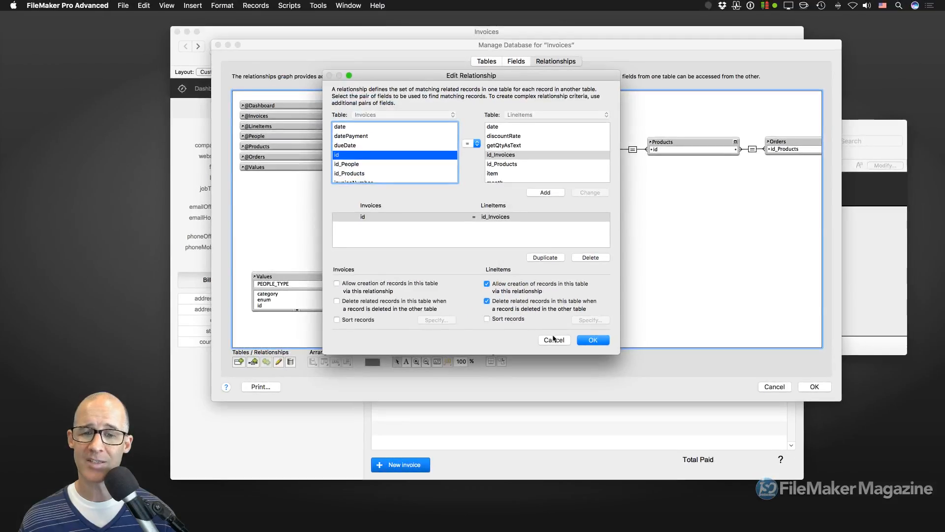
{"action": "left_click", "coordinate": [553, 340]}
Compare the Invoices table group with the separate group formed by Values and Values Person Type.
{"action": "left_click_drag", "start_coordinate": [516, 122], "coordinate": [574, 246]}
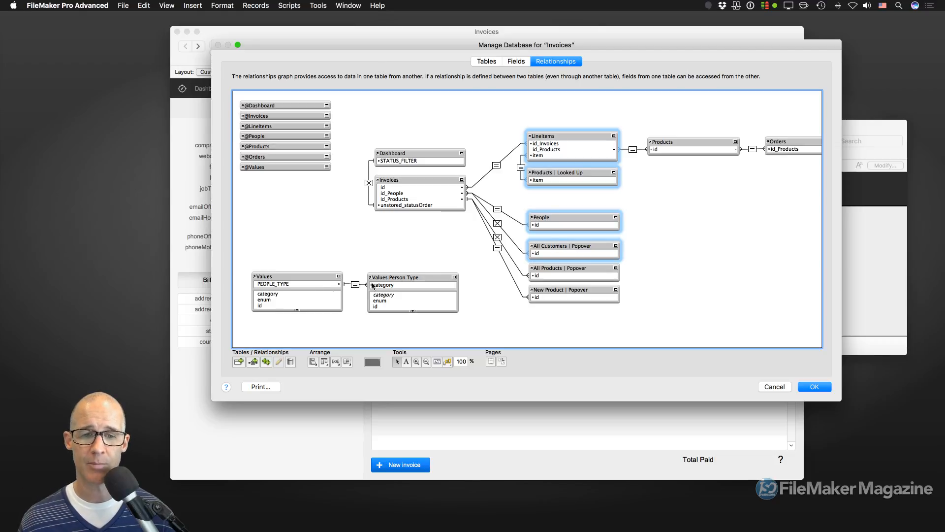
{"action": "left_click_drag", "start_coordinate": [310, 250], "coordinate": [398, 300]}
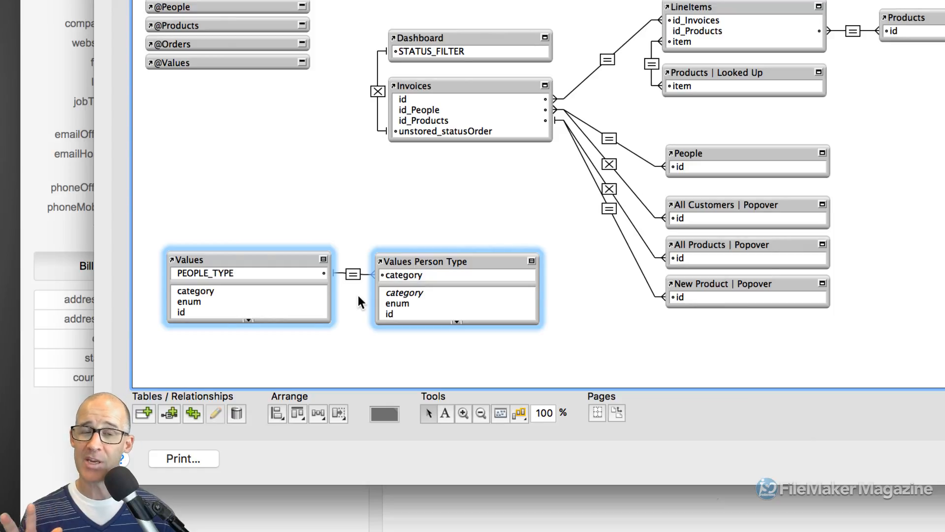
{"action": "left_click_drag", "start_coordinate": [500, 26], "coordinate": [813, 241]}
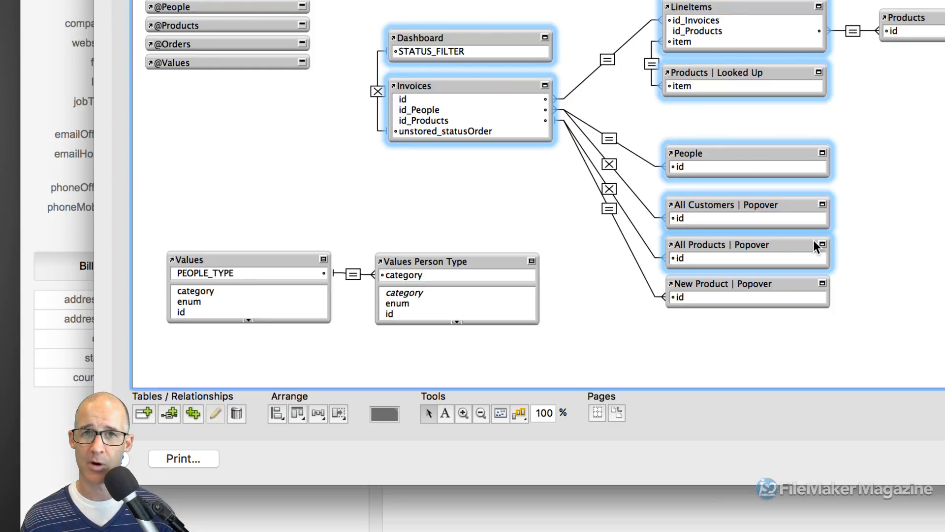
{"action": "left_click_drag", "start_coordinate": [266, 211], "coordinate": [445, 317]}
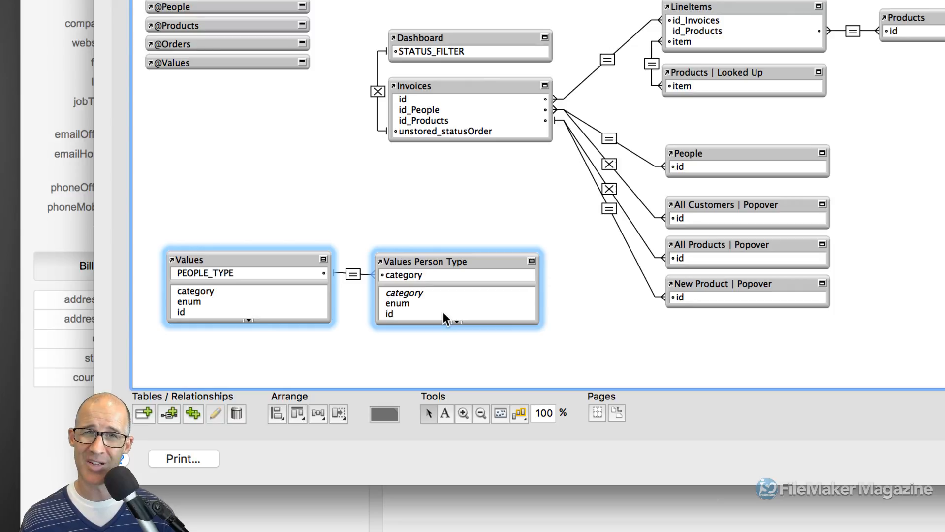
Shift Values Person Type slightly away from Values in the relationships graph and save the database changes.
{"action": "left_click", "coordinate": [274, 254]}
{"action": "left_click", "coordinate": [255, 222]}
{"action": "left_click", "coordinate": [258, 260]}
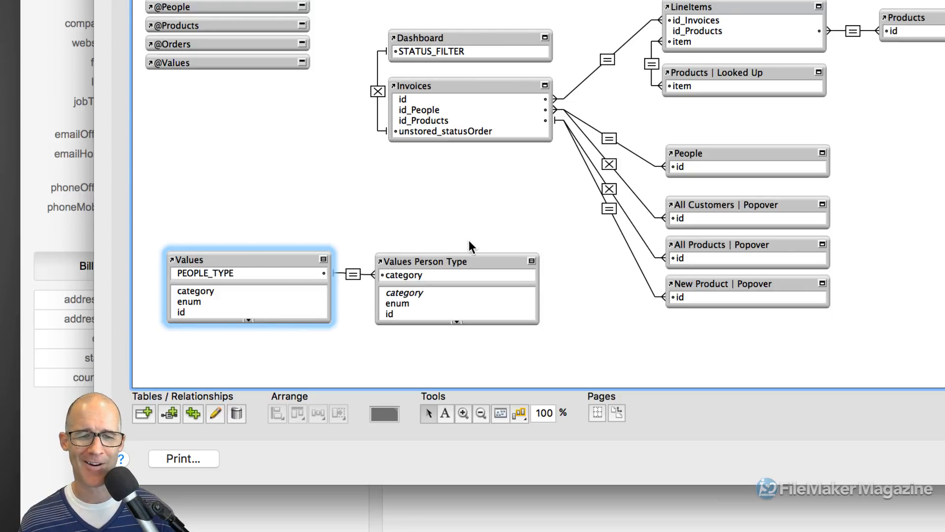
{"action": "left_click_drag", "start_coordinate": [418, 261], "coordinate": [434, 270]}
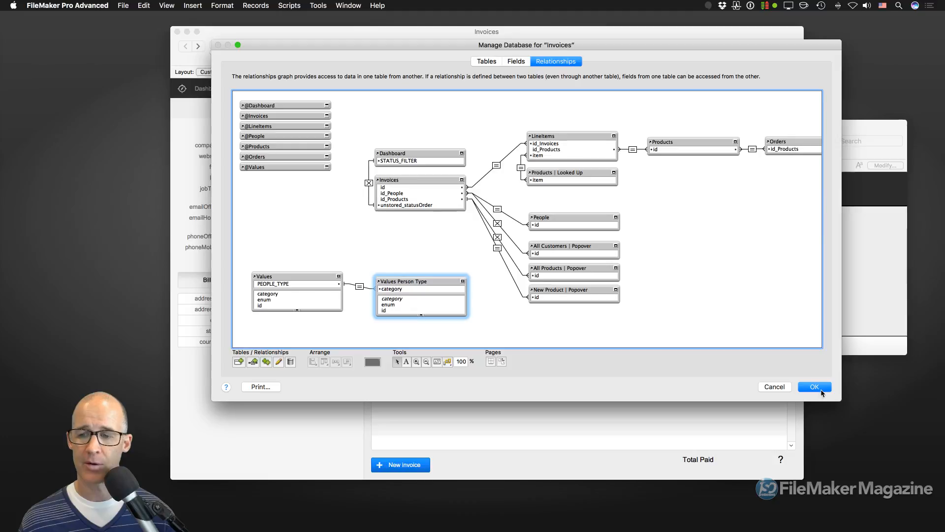
{"action": "left_click", "coordinate": [814, 388]}
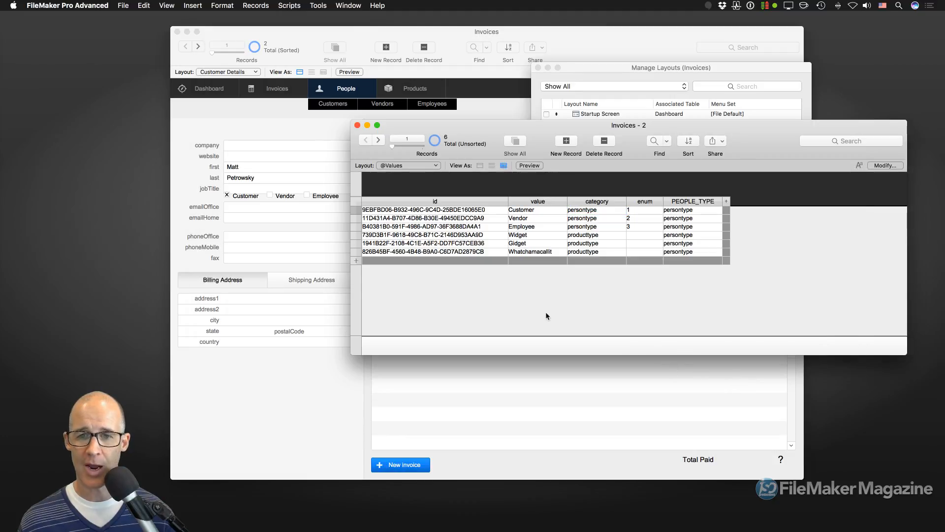
{"action": "key", "text": "super+space"}
{"action": "type", "text": "h"}
{"action": "key", "text": "Return"}
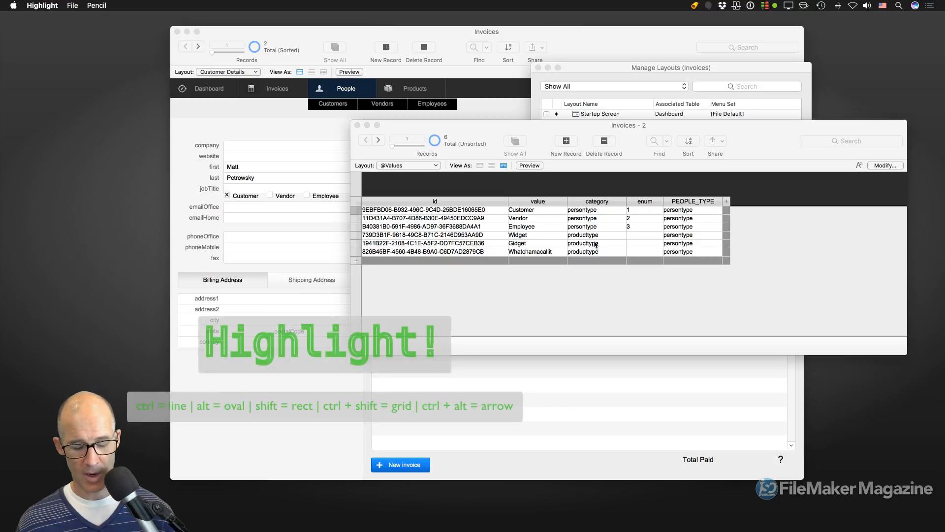
{"action": "left_click_drag", "start_coordinate": [593, 268], "coordinate": [625, 277]}
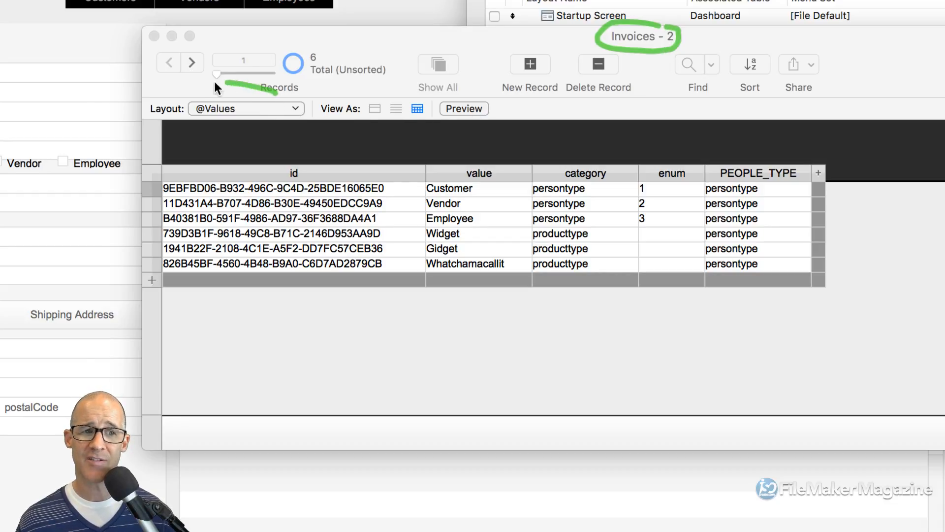
{"action": "mouse_move", "coordinate": [194, 123]}
{"action": "left_mouse_down"}
{"action": "mouse_move", "coordinate": [311, 106]}
{"action": "mouse_move", "coordinate": [264, 88]}
{"action": "left_mouse_up"}
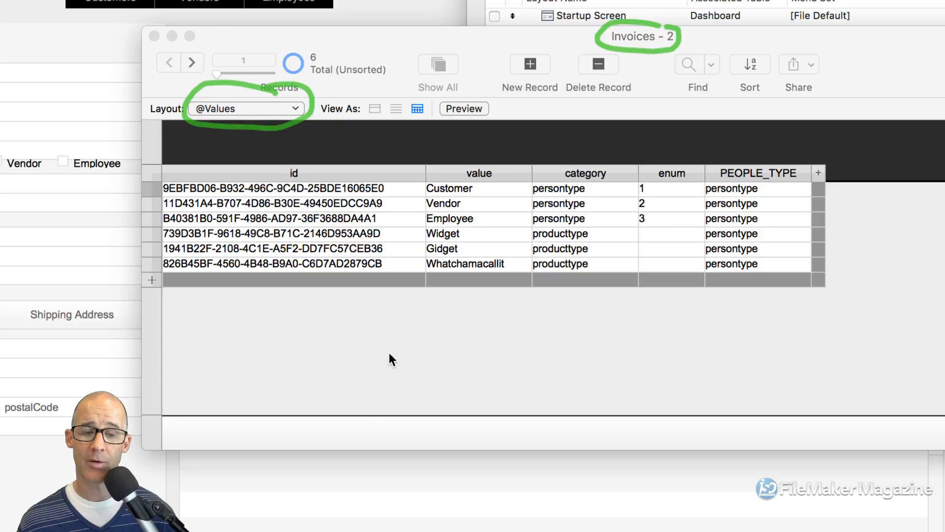
Sketch a value list field below the records and draw an arrow from it to the category column heading.
{"action": "left_click_drag", "start_coordinate": [385, 359], "coordinate": [533, 359]}
{"action": "left_click_drag", "start_coordinate": [530, 323], "coordinate": [386, 329]}
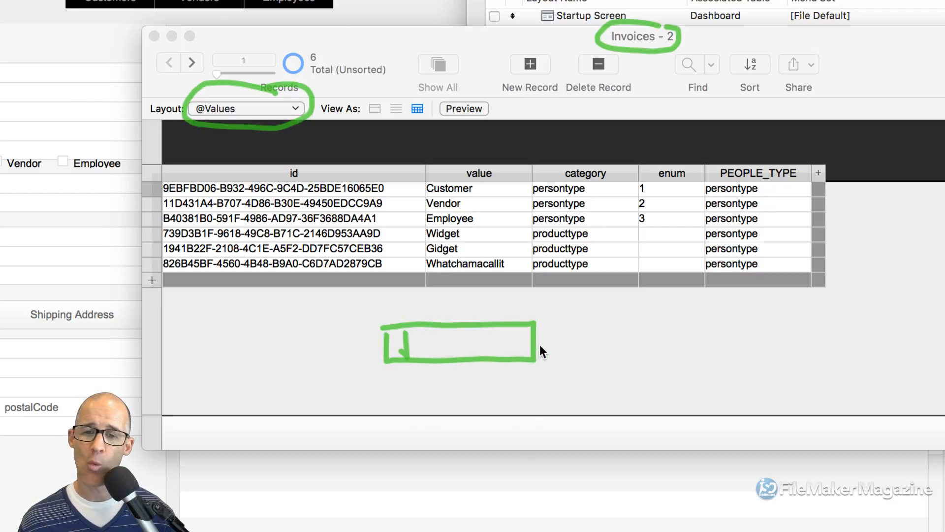
{"action": "mouse_move", "coordinate": [545, 345]}
{"action": "left_mouse_down"}
{"action": "mouse_move", "coordinate": [695, 342]}
{"action": "mouse_move", "coordinate": [717, 174]}
{"action": "mouse_move", "coordinate": [605, 135]}
{"action": "left_mouse_up"}
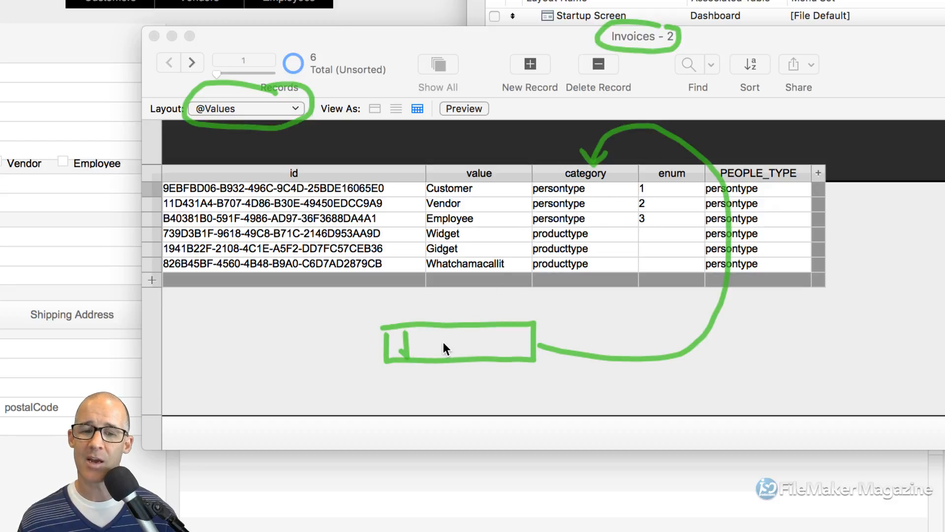
Outline the persontype categories with their enum numbers and the Customer, Vendor and Employee values, and clear all annotations.
{"action": "left_click_drag", "start_coordinate": [518, 221], "coordinate": [644, 227]}
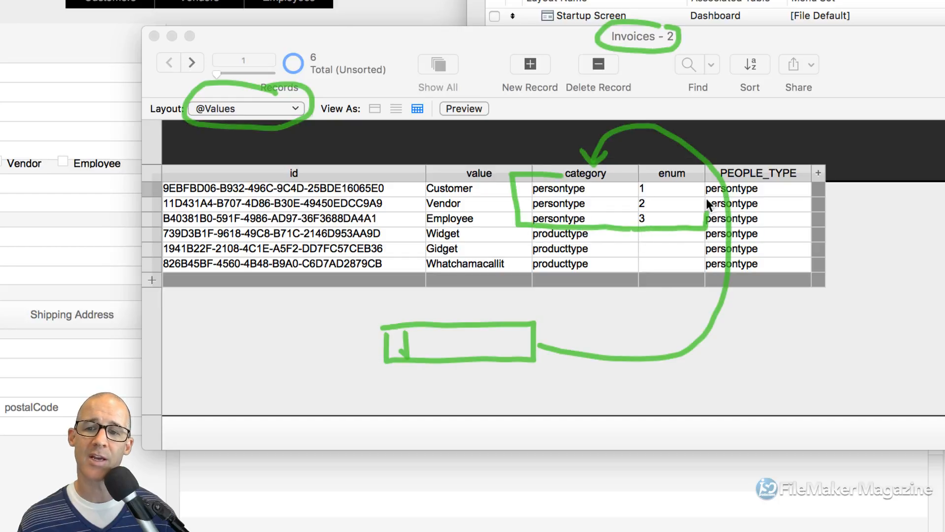
{"action": "left_click_drag", "start_coordinate": [679, 174], "coordinate": [559, 173]}
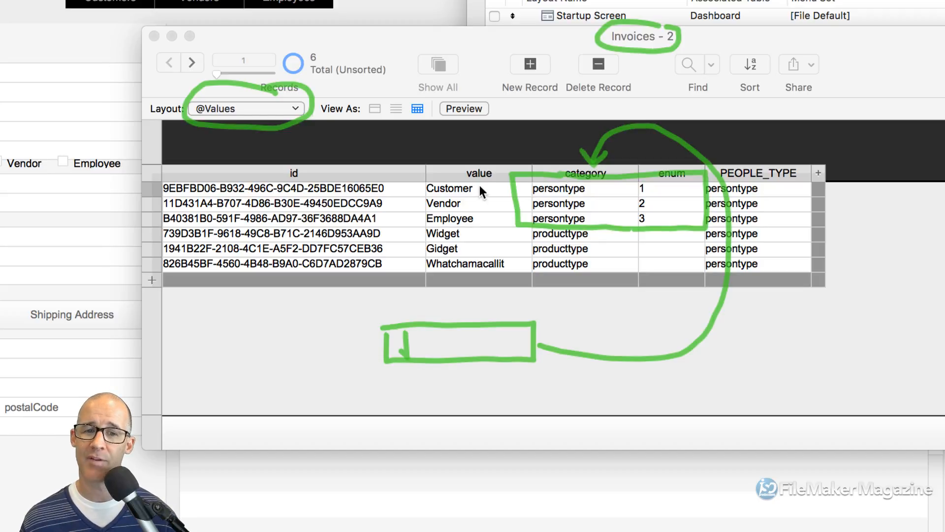
{"action": "left_click_drag", "start_coordinate": [419, 230], "coordinate": [539, 228]}
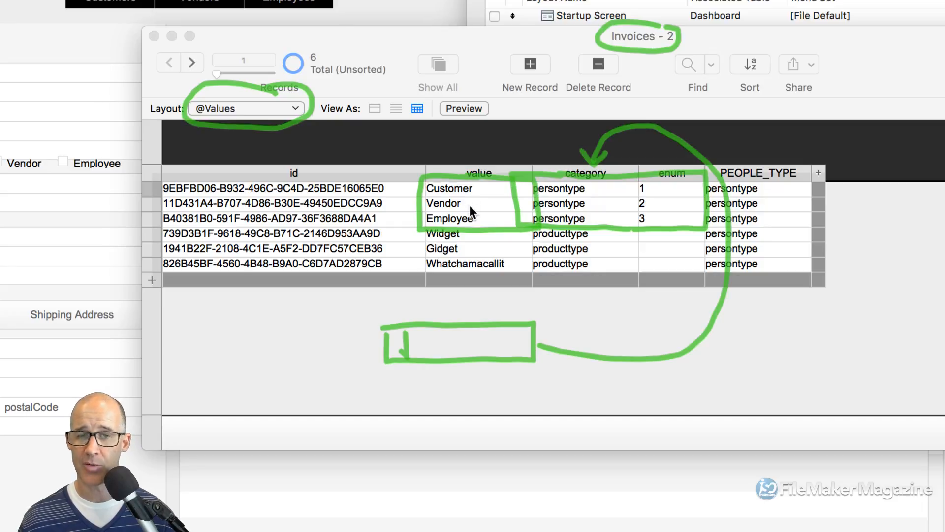
{"action": "key", "text": "Escape"}
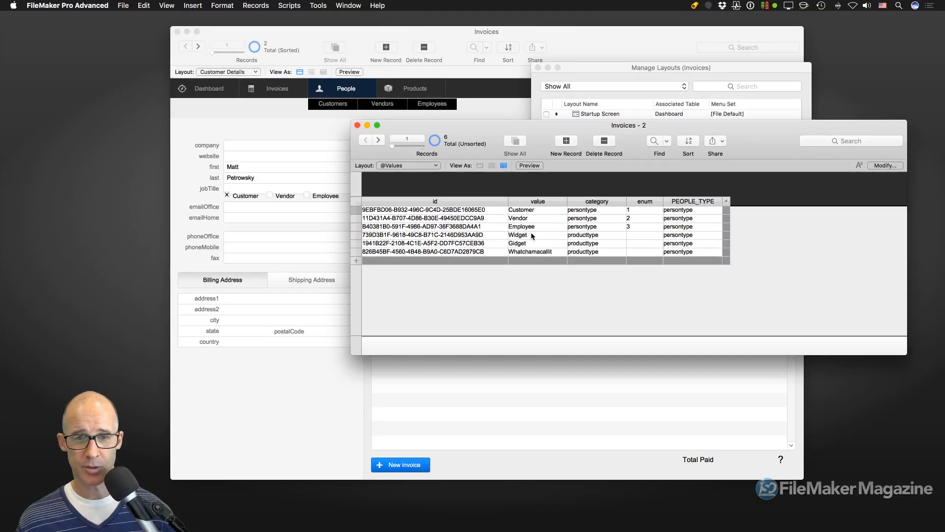
Reopen the relationships graph, move Values Person Type slightly closer to Values, and save the database changes.
{"action": "key", "text": "super+shift+d"}
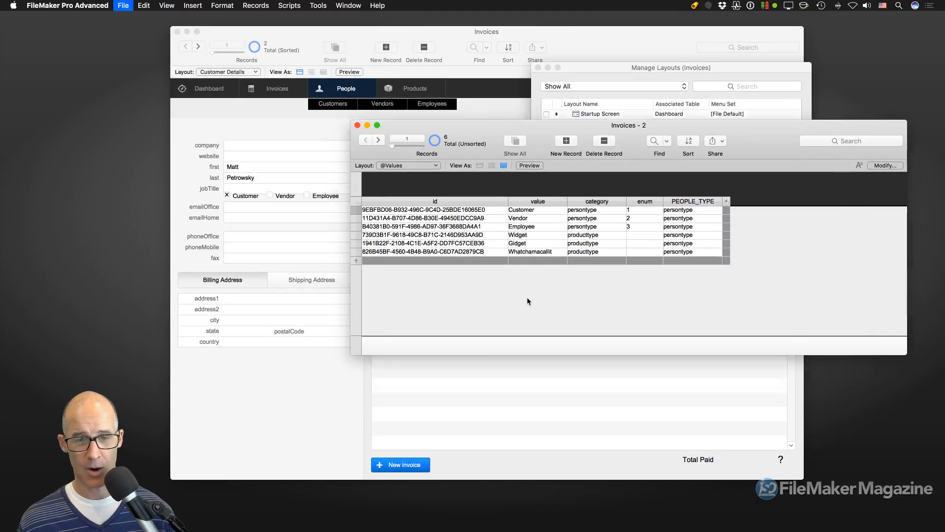
{"action": "left_click", "coordinate": [397, 281]}
{"action": "left_click_drag", "start_coordinate": [396, 281], "coordinate": [388, 284]}
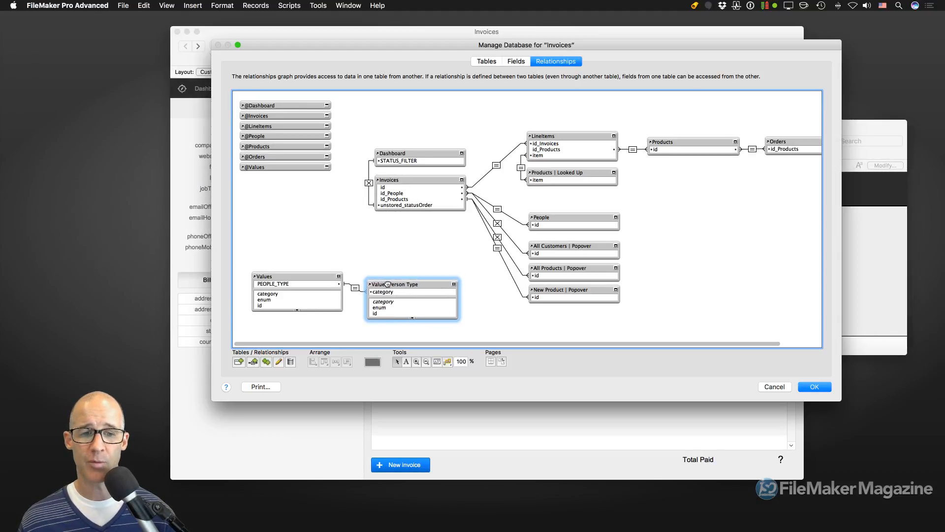
{"action": "left_click", "coordinate": [821, 388]}
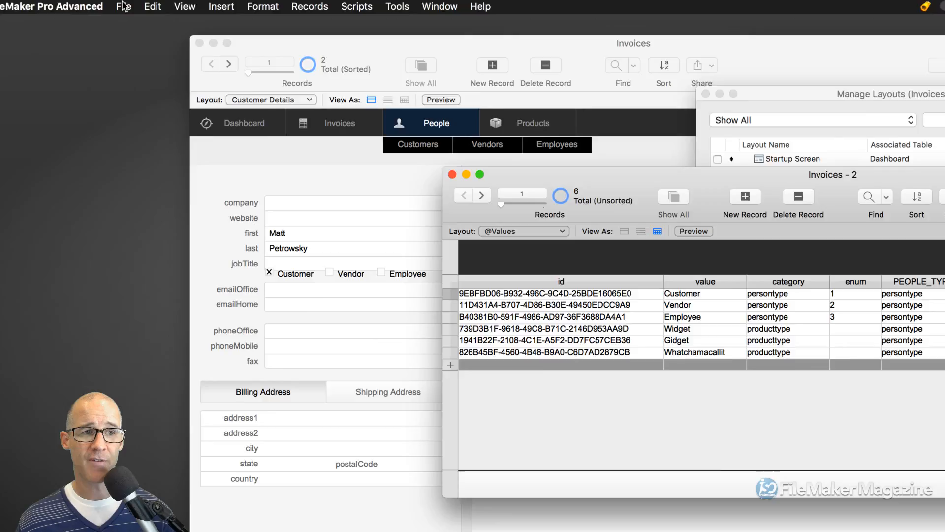
Open the Person Type value list of the Invoices file for editing.
{"action": "left_click", "coordinate": [127, 7]}
{"action": "mouse_move", "coordinate": [170, 168]}
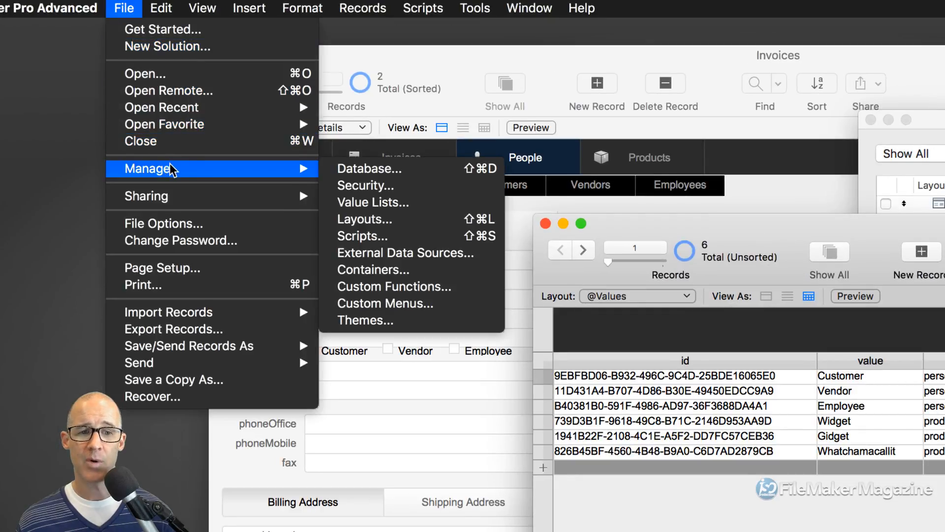
{"action": "left_click", "coordinate": [413, 206]}
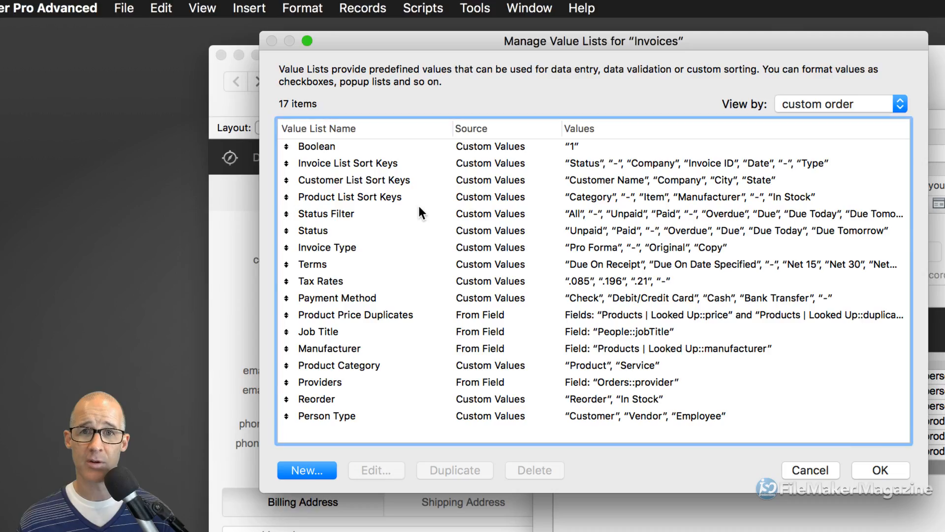
{"action": "left_click_drag", "start_coordinate": [615, 46], "coordinate": [565, 40]}
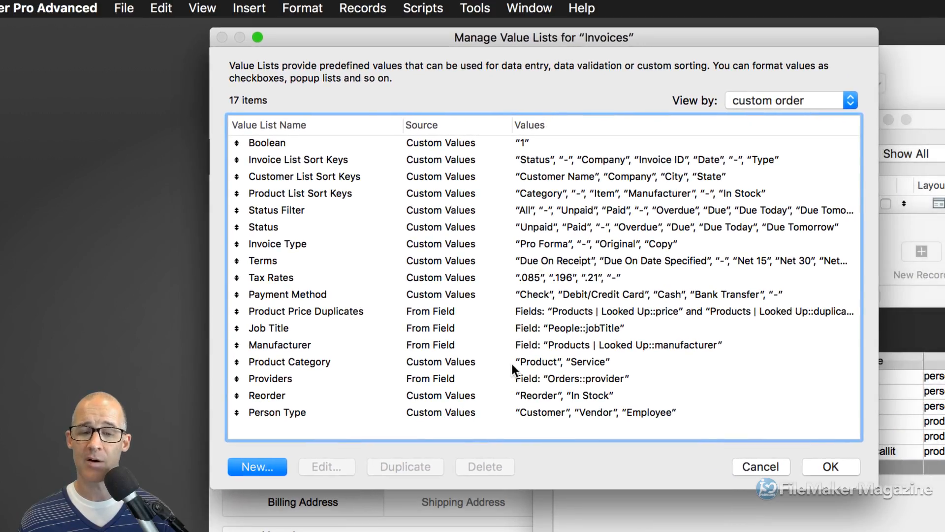
{"action": "left_click", "coordinate": [476, 412]}
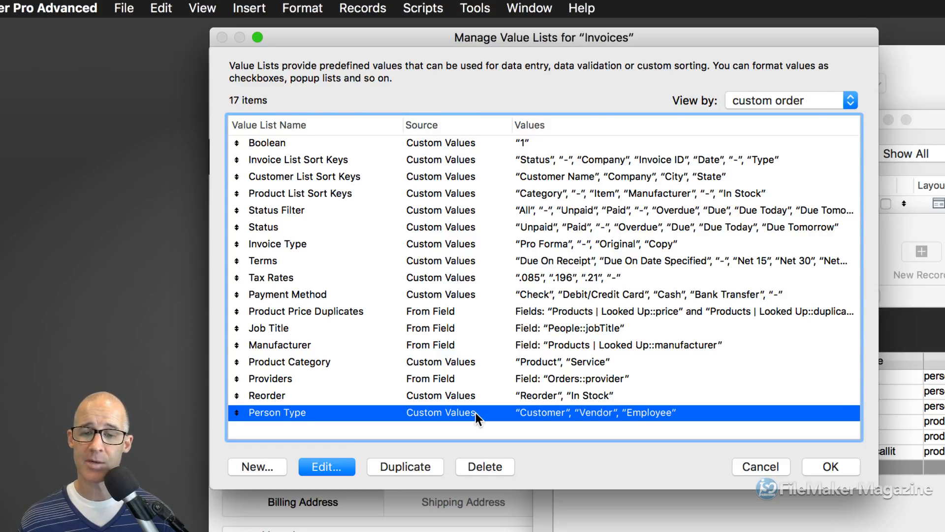
{"action": "double_click", "coordinate": [475, 412]}
{"action": "left_click_drag", "start_coordinate": [592, 138], "coordinate": [514, 62]}
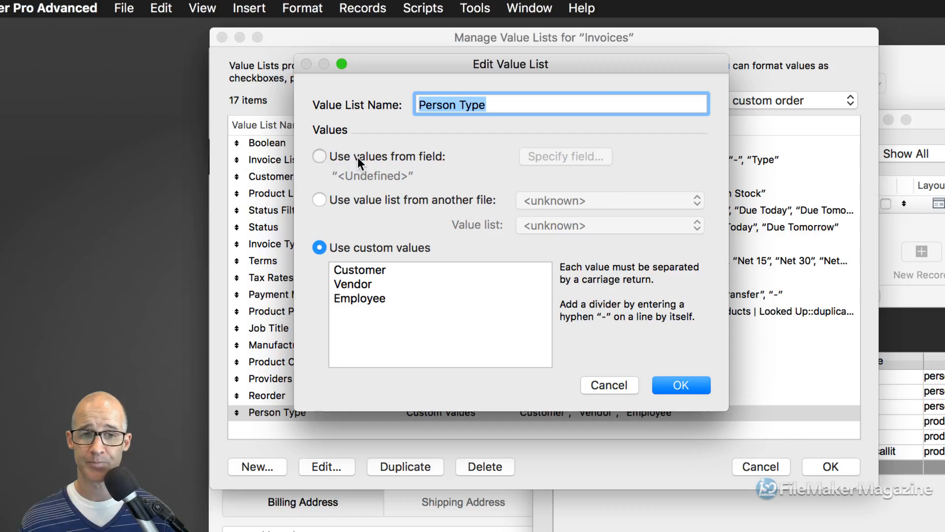
Switch Person Type to values from a field, with enum from the Values Person Type table occurrence as the first field.
{"action": "left_click", "coordinate": [357, 156]}
{"action": "left_click_drag", "start_coordinate": [657, 154], "coordinate": [506, 34]}
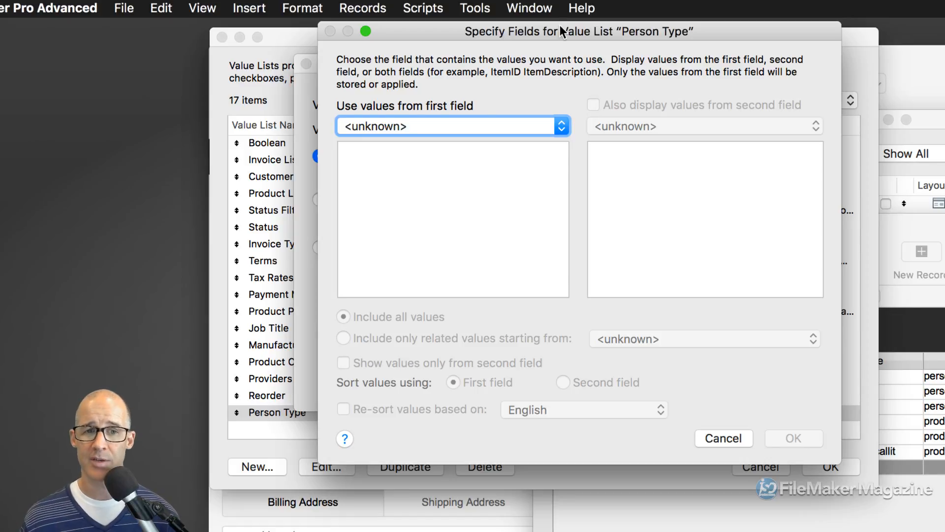
{"action": "left_click", "coordinate": [429, 128]}
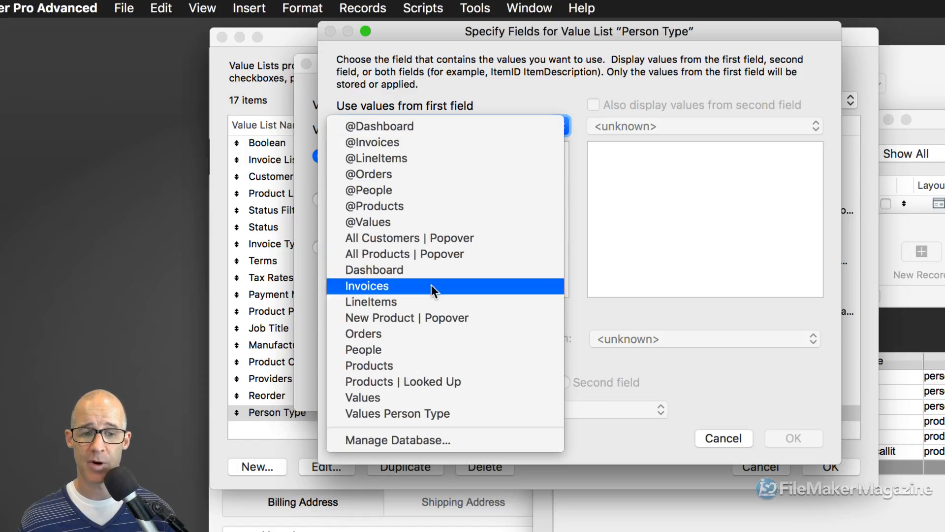
{"action": "left_click", "coordinate": [436, 396]}
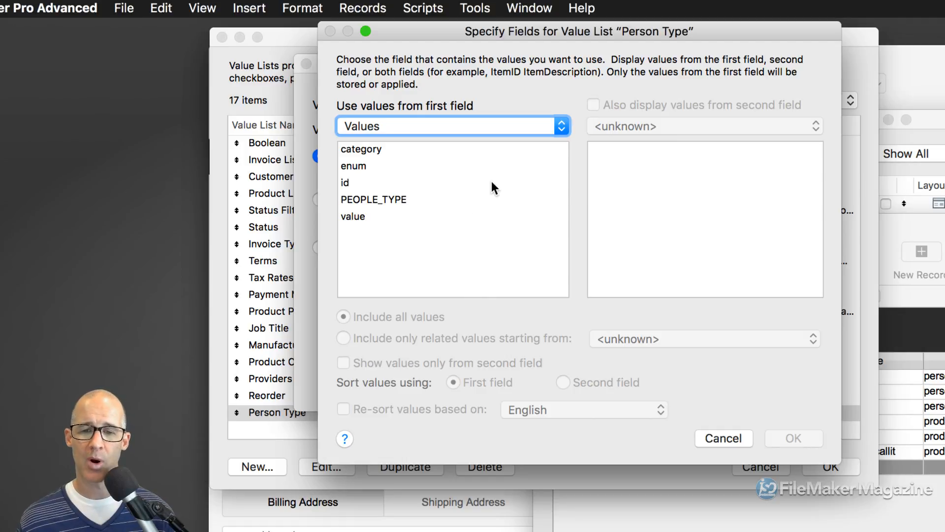
{"action": "left_click", "coordinate": [490, 128]}
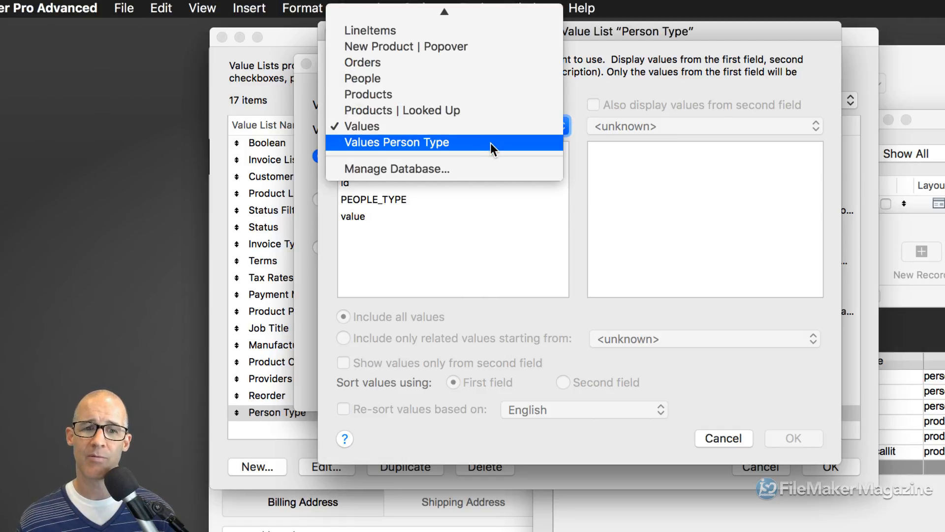
{"action": "left_click", "coordinate": [491, 143]}
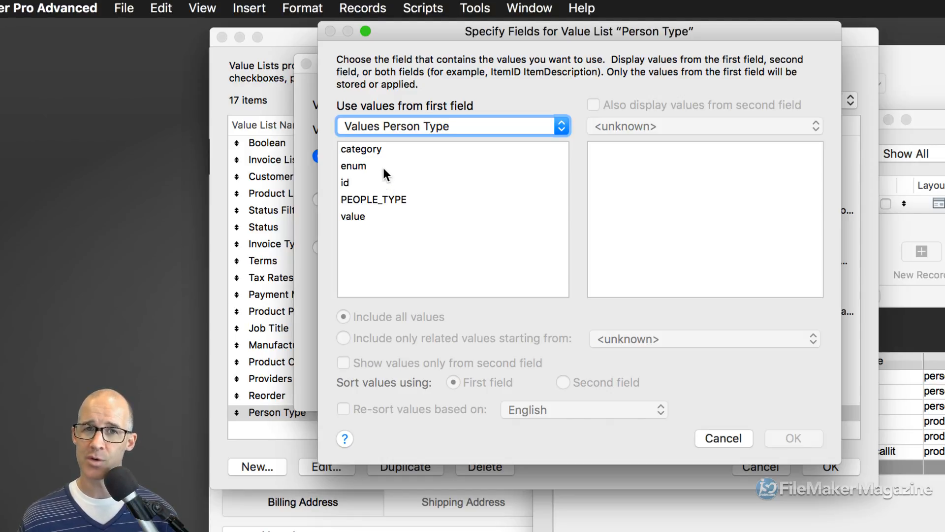
{"action": "left_click", "coordinate": [357, 217]}
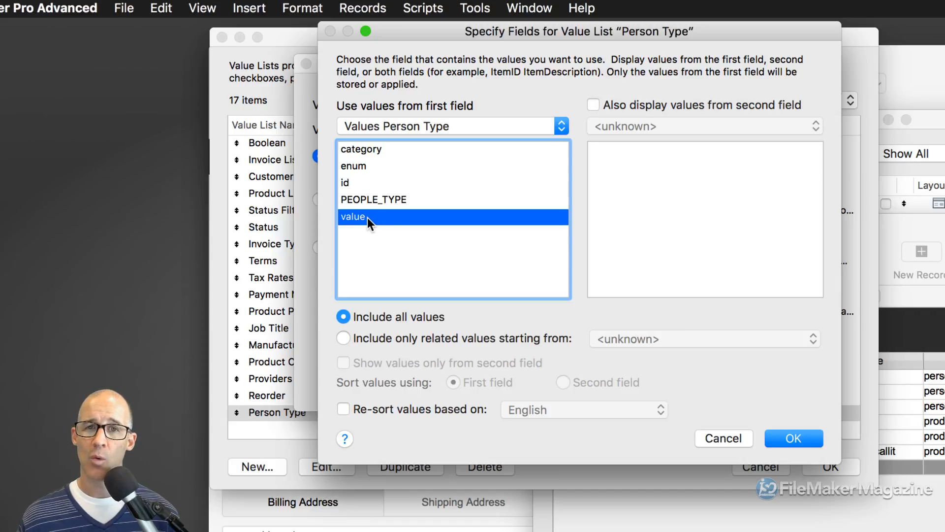
{"action": "left_click", "coordinate": [364, 166]}
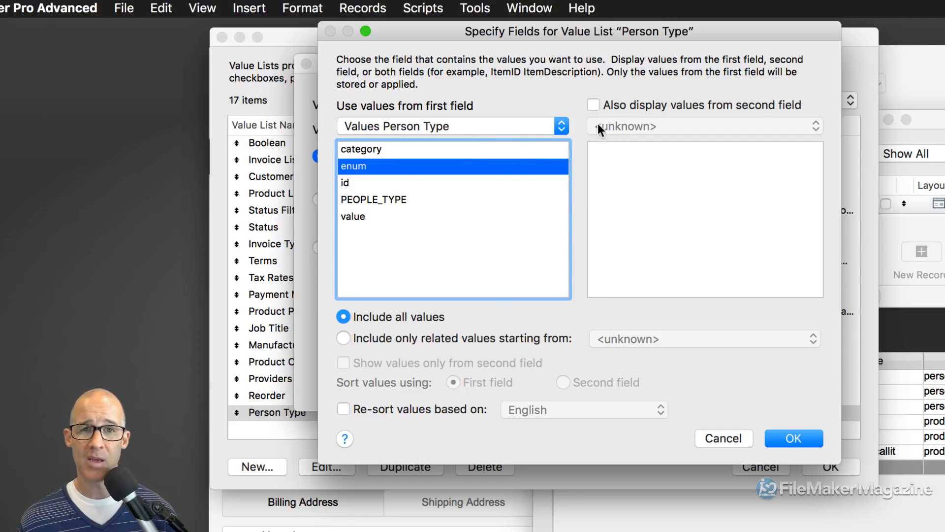
Add the value field from Values Person Type as the second field and show values only from that field.
{"action": "left_click", "coordinate": [611, 105]}
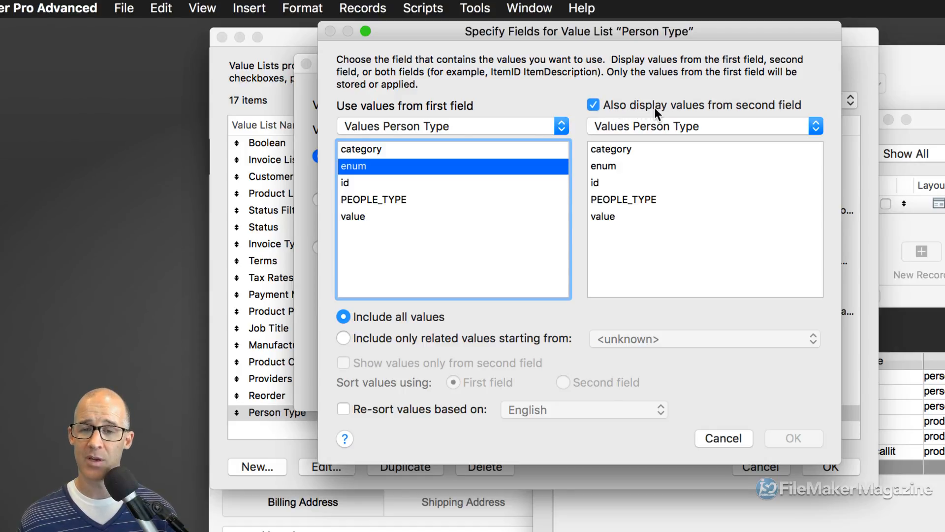
{"action": "left_click", "coordinate": [618, 215]}
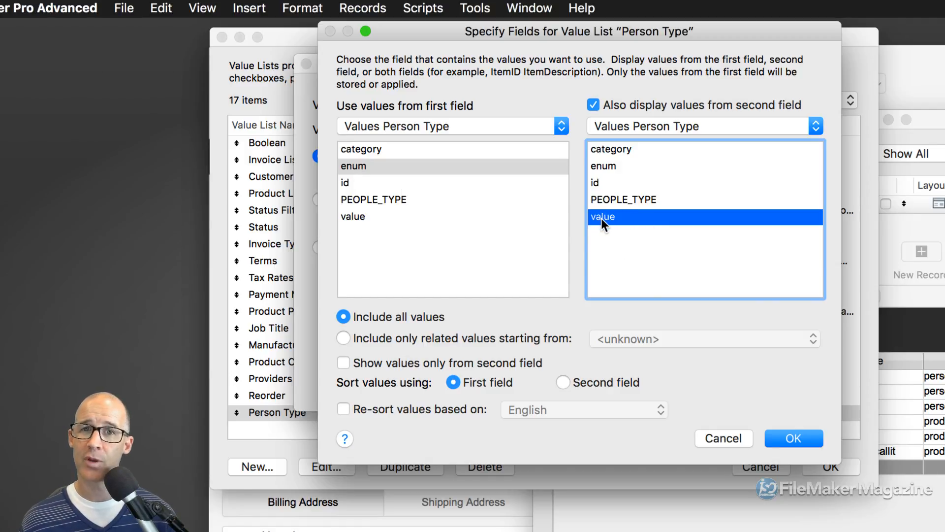
{"action": "left_click", "coordinate": [344, 363]}
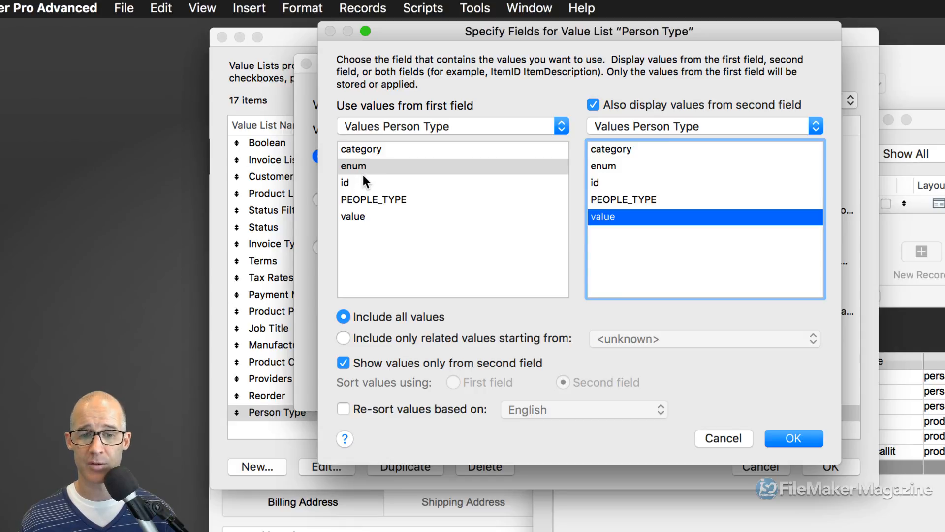
Include only related values starting from the Values table occurrence, and save the Person Type value list.
{"action": "left_click", "coordinate": [343, 337]}
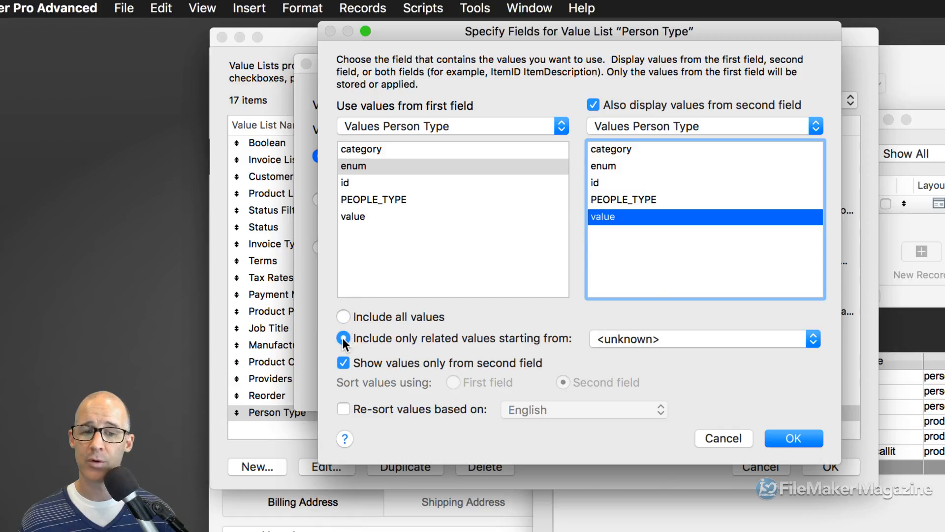
{"action": "left_click", "coordinate": [619, 341]}
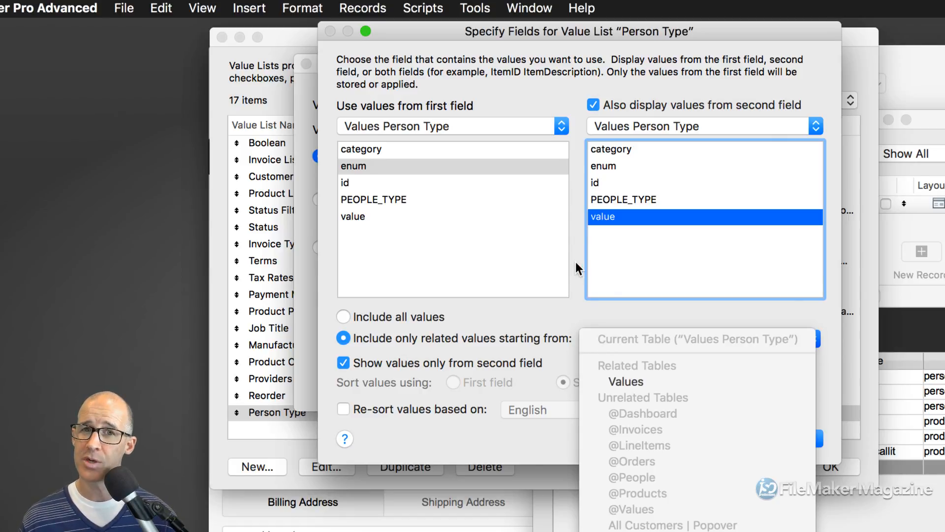
{"action": "left_click", "coordinate": [636, 382]}
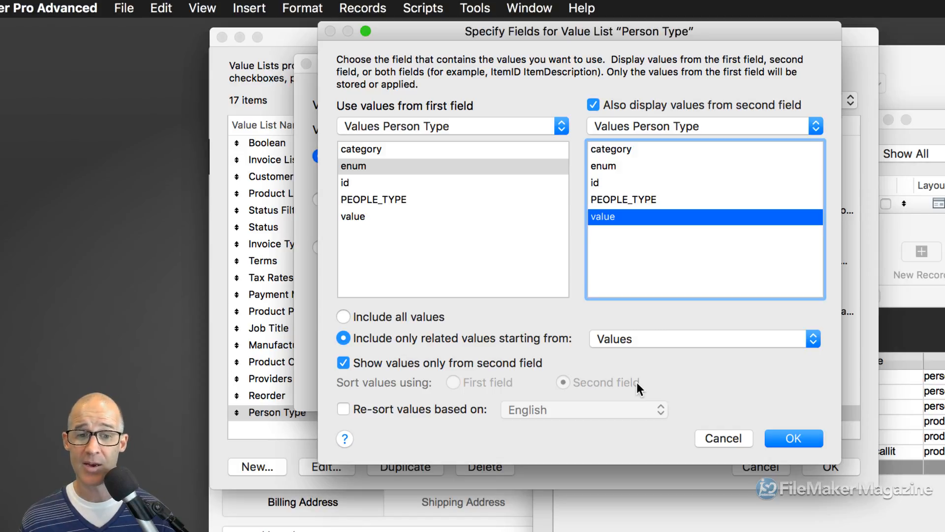
{"action": "left_click", "coordinate": [790, 439]}
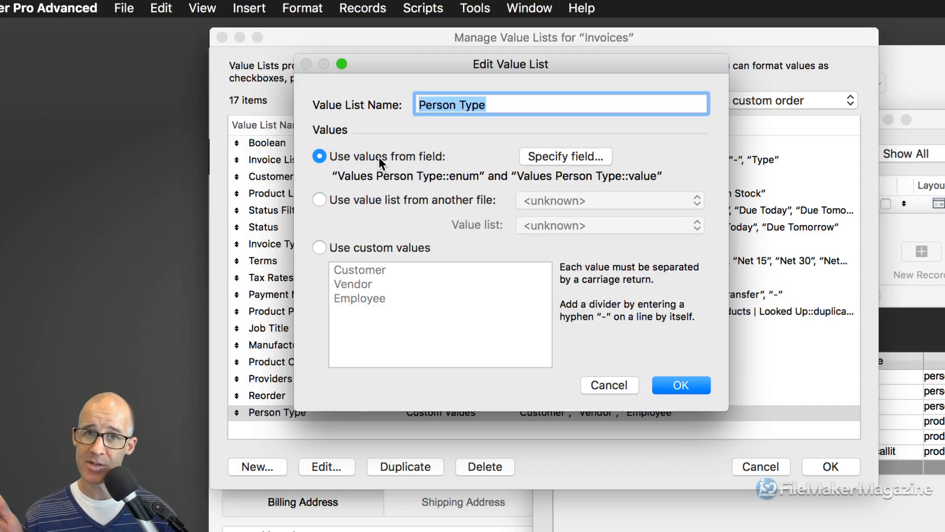
{"action": "left_click", "coordinate": [689, 385]}
{"action": "left_click", "coordinate": [835, 468]}
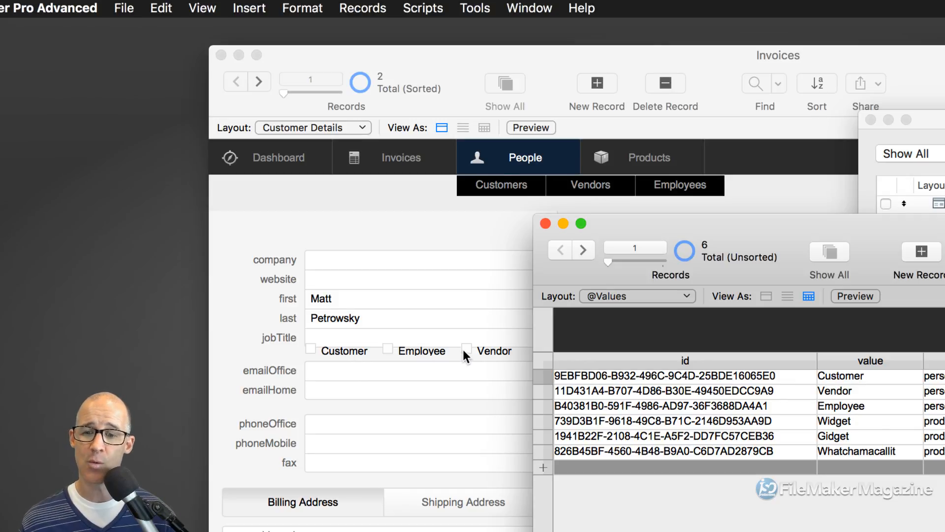
{"action": "left_click_drag", "start_coordinate": [759, 221], "coordinate": [409, 119]}
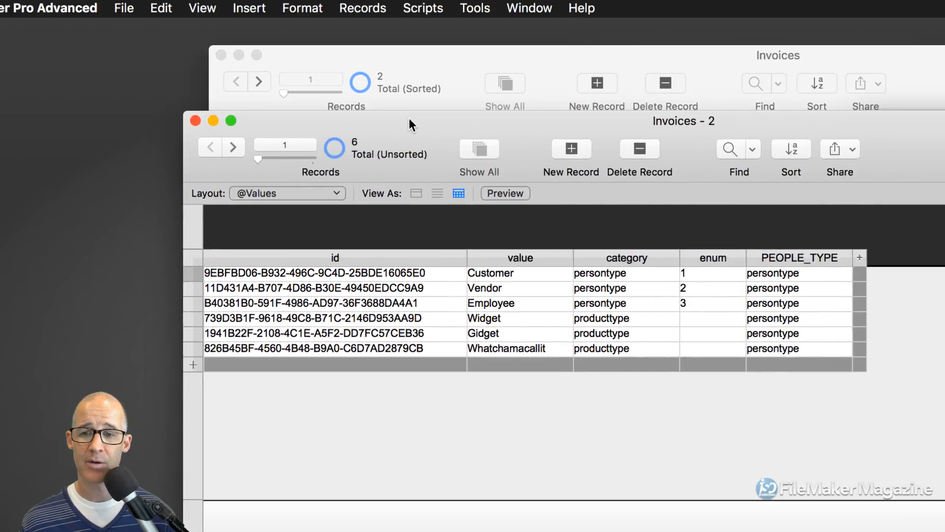
{"action": "left_click_drag", "start_coordinate": [532, 123], "coordinate": [737, 99]}
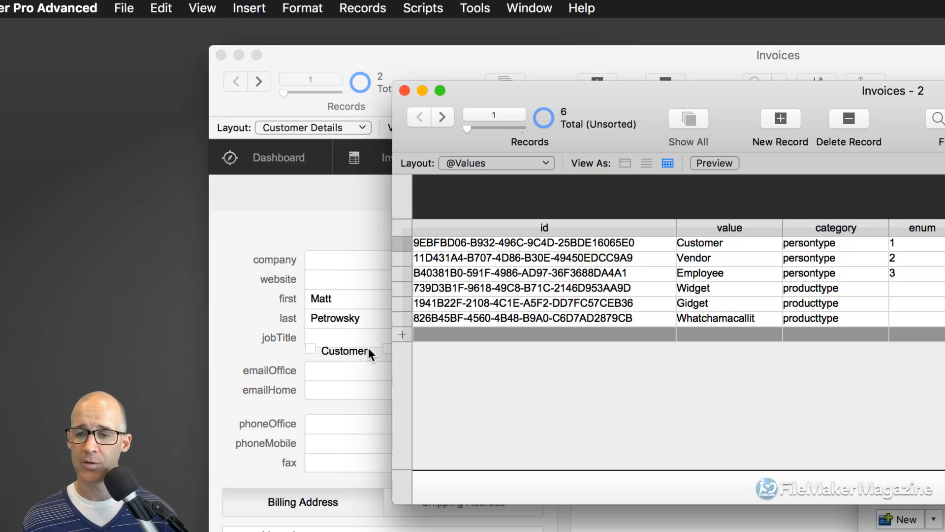
{"action": "left_click", "coordinate": [727, 242]}
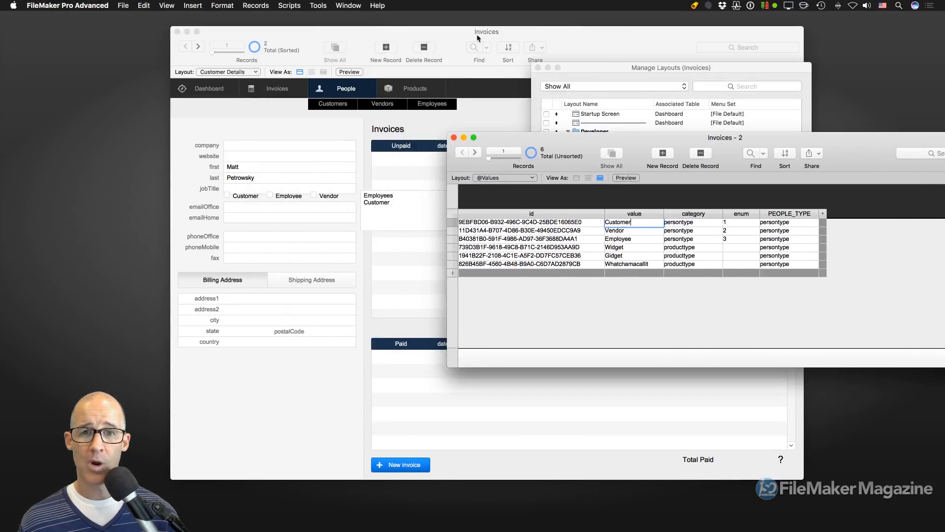
Clear the old stored person types in the first Customer Details record and check Customer and Vendor.
{"action": "left_click", "coordinate": [477, 37]}
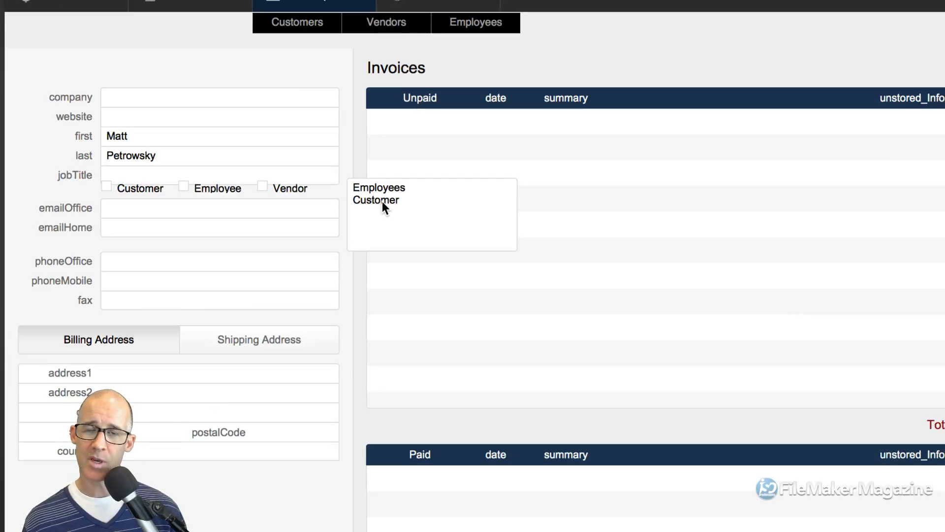
{"action": "left_click", "coordinate": [393, 206]}
{"action": "key", "text": "super+a"}
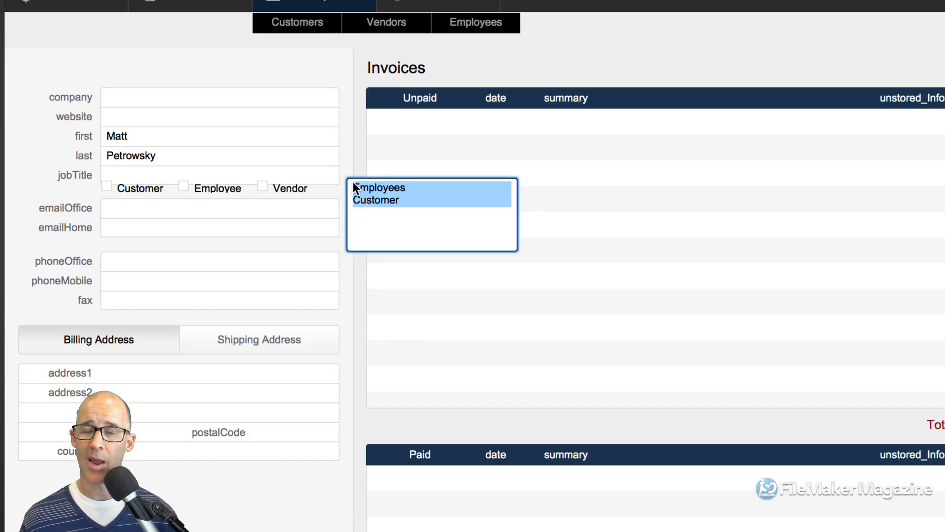
{"action": "key", "text": "BackSpace"}
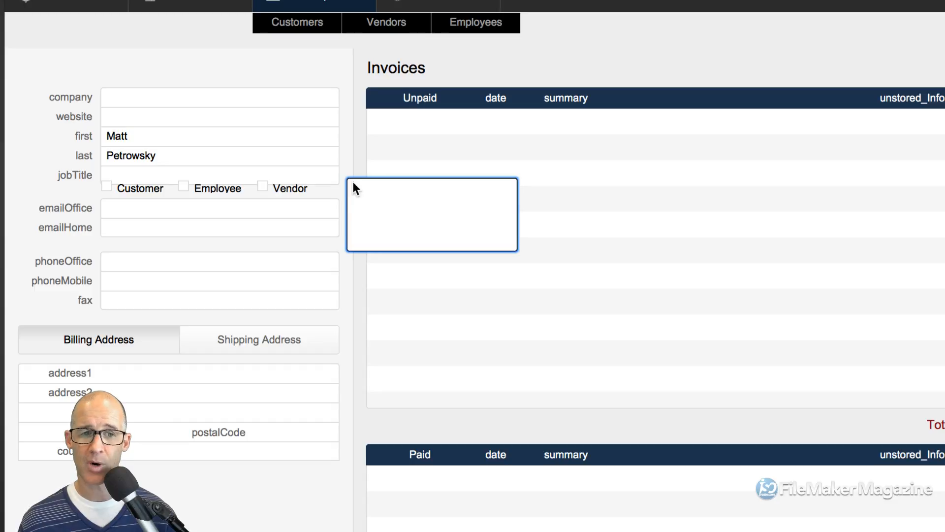
{"action": "left_click", "coordinate": [344, 169]}
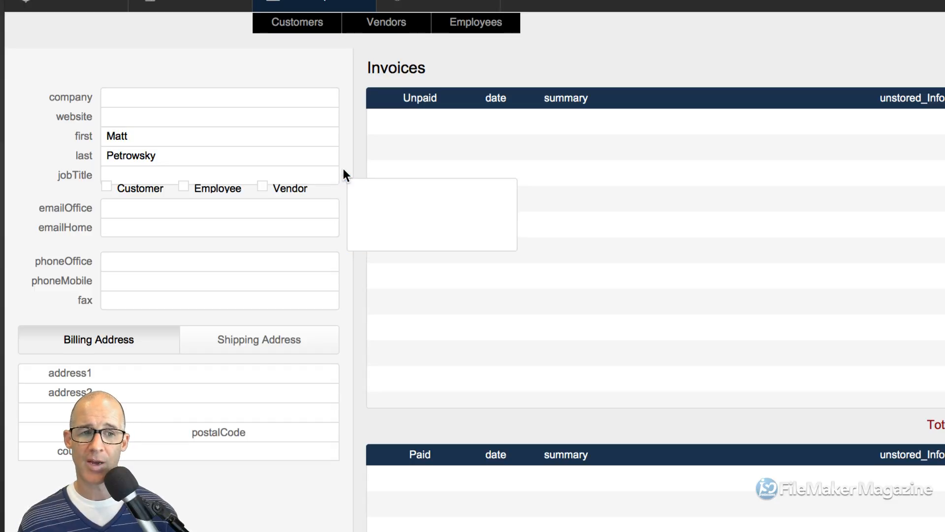
{"action": "left_click", "coordinate": [133, 190]}
{"action": "left_click", "coordinate": [276, 191]}
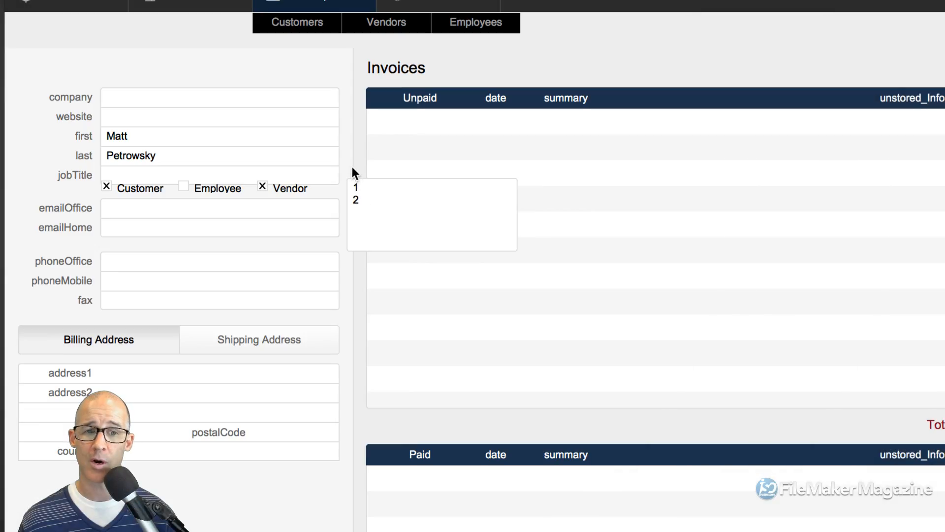
Go to the second record, clear its stored text type and check Employee.
{"action": "key", "text": "ctrl+Down"}
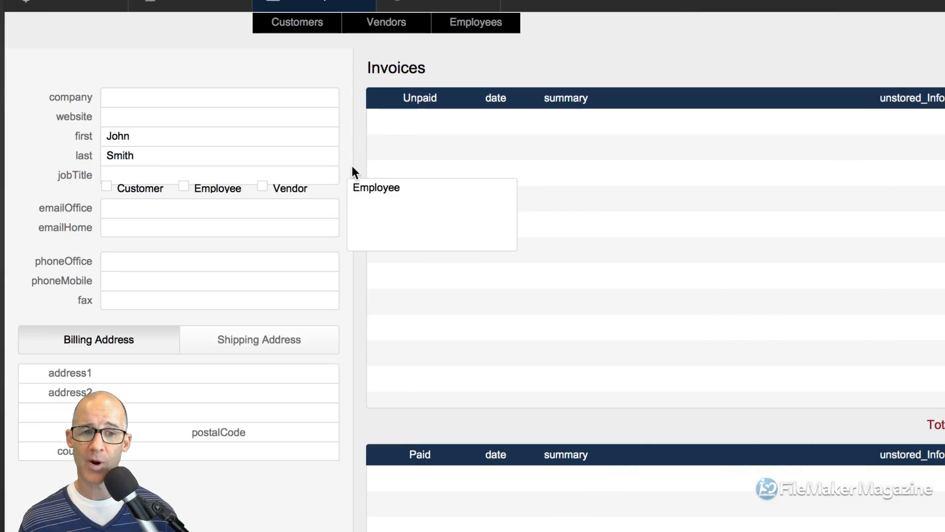
{"action": "left_click", "coordinate": [399, 192]}
{"action": "key", "text": "BackSpace"}
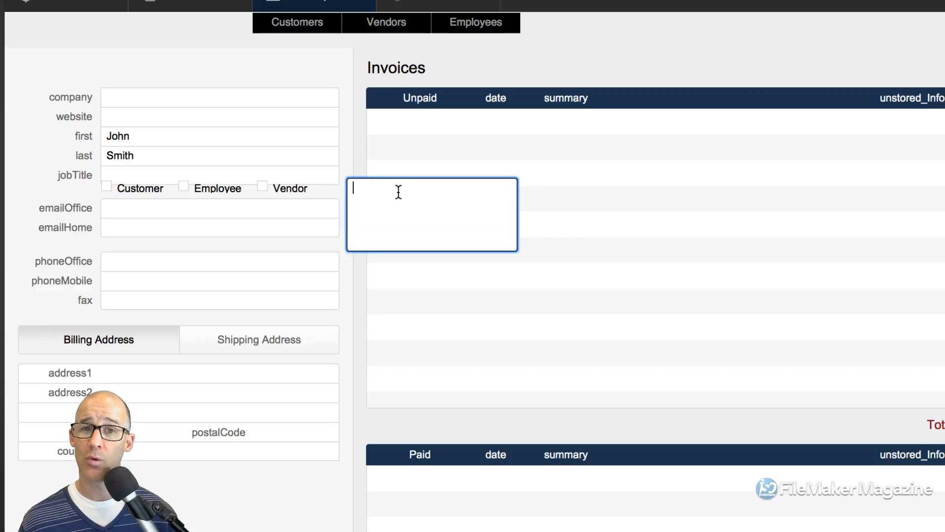
{"action": "left_click", "coordinate": [363, 154]}
{"action": "left_click", "coordinate": [200, 188]}
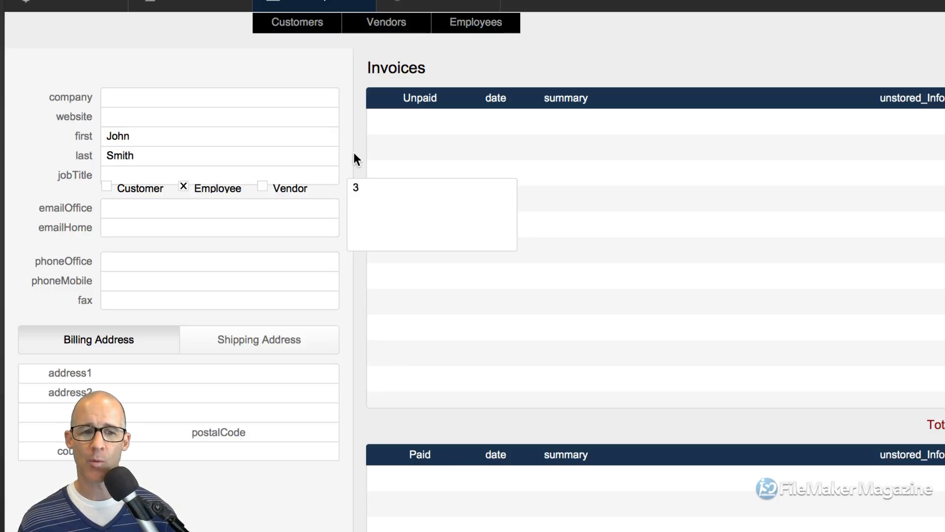
Find the people records that have Employee checked as their person type, looking at the stored value in the find request.
{"action": "key", "text": "super+f"}
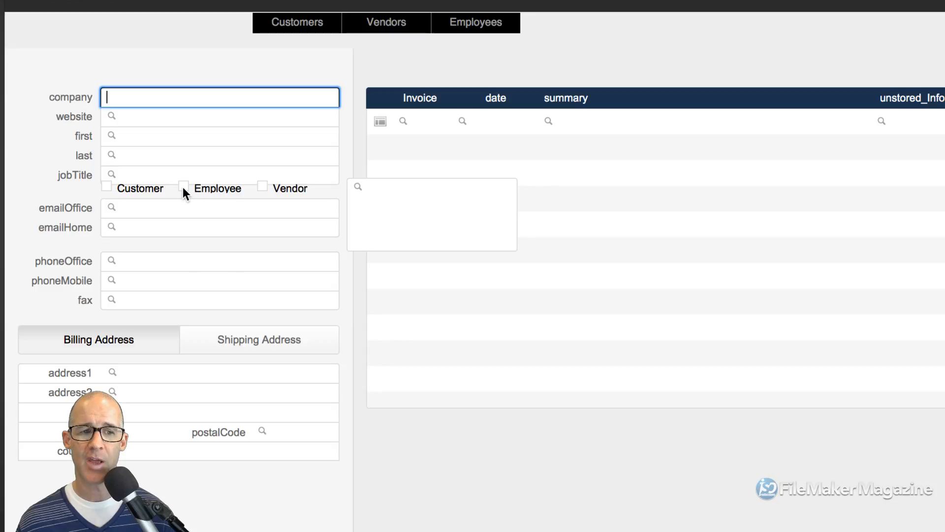
{"action": "left_click", "coordinate": [214, 188]}
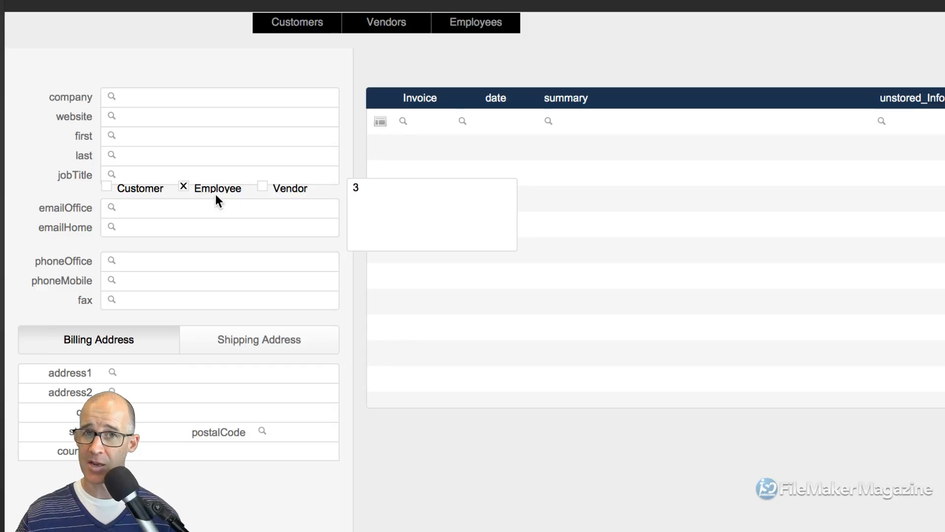
{"action": "left_click", "coordinate": [369, 197]}
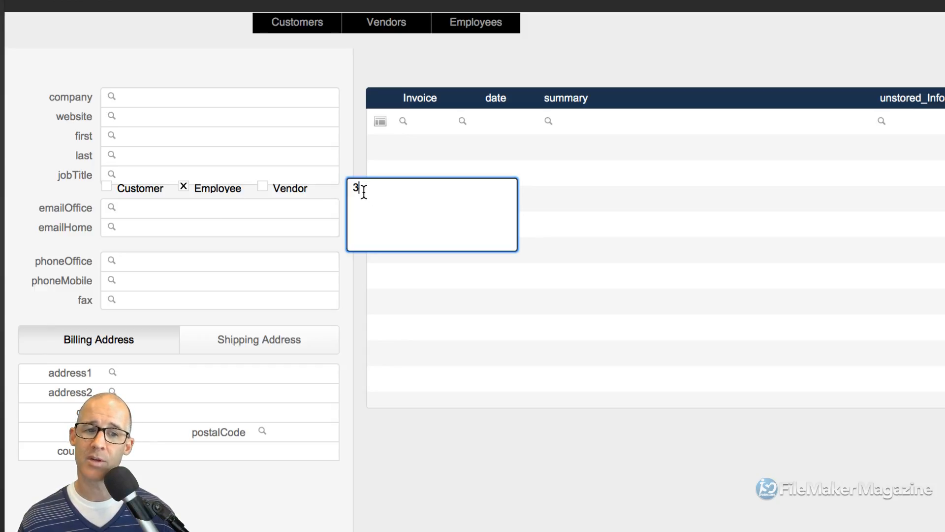
{"action": "left_click", "coordinate": [355, 166]}
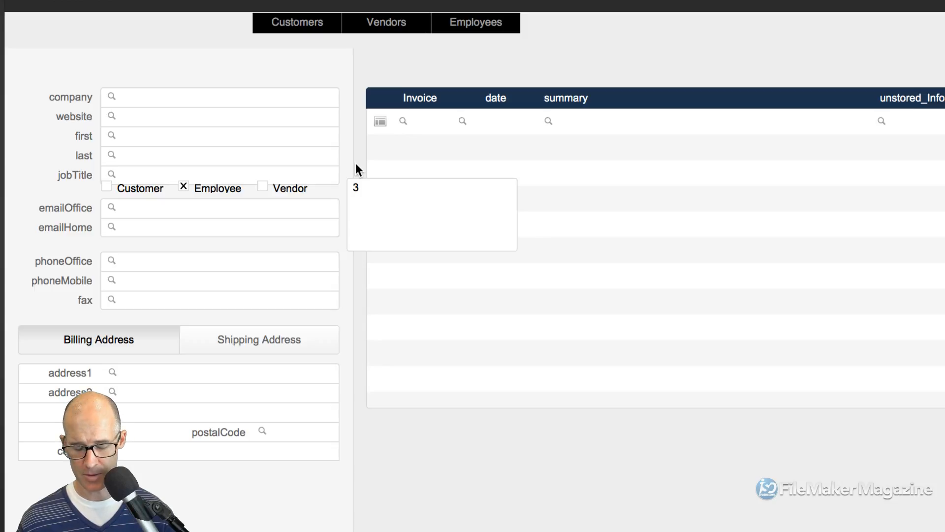
{"action": "key", "text": "Return"}
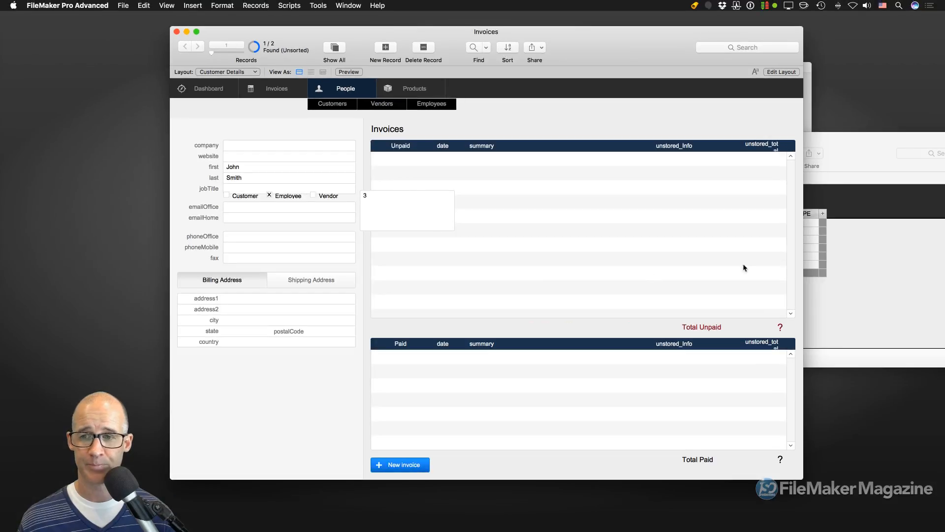
{"action": "left_click_drag", "start_coordinate": [861, 152], "coordinate": [733, 136]}
{"action": "left_click_drag", "start_coordinate": [527, 211], "coordinate": [499, 210]}
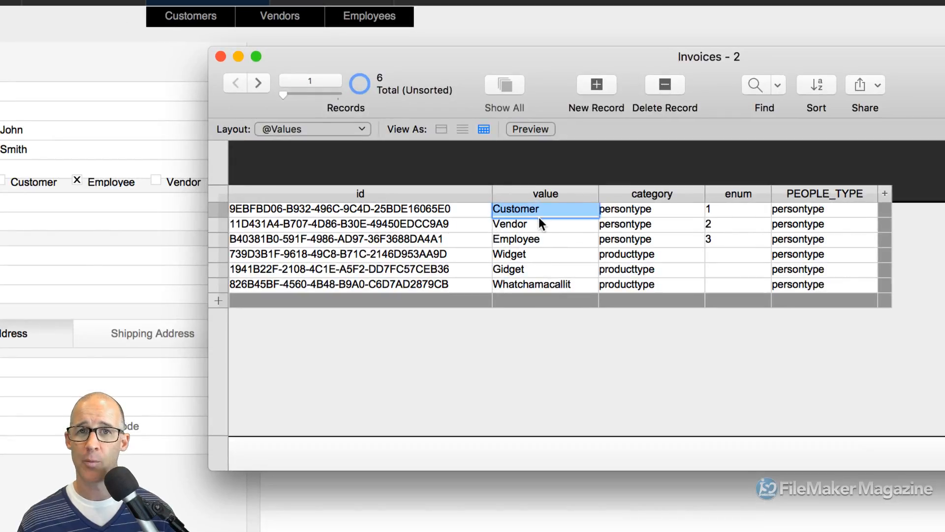
{"action": "type", "text": "Something"}
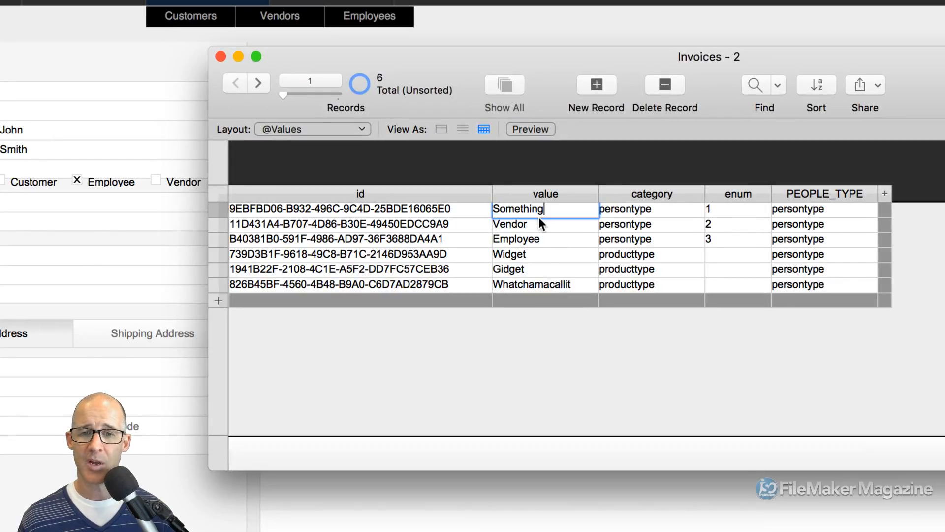
{"action": "type", "text": "s"}
{"action": "key", "text": "BackSpace"}
{"action": "left_click", "coordinate": [569, 356]}
{"action": "left_click_drag", "start_coordinate": [559, 52], "coordinate": [711, 70]}
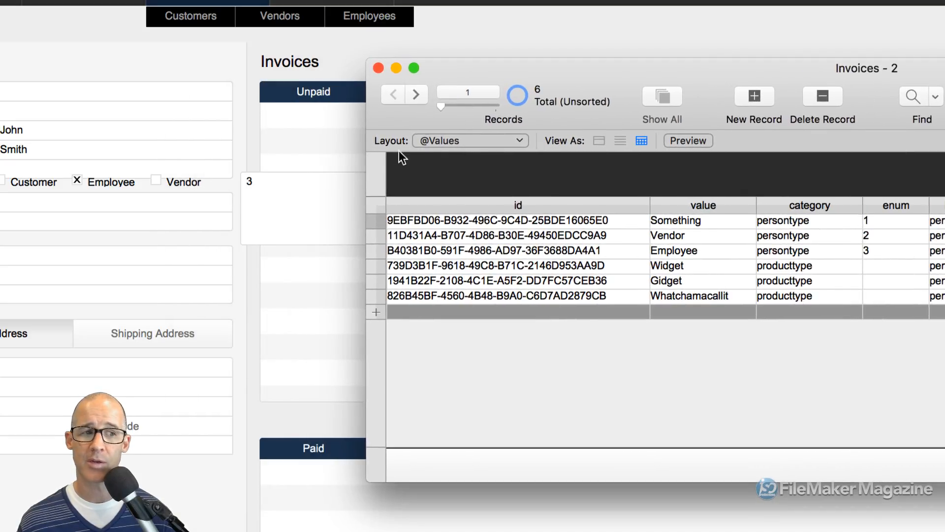
Return to the Customer Details window and check the Something person type on the current record.
{"action": "left_click", "coordinate": [250, 146]}
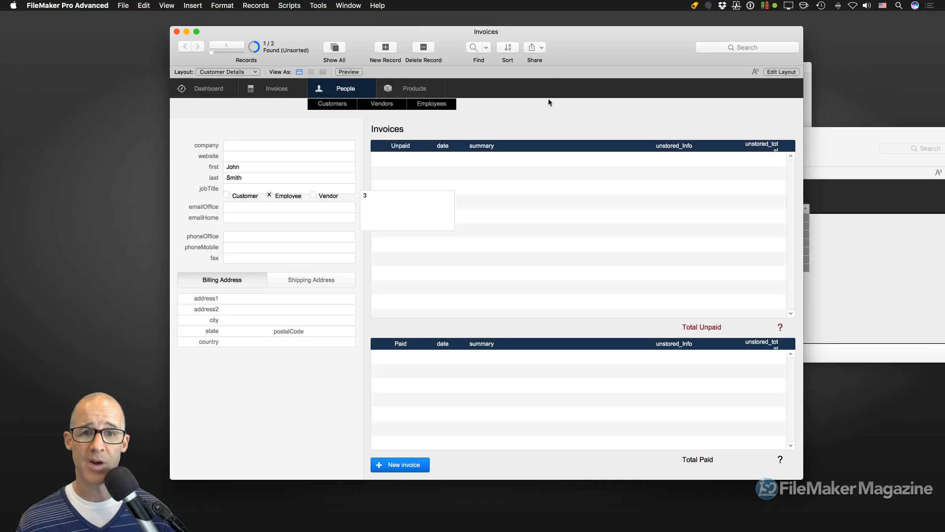
{"action": "left_click_drag", "start_coordinate": [585, 42], "coordinate": [588, 43]}
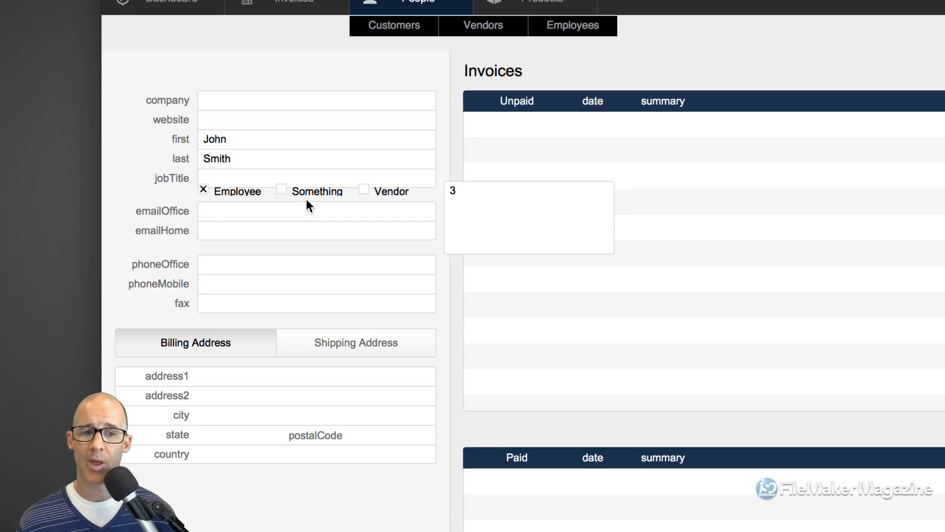
{"action": "left_click", "coordinate": [298, 192]}
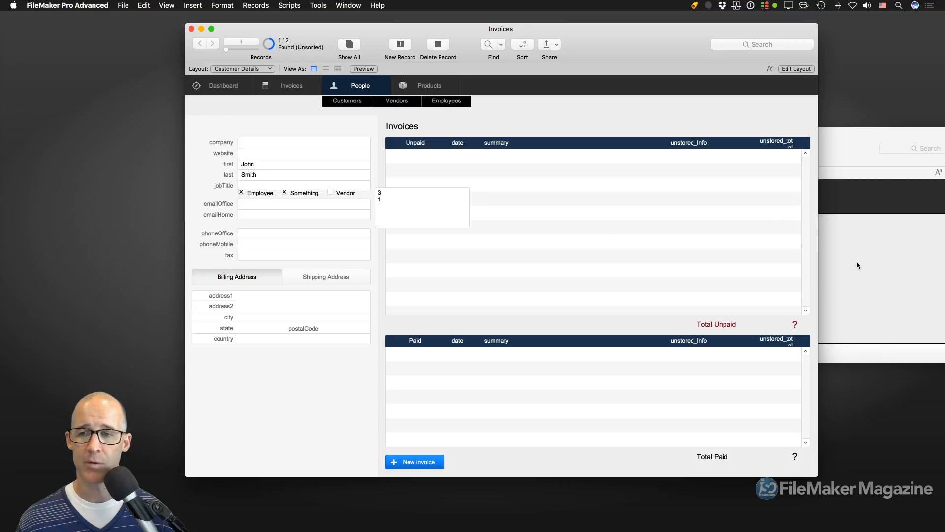
{"action": "left_click", "coordinate": [857, 265]}
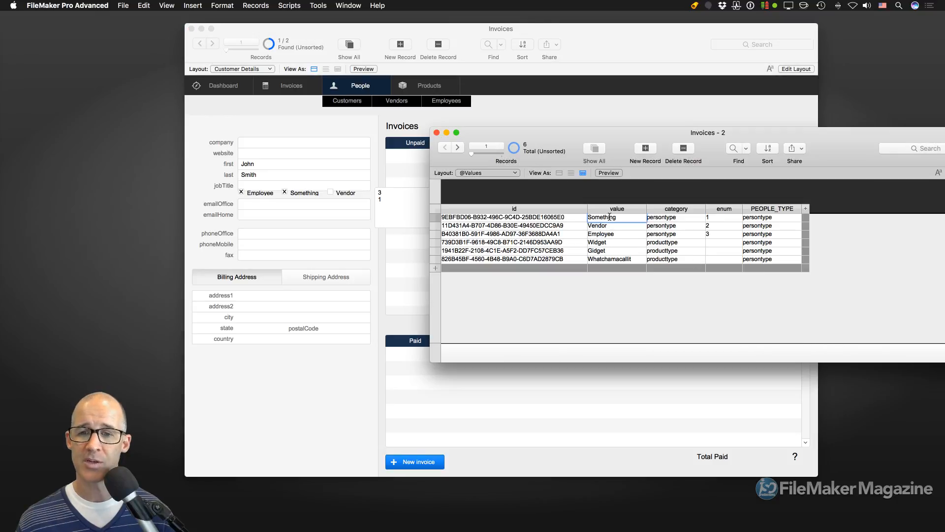
{"action": "double_click", "coordinate": [611, 218]}
{"action": "type", "text": "Customer"}
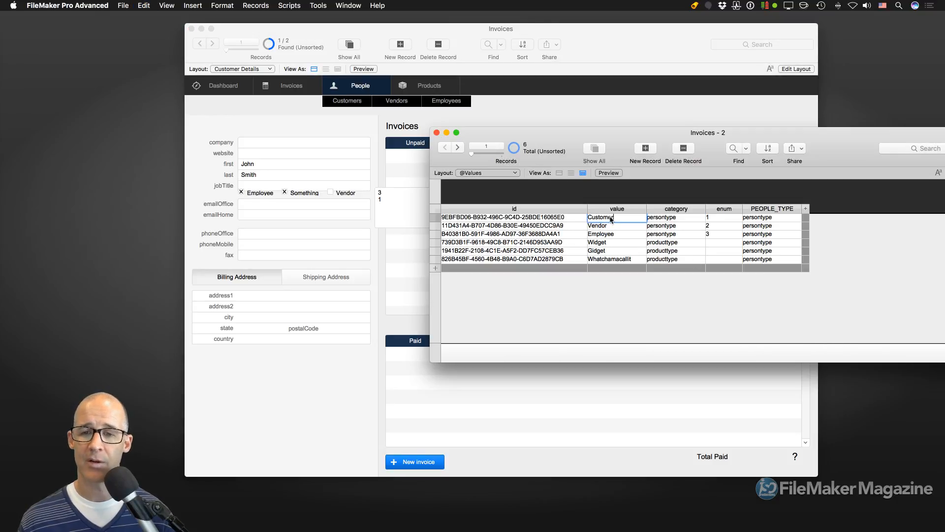
{"action": "left_click", "coordinate": [379, 240]}
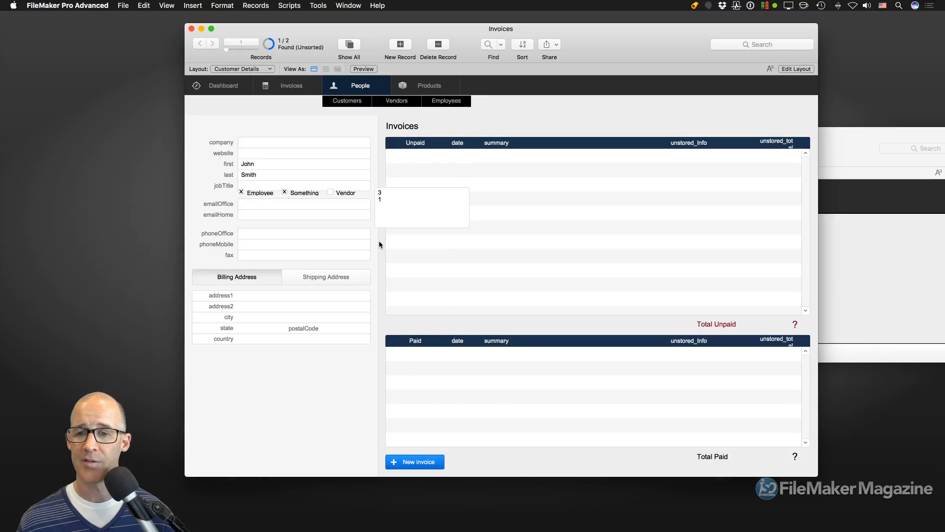
{"action": "left_click", "coordinate": [869, 262]}
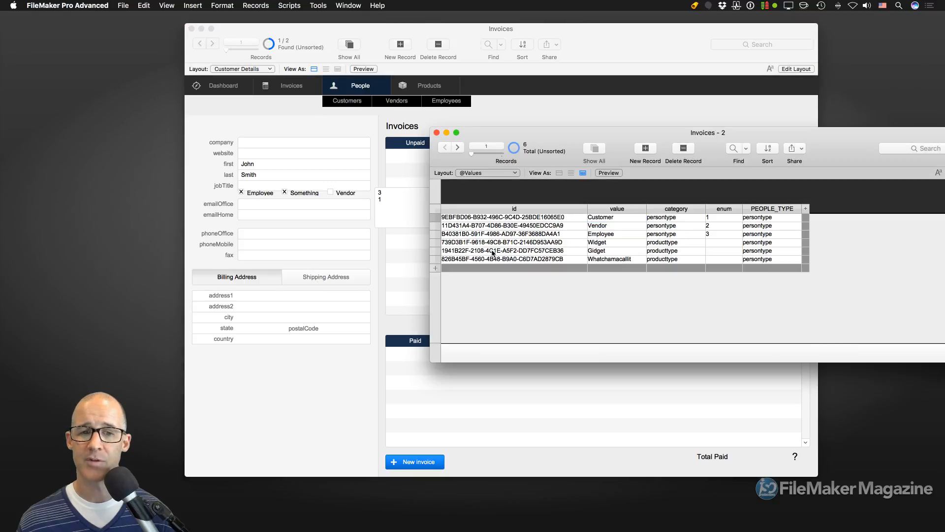
{"action": "left_click", "coordinate": [373, 229]}
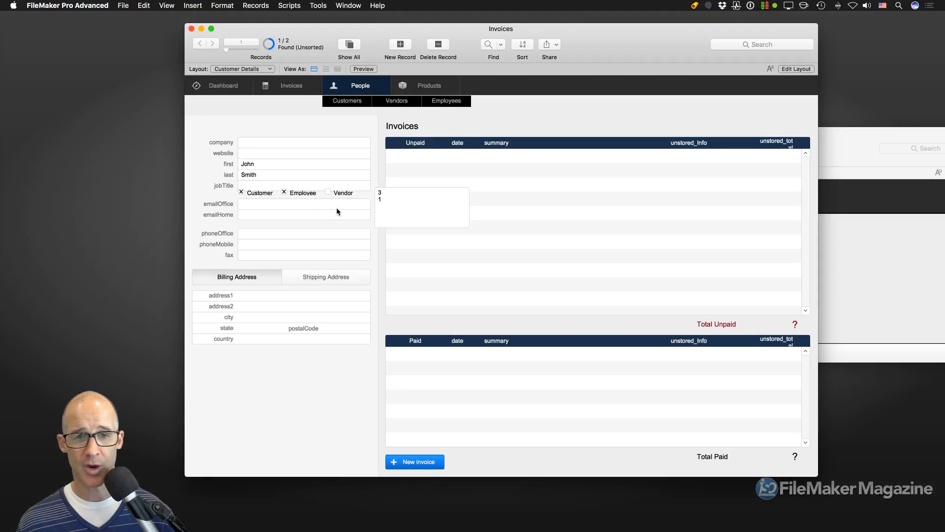
Examine the relationship between the Values and Values Person Type table occurrences in the relationships graph, then close the database definition.
{"action": "key", "text": "super+shift+d"}
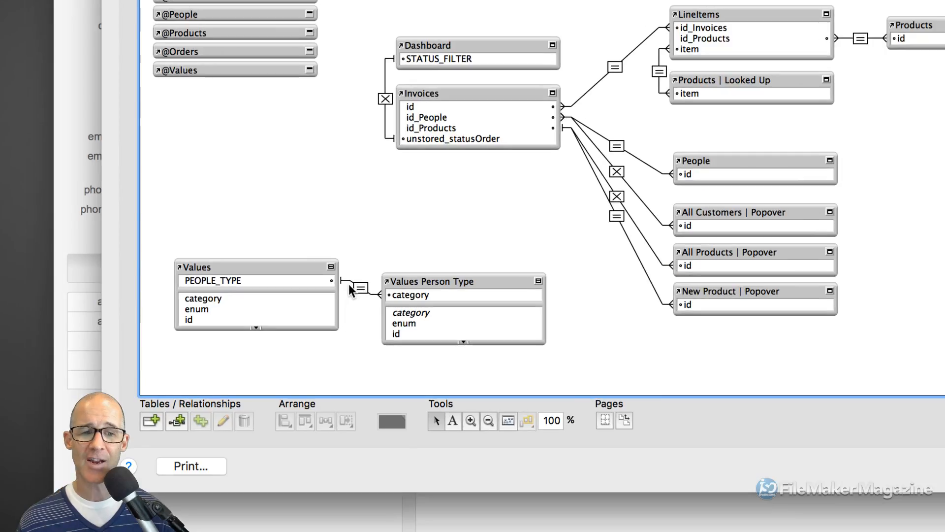
{"action": "left_click_drag", "start_coordinate": [297, 252], "coordinate": [403, 307]}
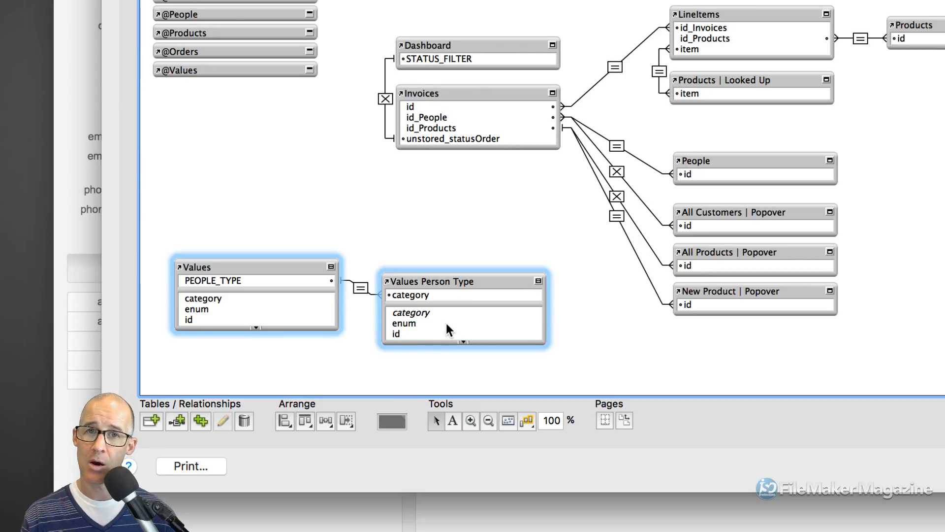
{"action": "left_click", "coordinate": [259, 281]}
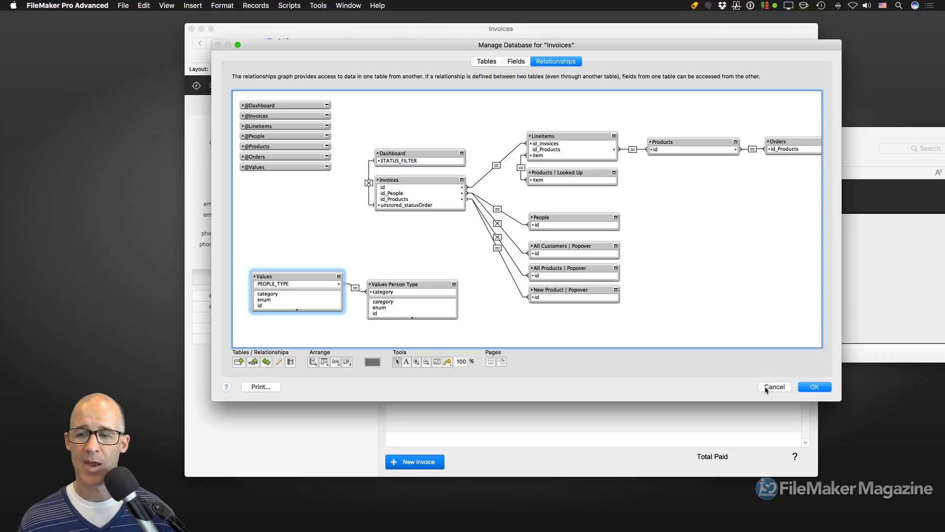
{"action": "left_click", "coordinate": [767, 388]}
{"action": "left_click", "coordinate": [373, 132]}
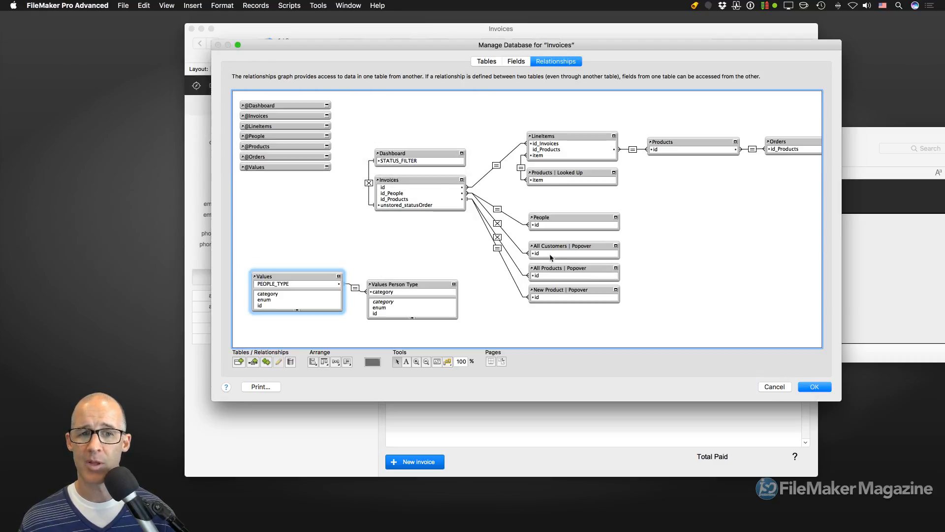
{"action": "left_click", "coordinate": [829, 389]}
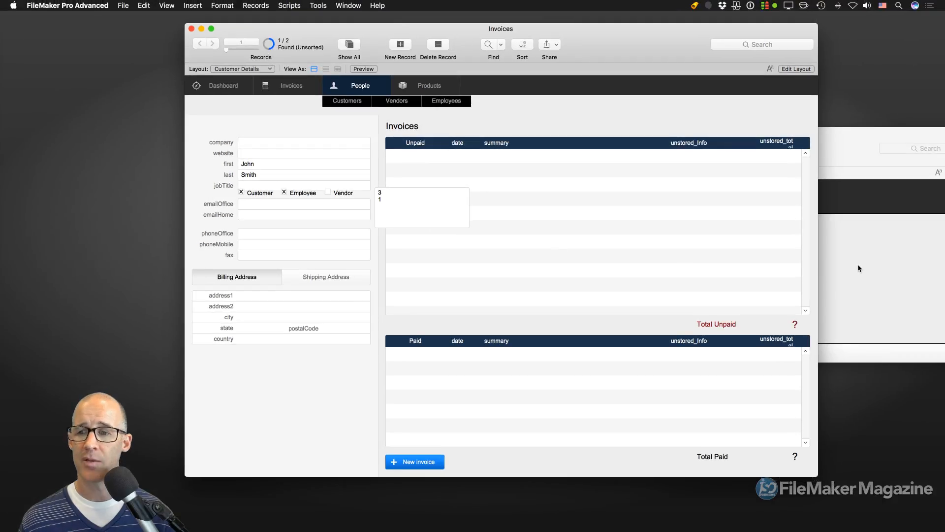
{"action": "left_click", "coordinate": [858, 264]}
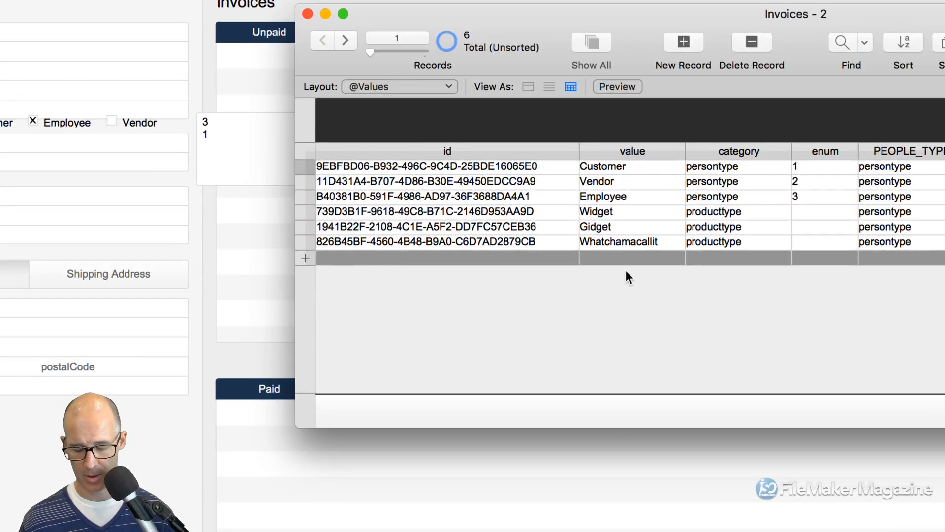
{"action": "left_click", "coordinate": [627, 271]}
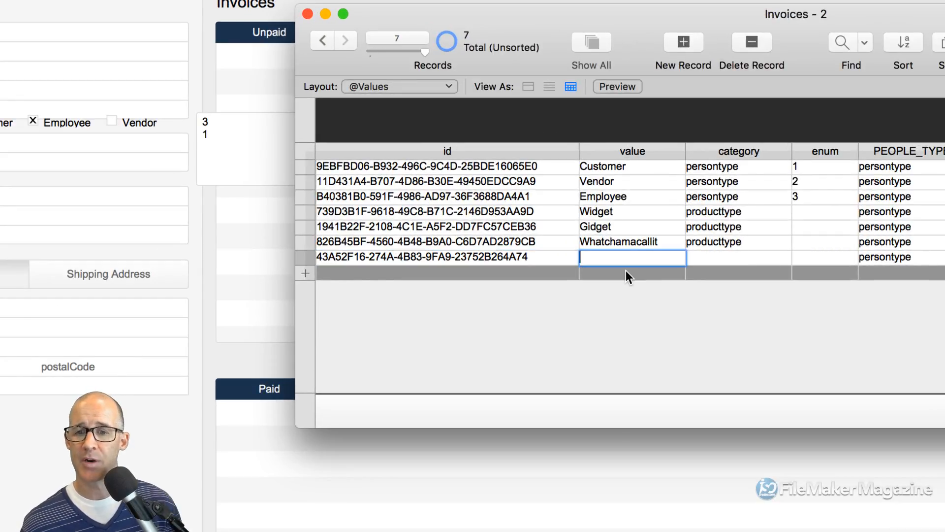
{"action": "type", "text": "Salesmen"}
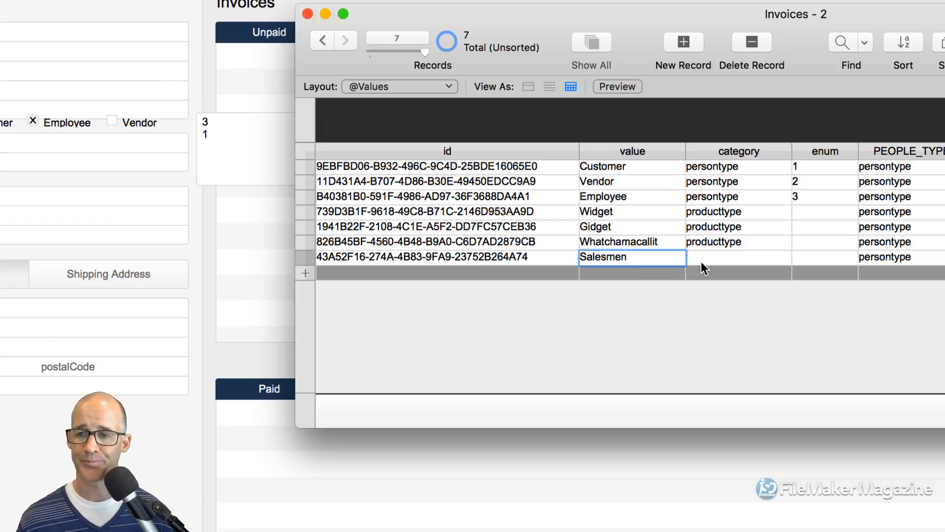
{"action": "left_click", "coordinate": [728, 167]}
{"action": "left_click", "coordinate": [717, 258]}
{"action": "type", "text": "persontype"}
{"action": "left_click", "coordinate": [736, 317]}
{"action": "left_click", "coordinate": [804, 259]}
{"action": "type", "text": "4"}
{"action": "left_click", "coordinate": [768, 328]}
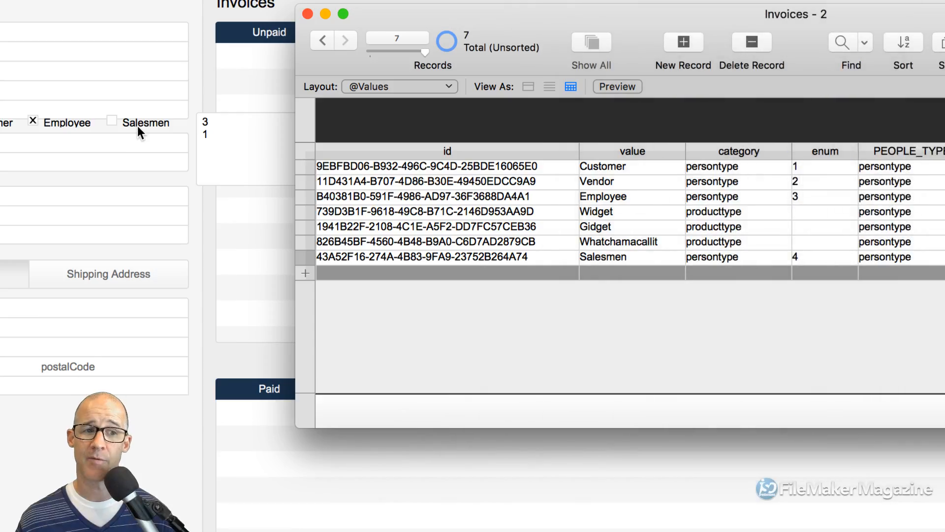
Check Salesmen for the current person on Customer Details and highlight the stored 1 in the adjacent person type field.
{"action": "left_click", "coordinate": [137, 126]}
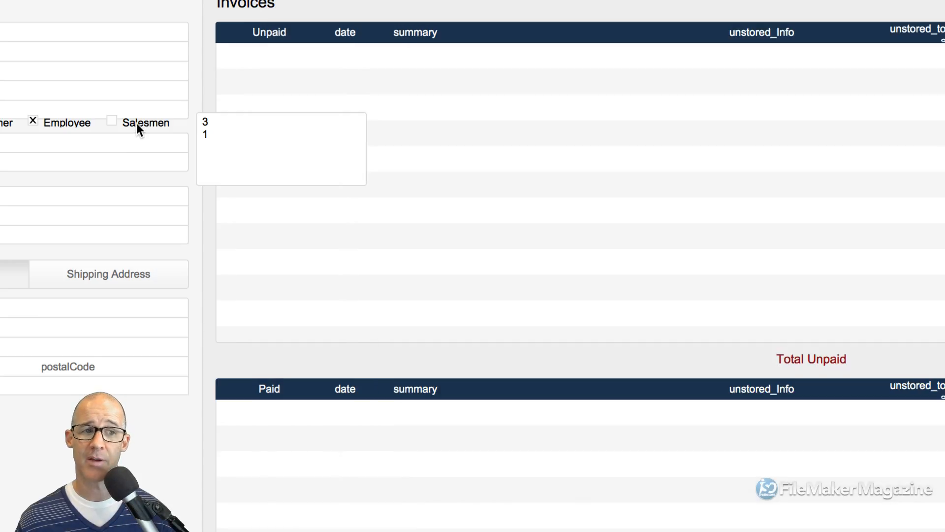
{"action": "left_click", "coordinate": [134, 123]}
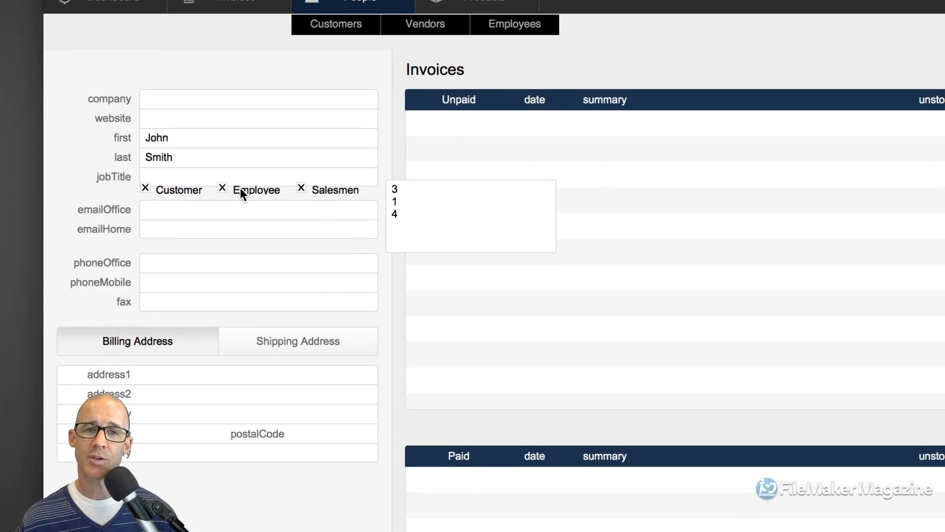
{"action": "left_click", "coordinate": [433, 214]}
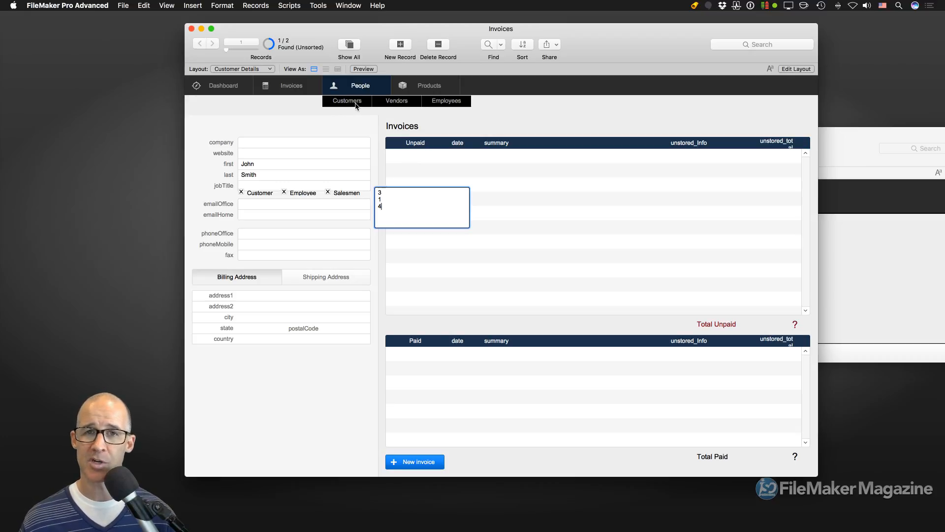
{"action": "double_click", "coordinate": [380, 199]}
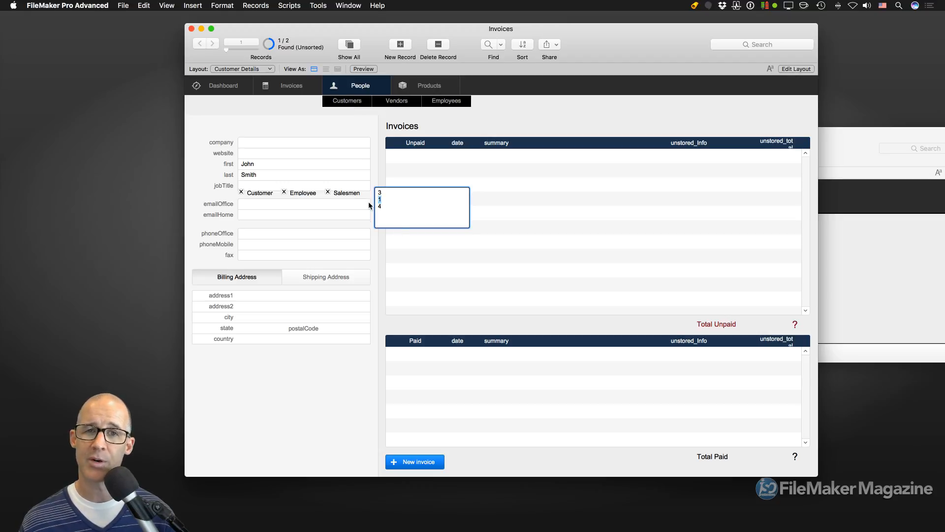